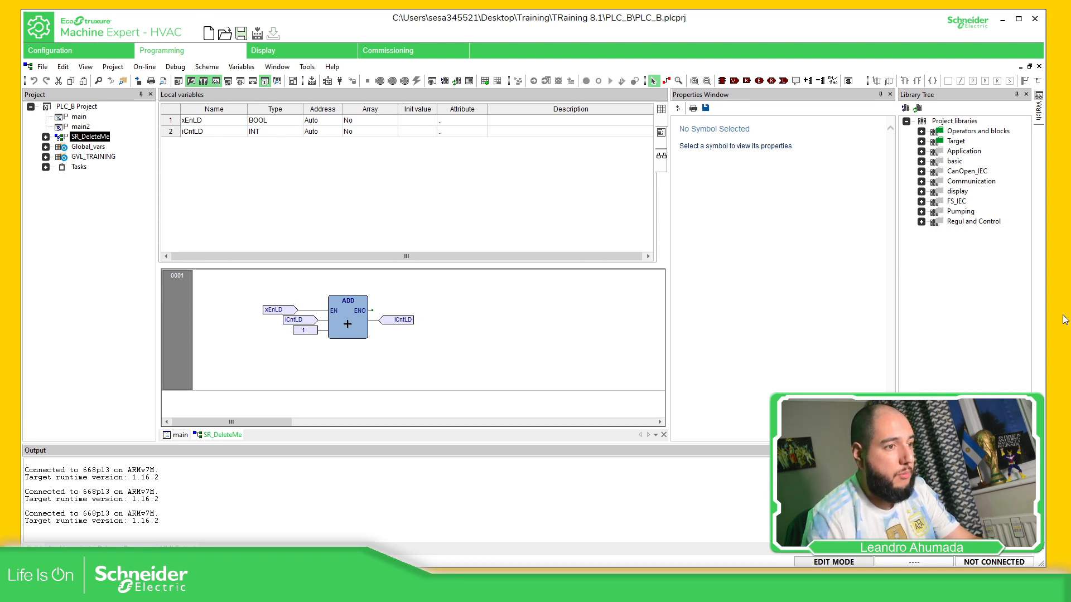
Open the main program, replace all its code with the copied sysMbS_AcceptClient Modbus client code, and enlarge the code area
left_click(76, 107)
right_click(77, 107)
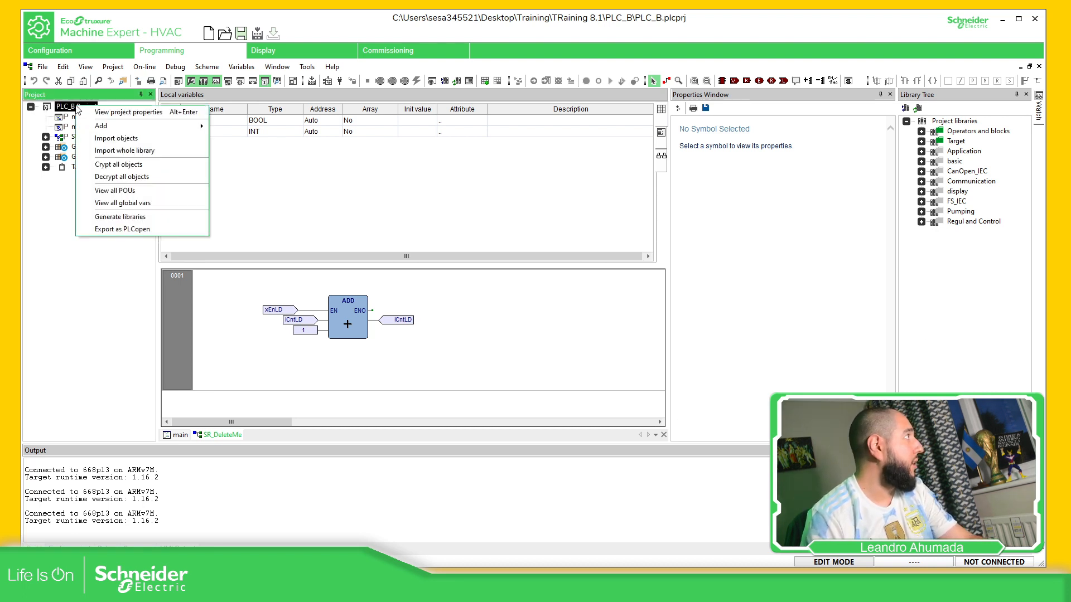
double_click(78, 117)
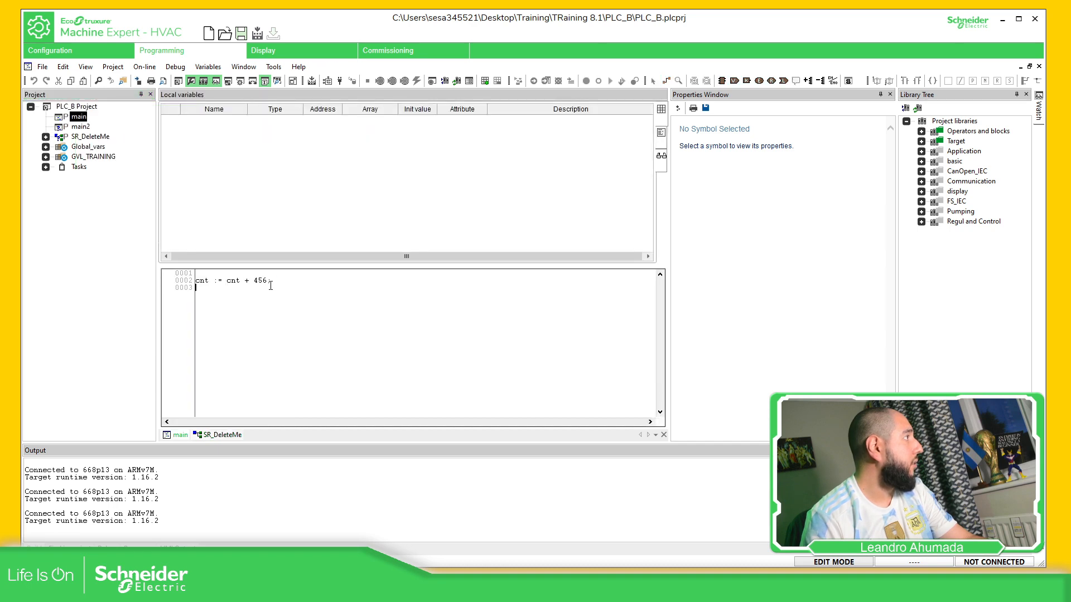
key("ctrl+a")
key("ctrl+v")
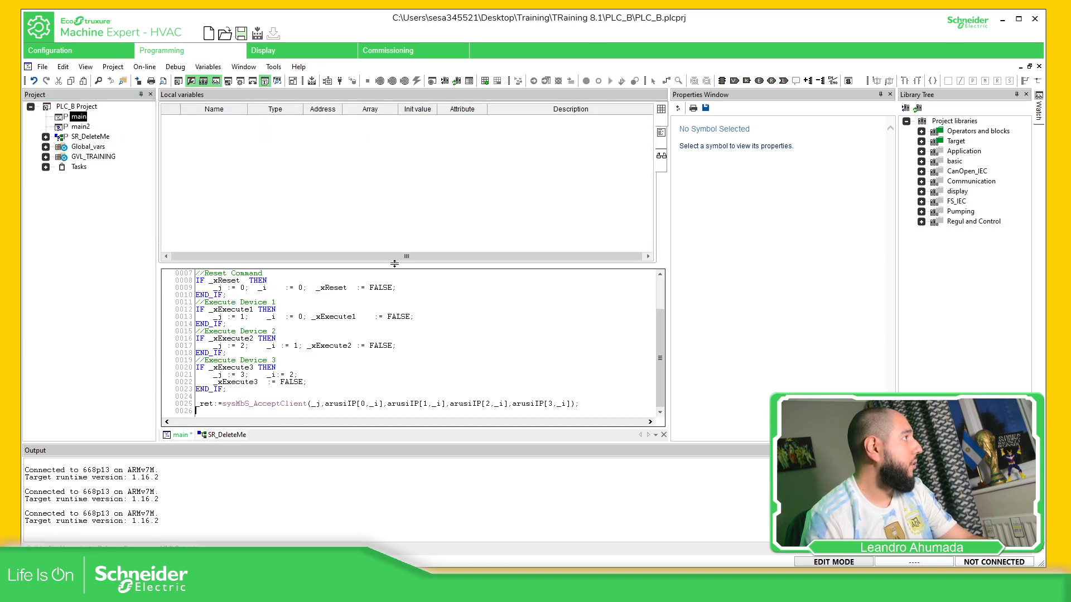
left_click_drag(393, 263, 400, 177)
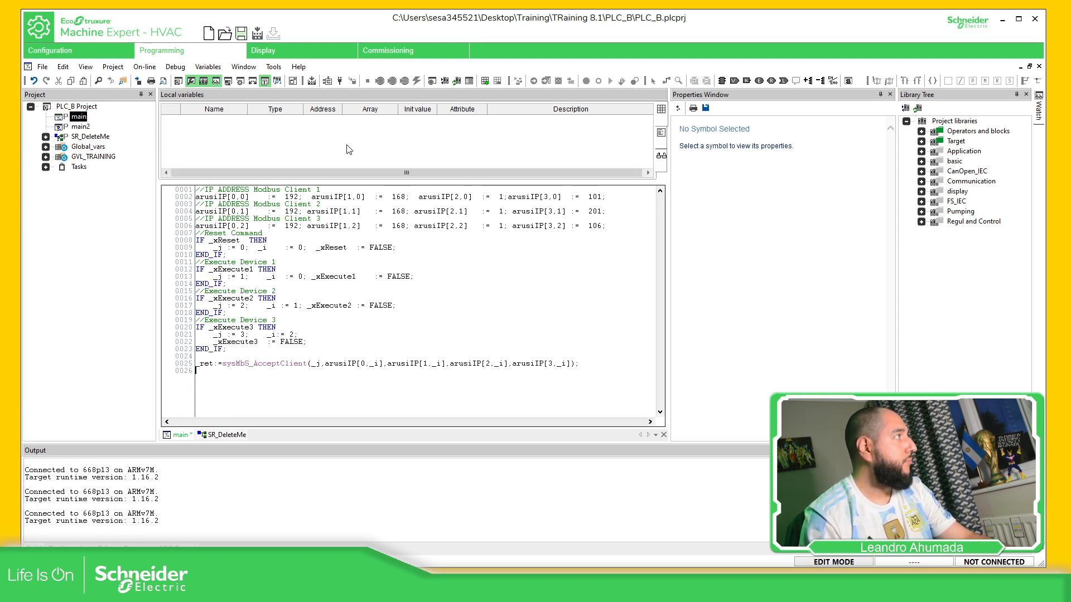
Add a local variable named arusiIP with type INT to the main program
left_click(458, 122)
left_click(484, 81)
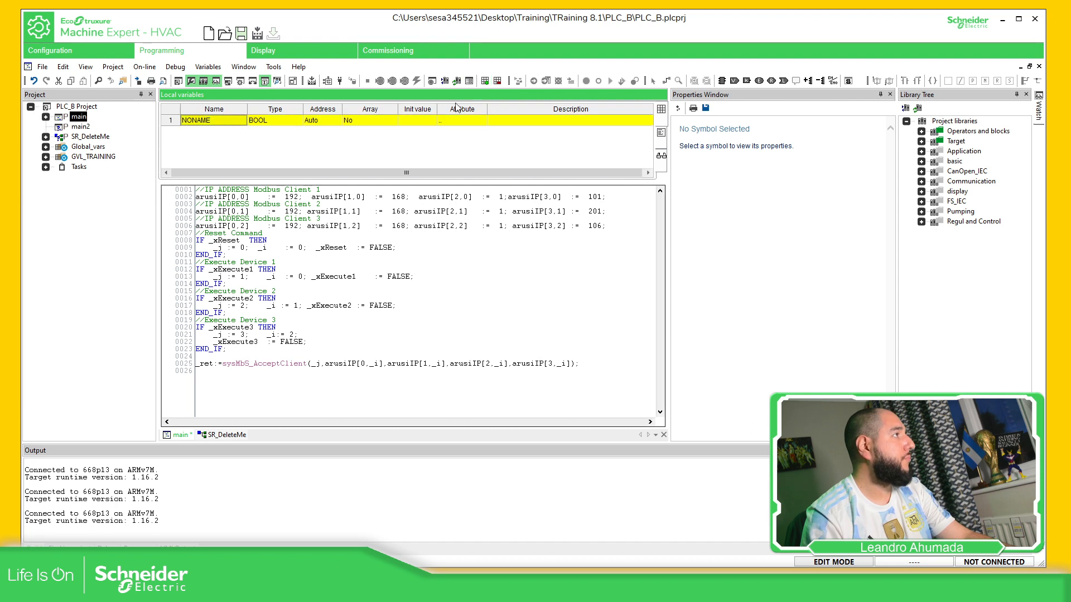
left_click(219, 197)
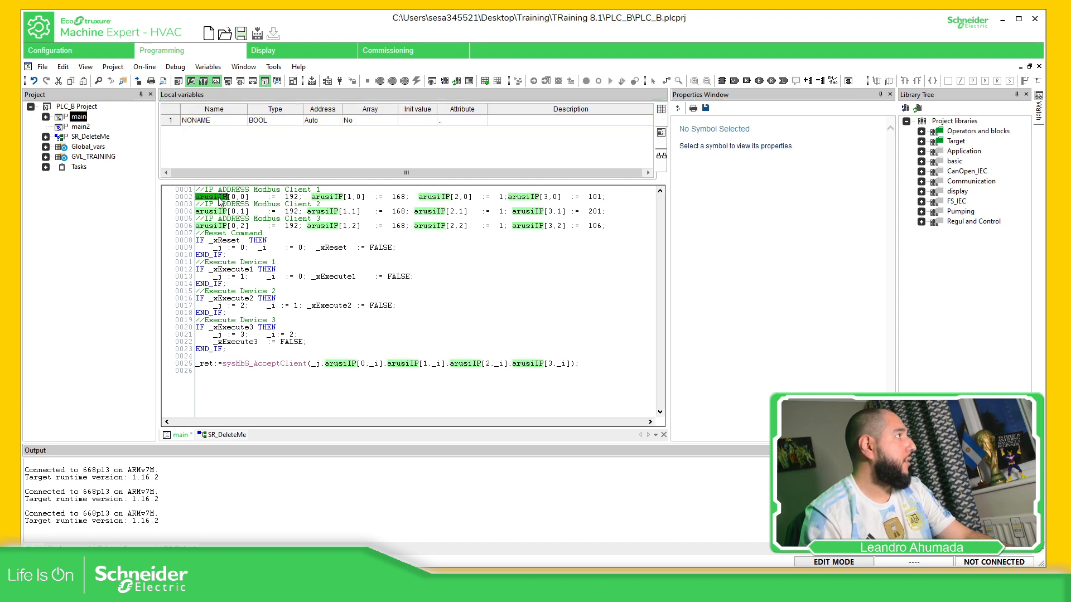
double_click(204, 121)
type("arusiIP")
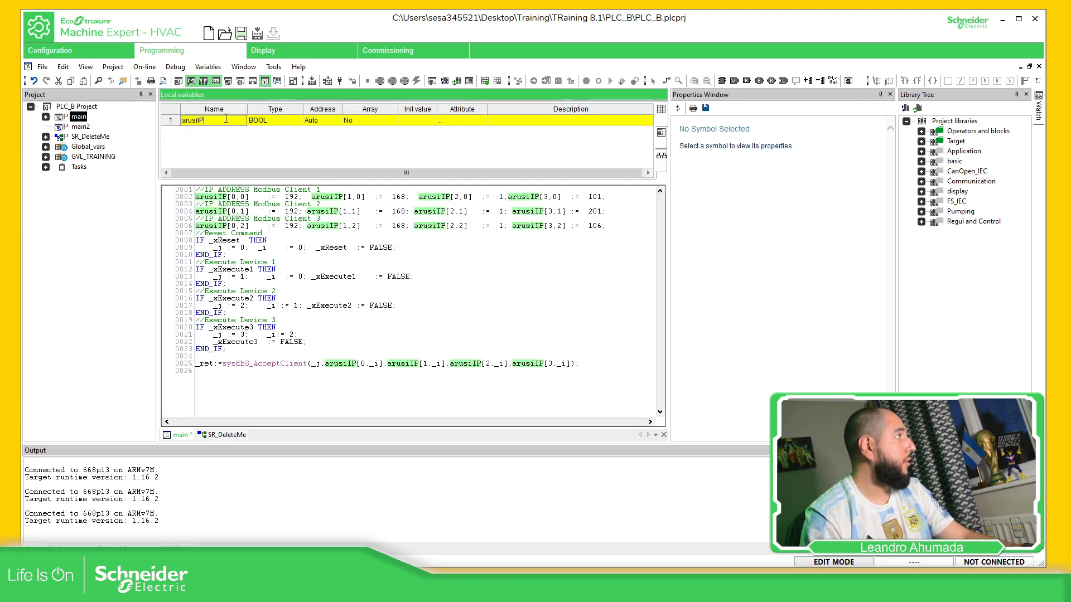
double_click(287, 122)
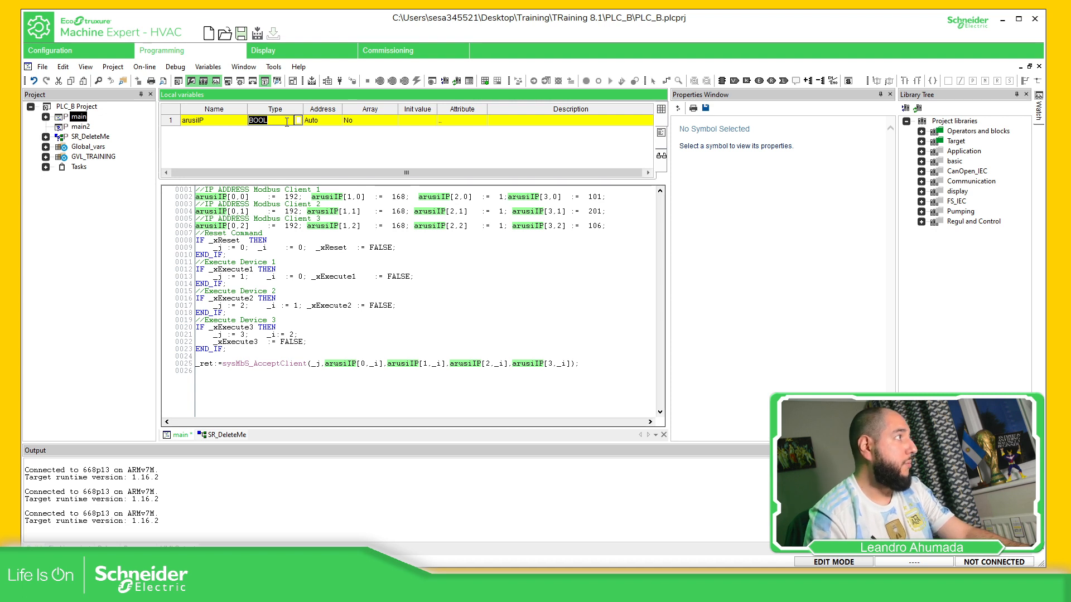
type("INT")
key("Tab")
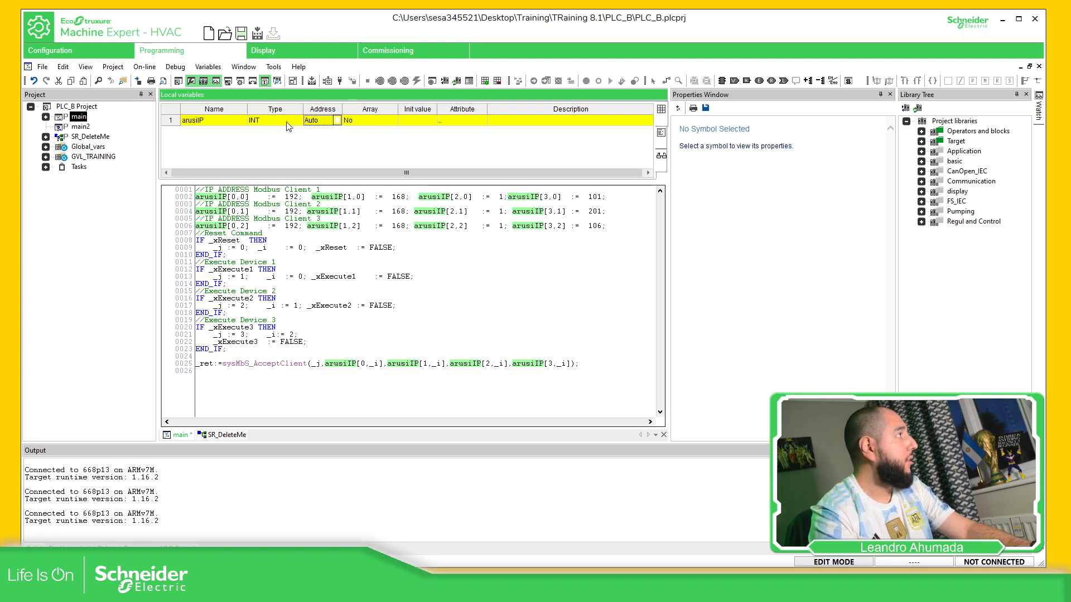
Define arusiIP as an array with dimension 1 ranging from 0 to 3
key("Tab")
left_click(393, 120)
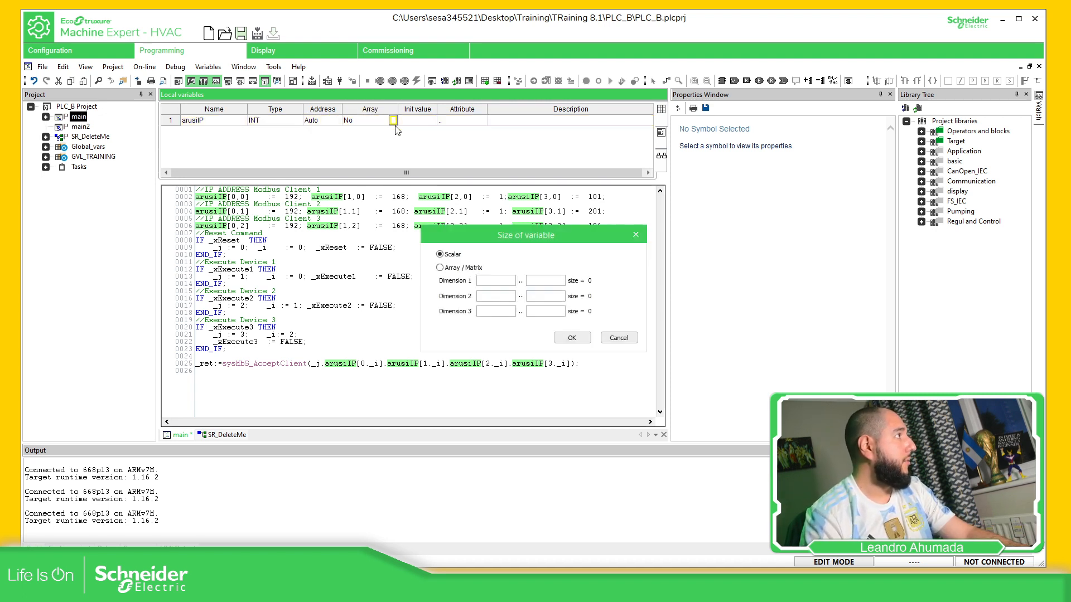
left_click(477, 269)
left_click(496, 280)
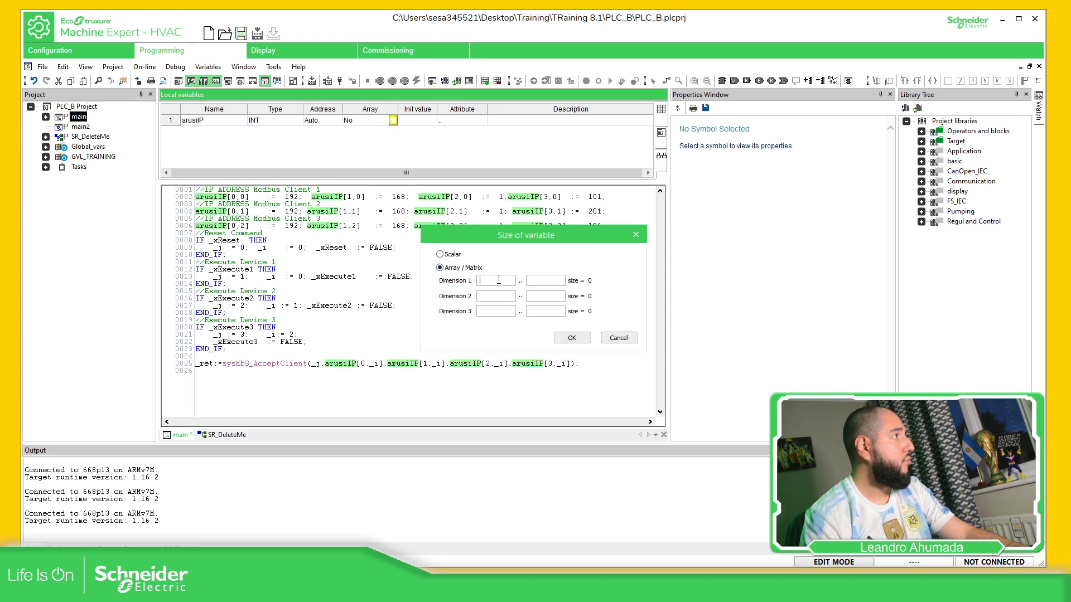
type("0")
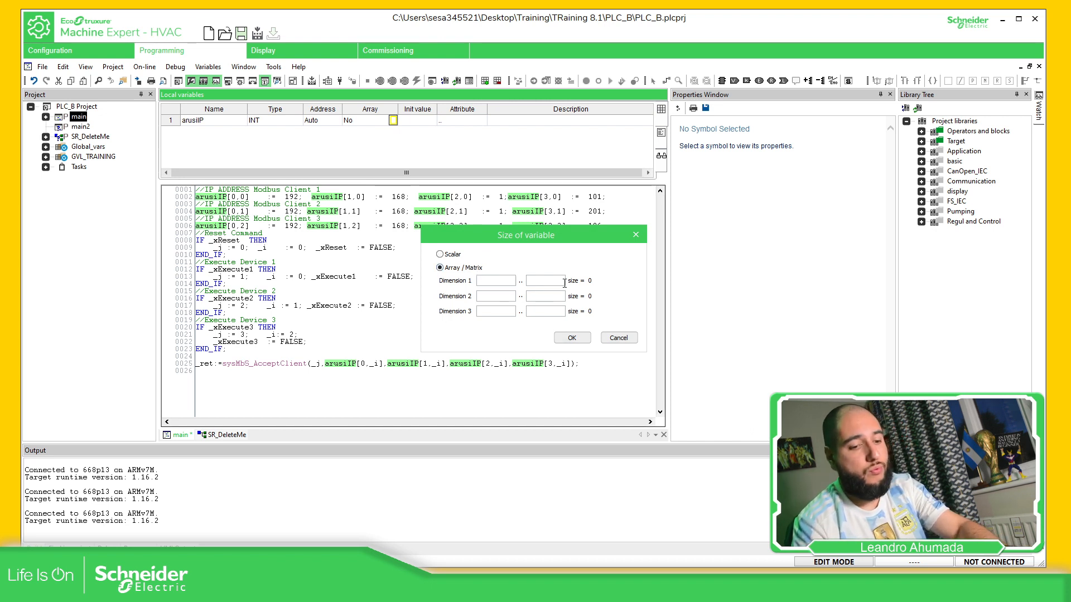
left_click(557, 281)
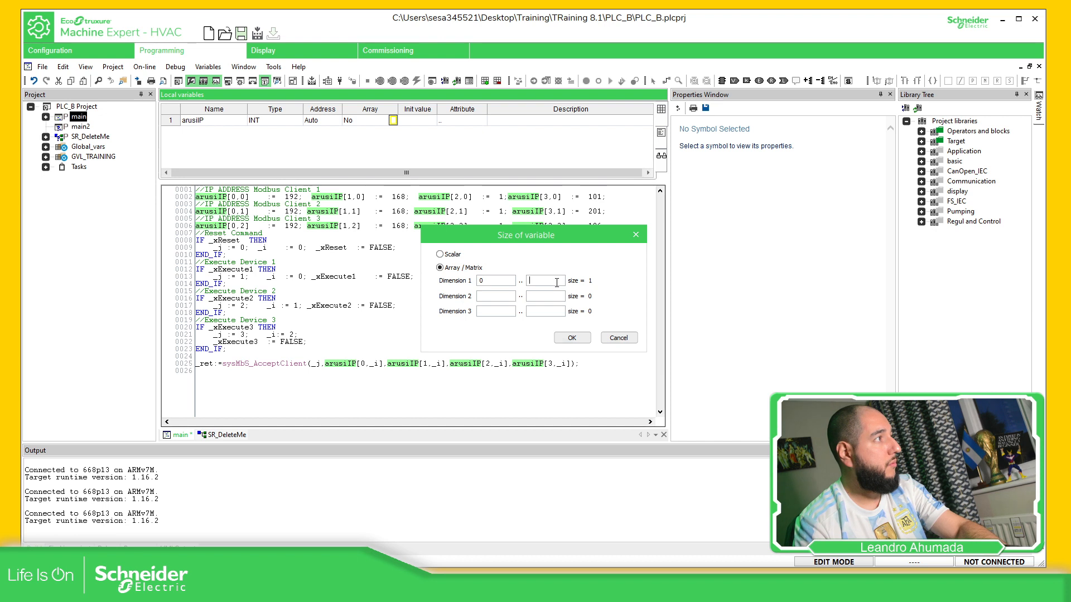
left_click(572, 337)
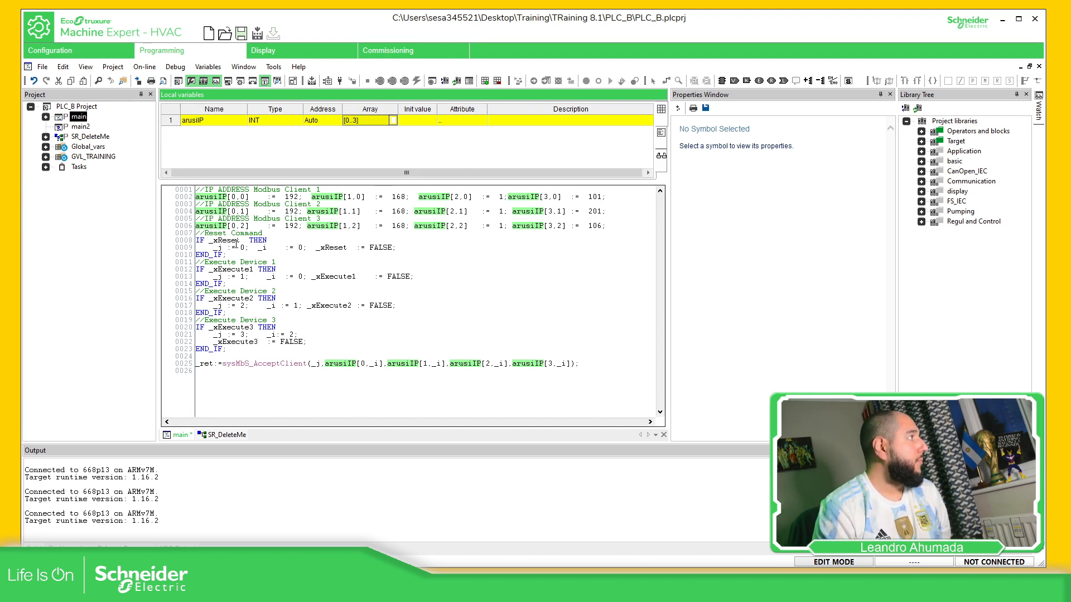
Add a BOOL local variable named _xReset, copying the name from the reset command code
double_click(229, 240)
key("ctrl+c")
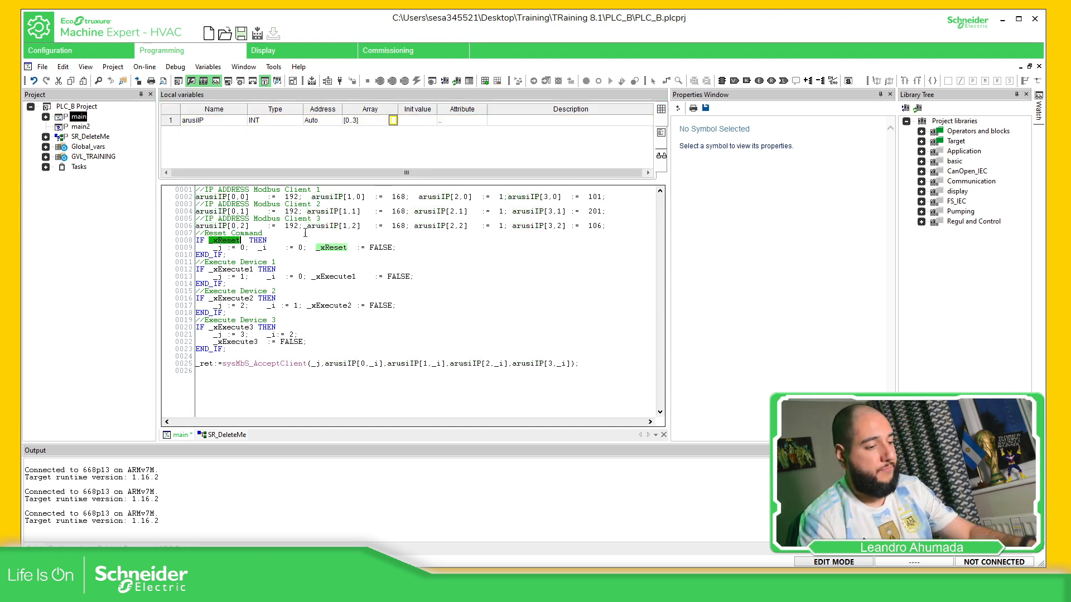
double_click(290, 155)
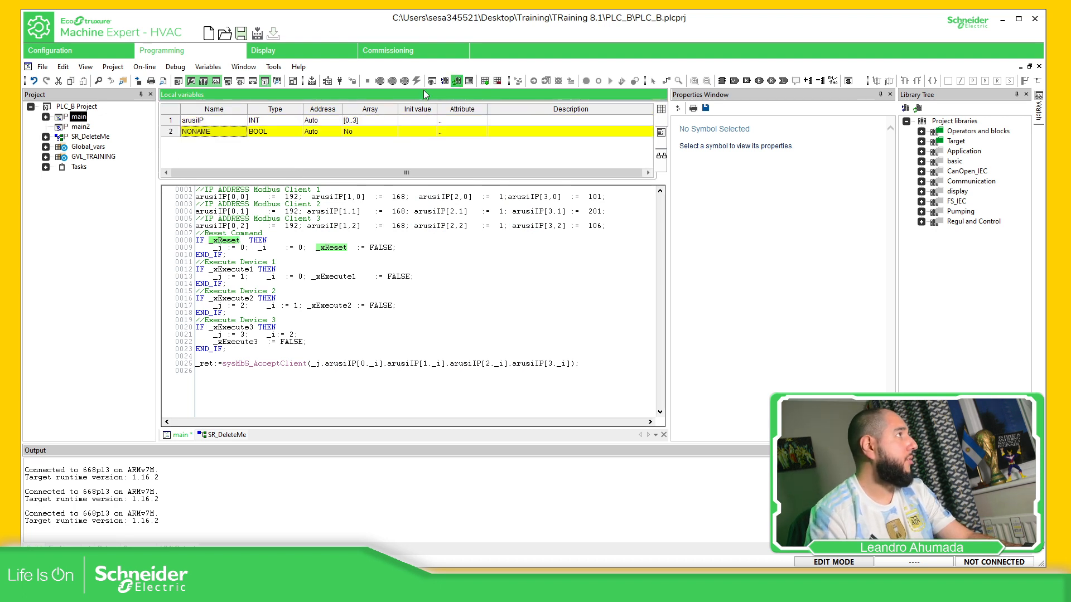
key("ctrl+v")
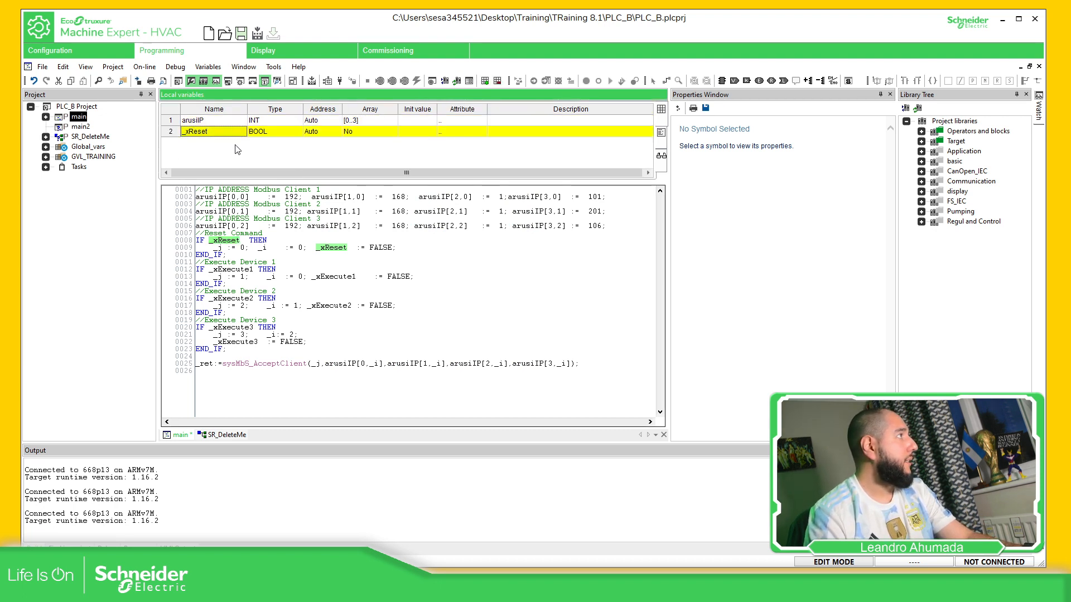
Add a BOOL local variable named _xExecute1, copying the name from the Execute Device 1 code
double_click(231, 269)
key("ctrl+c")
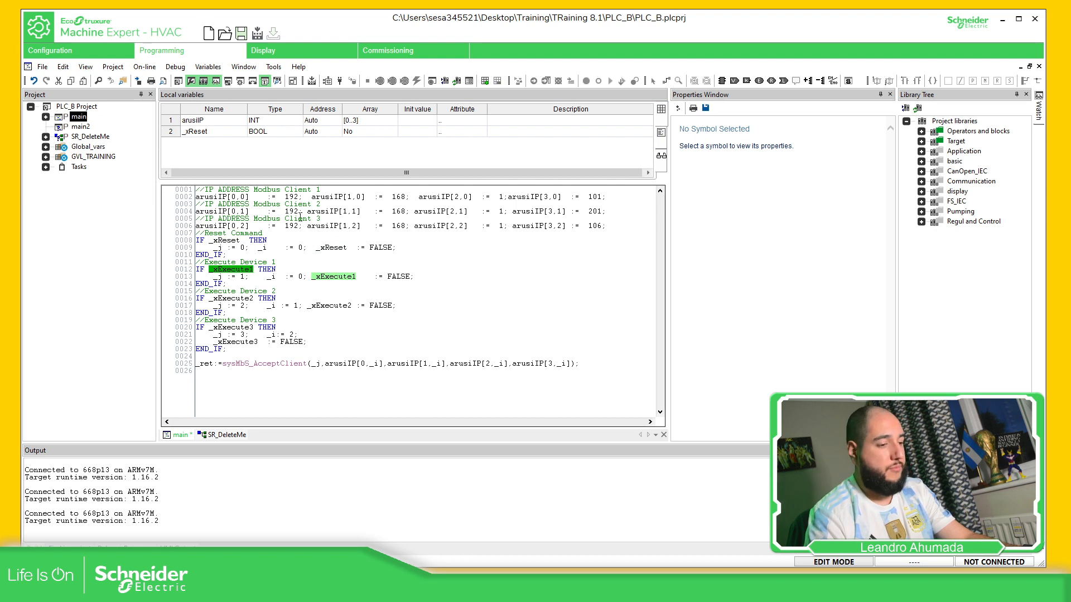
double_click(267, 149)
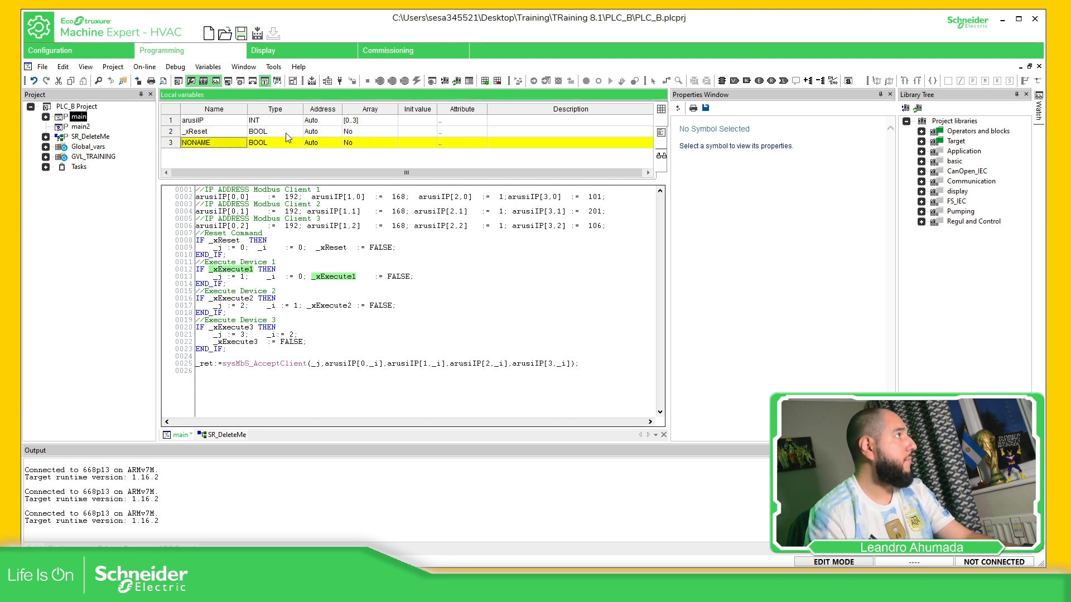
key("ctrl+v")
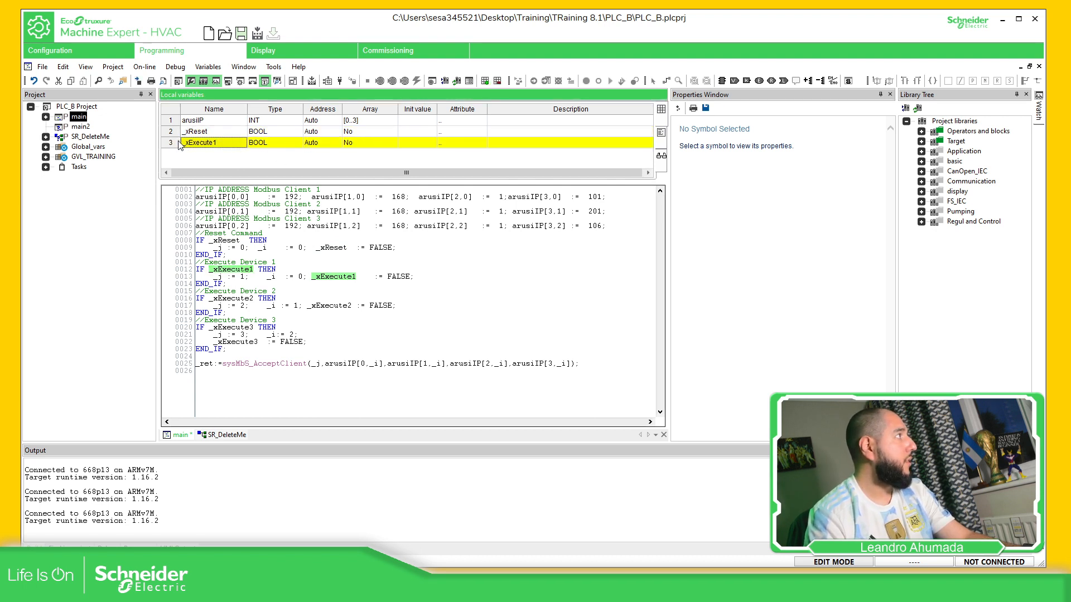
Duplicate the _xExecute1 variable row three times to create _xExecute2, _xExecute3 and one extra BOOL variable
key("ctrl+c")
key("ctrl+v")
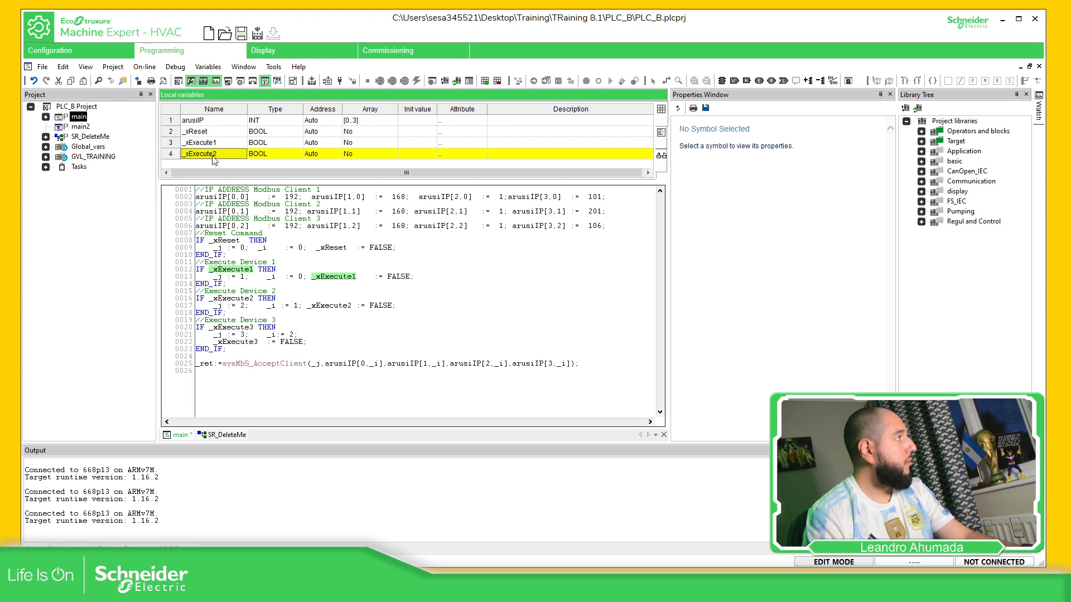
key("ctrl+v")
key("ctrl+v")
Rename the last duplicated variable, _xExecute4, to _j
left_click(222, 154)
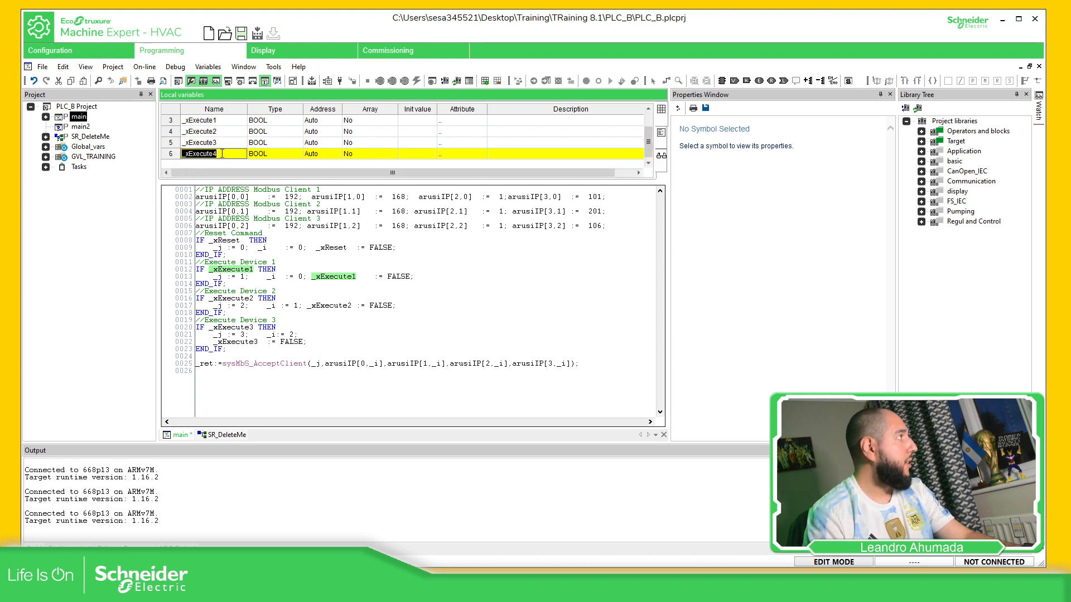
type("_")
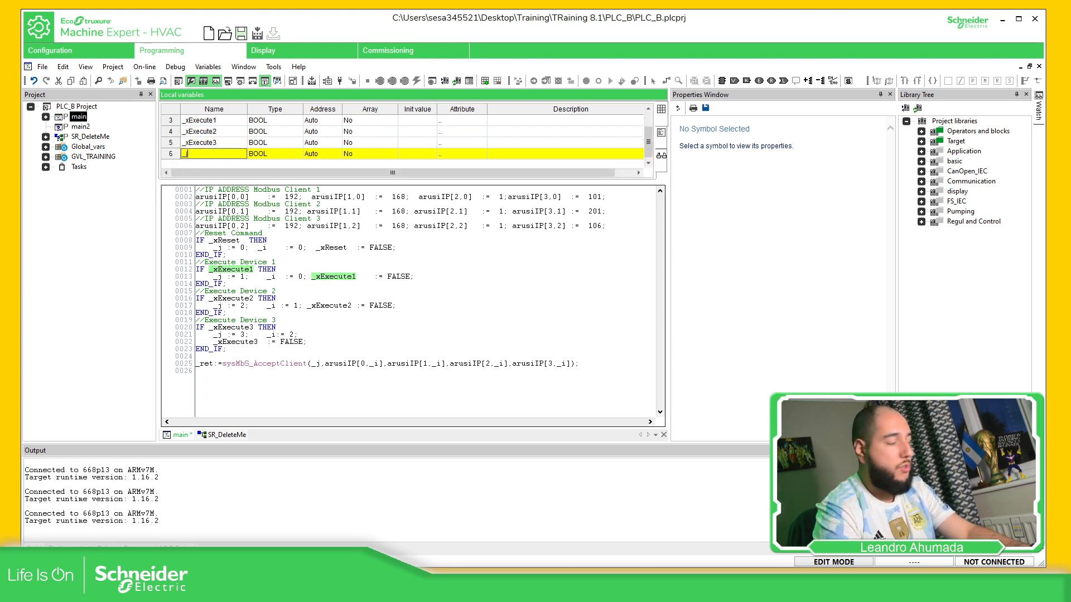
type("j")
key("Tab")
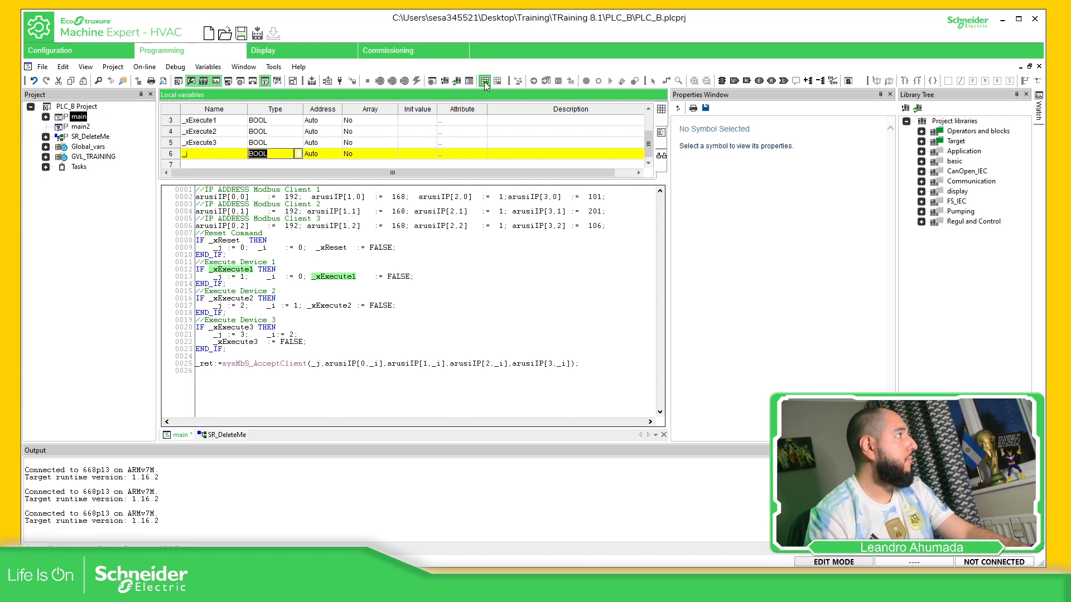
Insert another local variable row and name it _i
left_click(485, 81)
type("_")
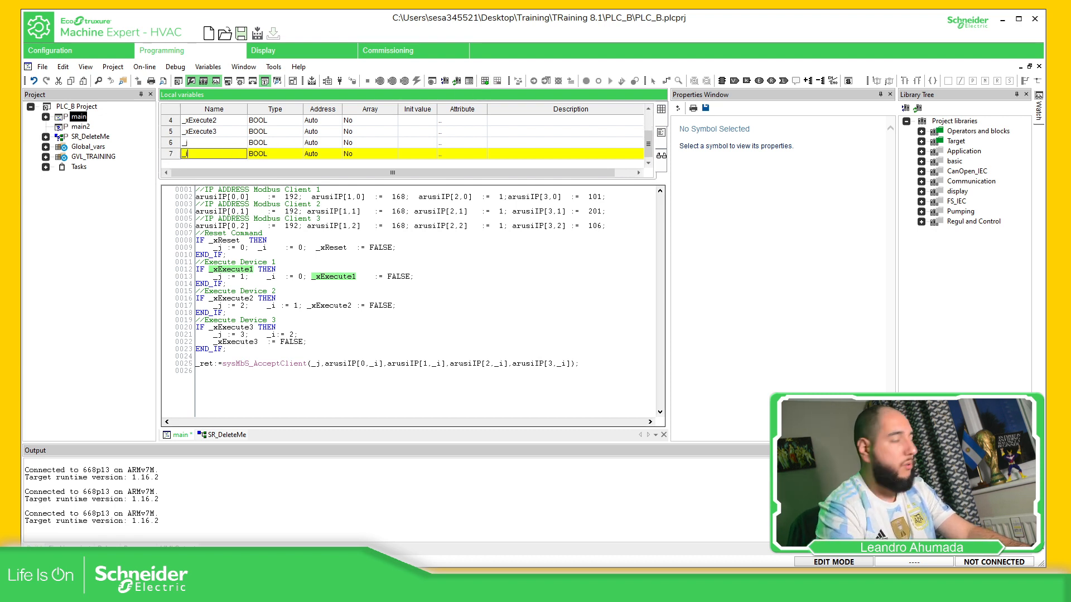
type("i")
key("Tab")
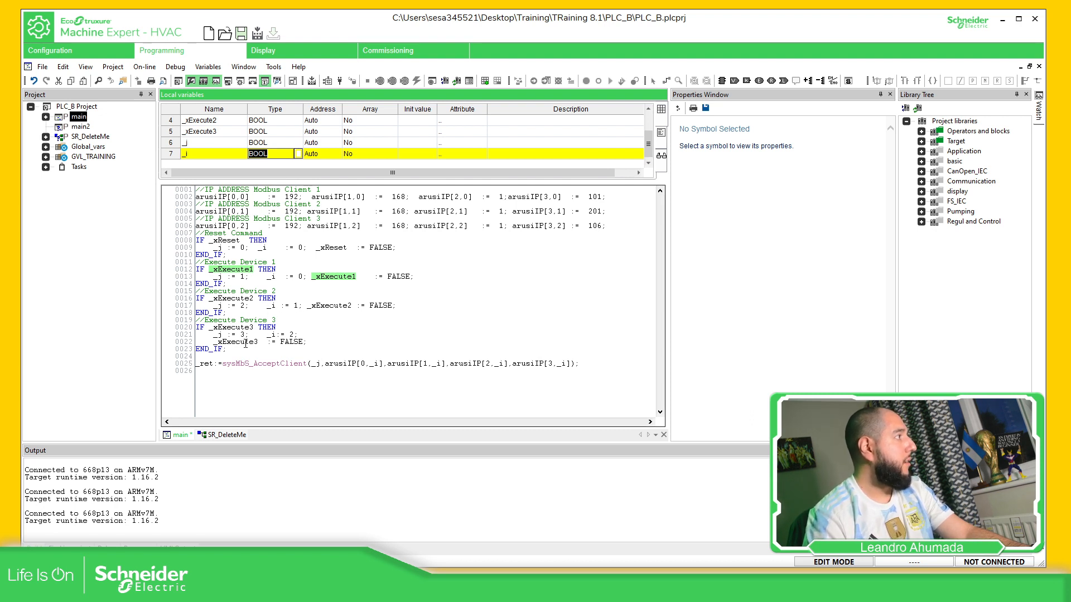
Find the sysMbS_AcceptClient function among the target blocks in the library and examine its input and return types
left_click(217, 363)
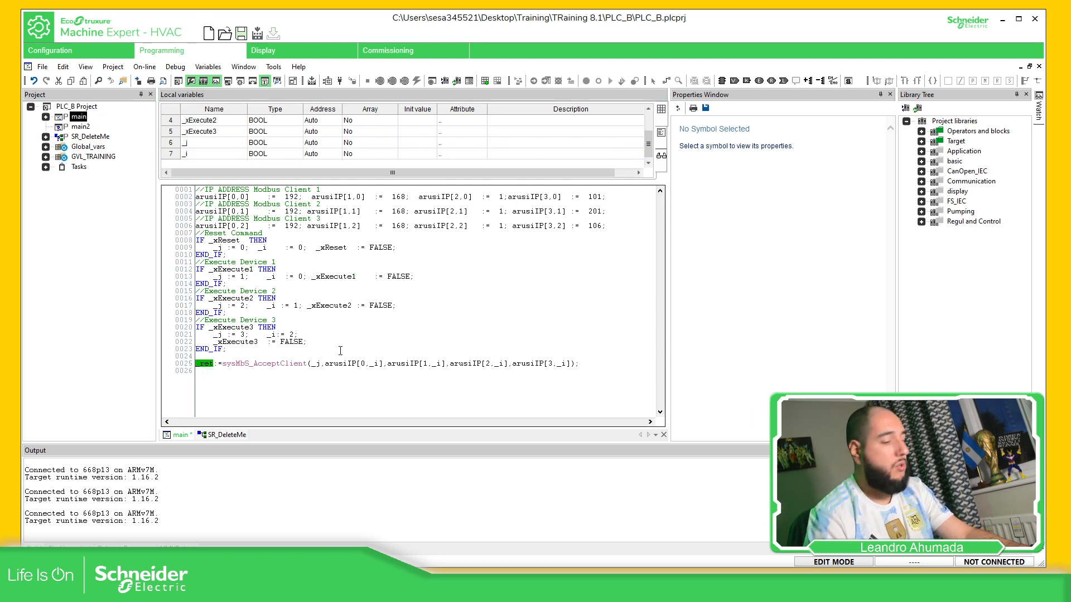
right_click(298, 365)
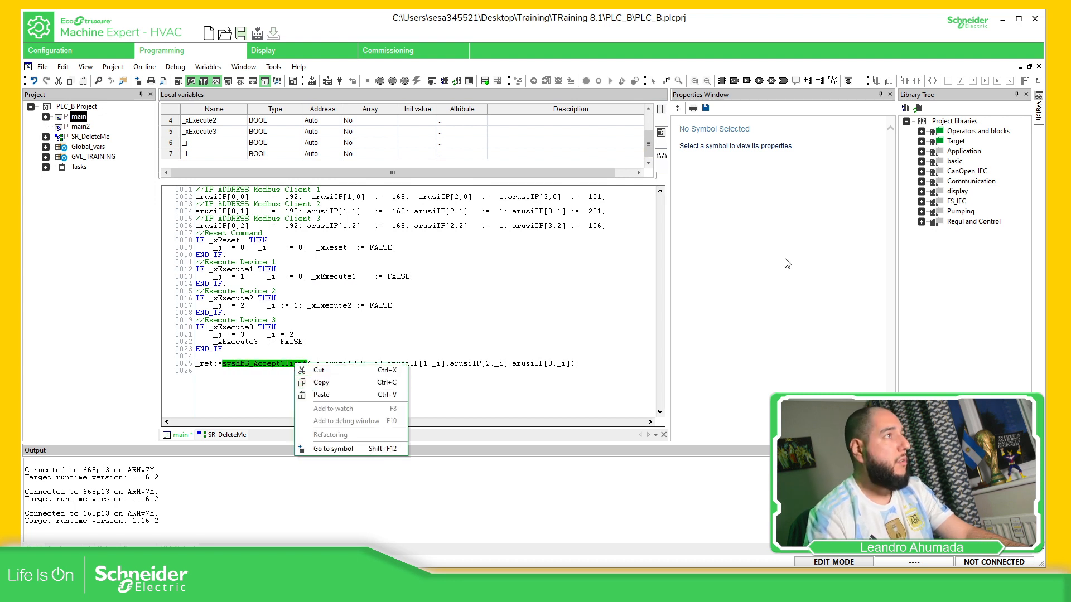
left_click(383, 450)
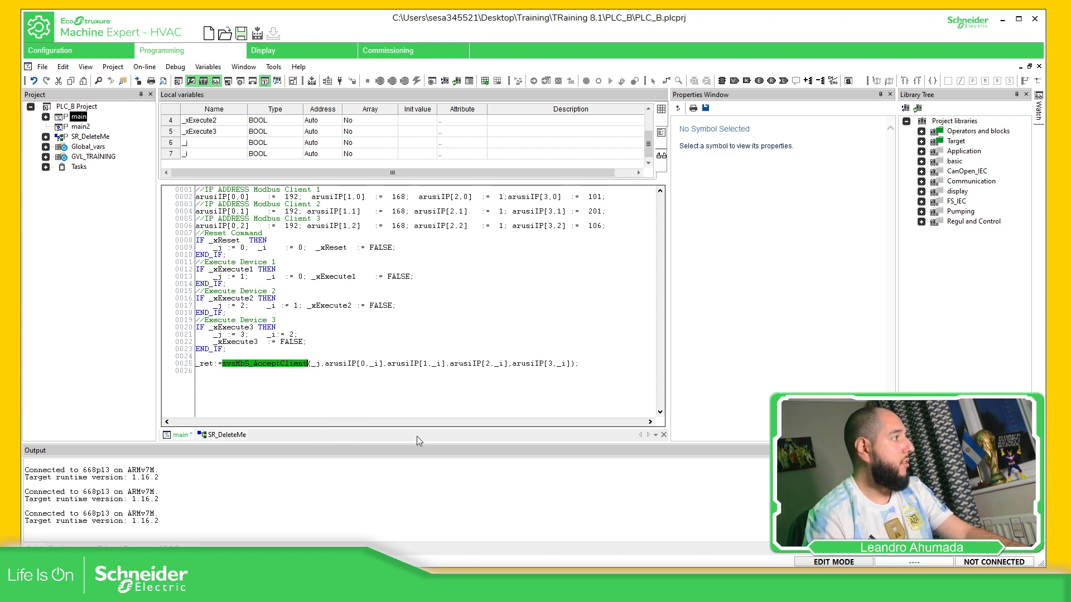
left_click(921, 141)
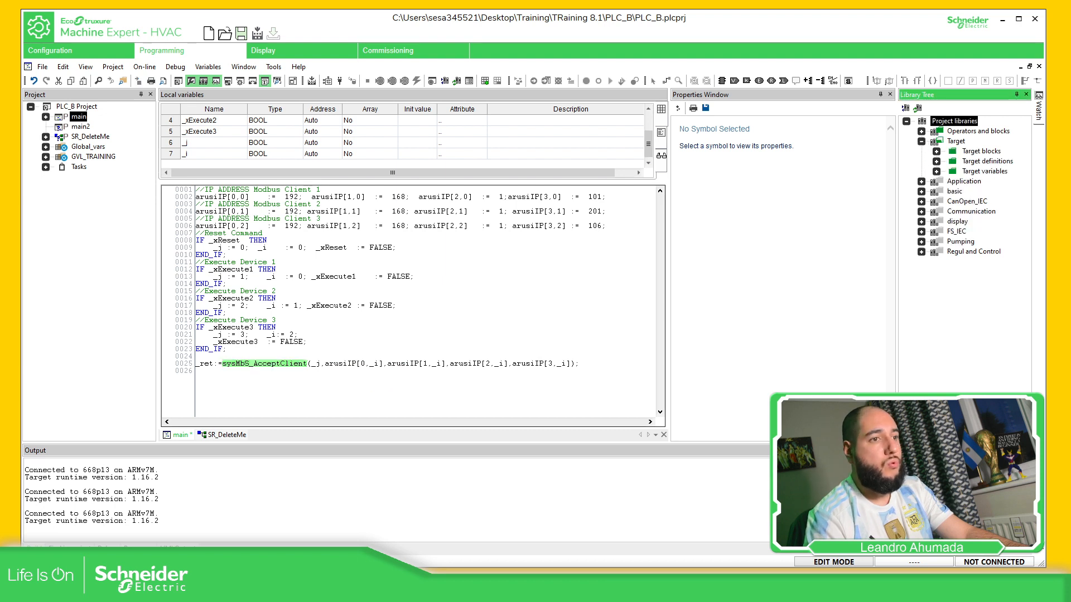
left_click(937, 171)
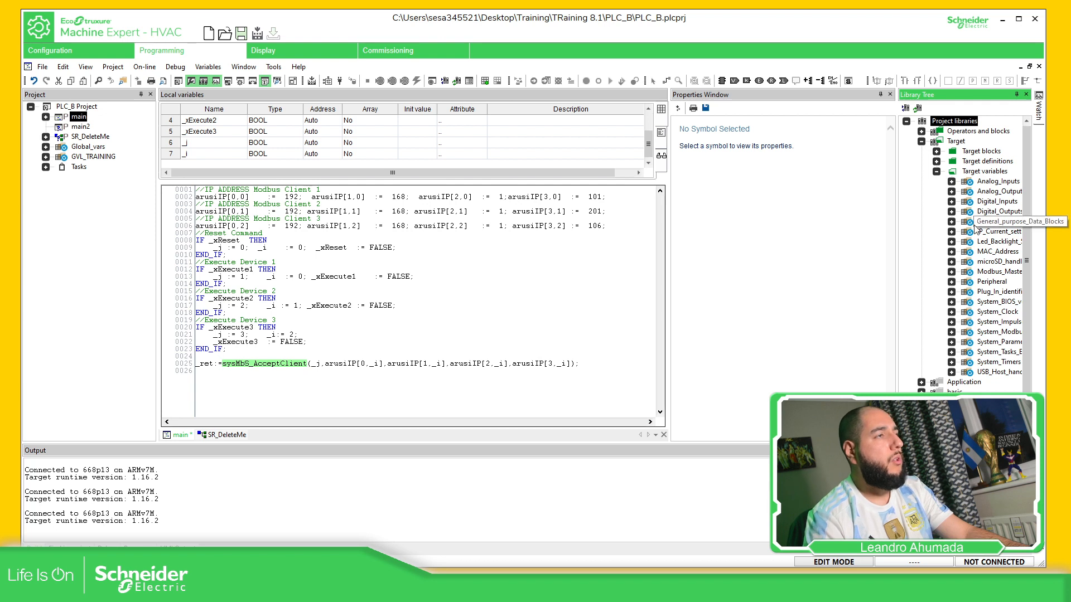
left_click_drag(897, 252, 831, 251)
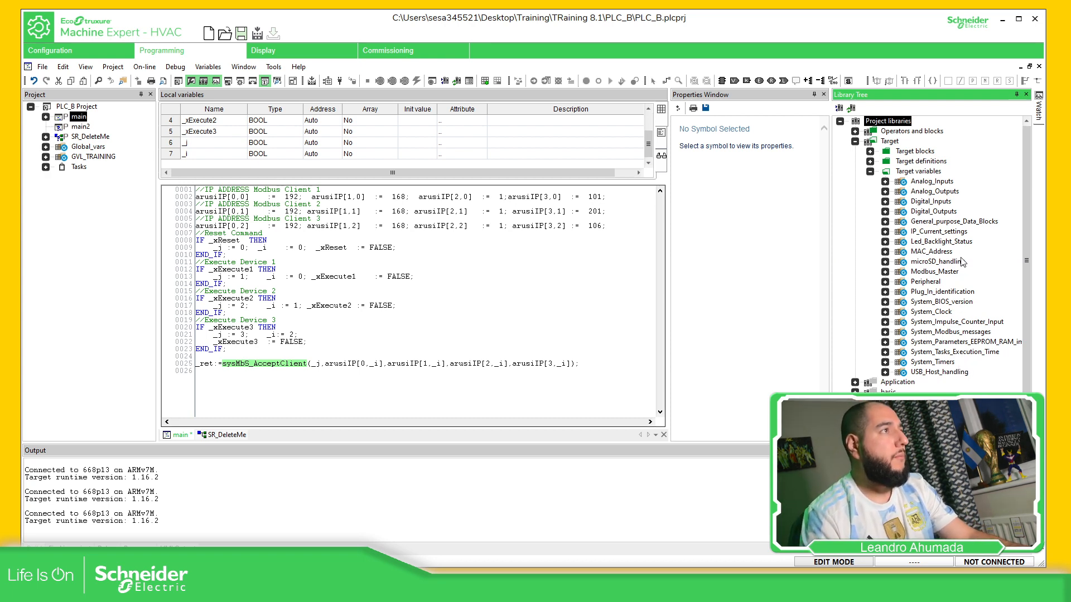
left_click(870, 172)
left_click(870, 151)
scroll(961, 270, "down", 1)
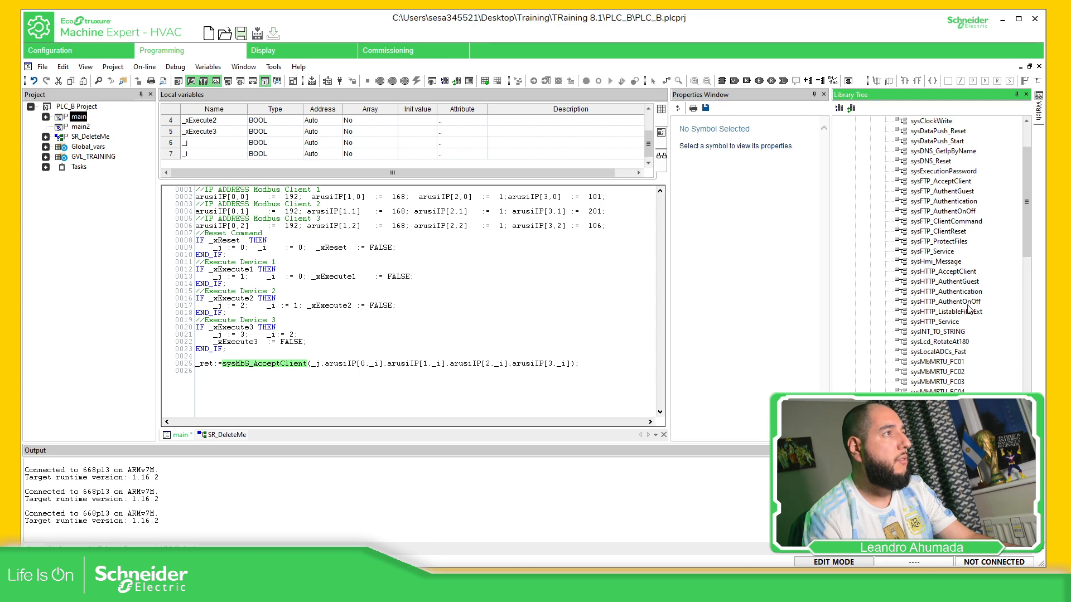
scroll(973, 326, "down", 4)
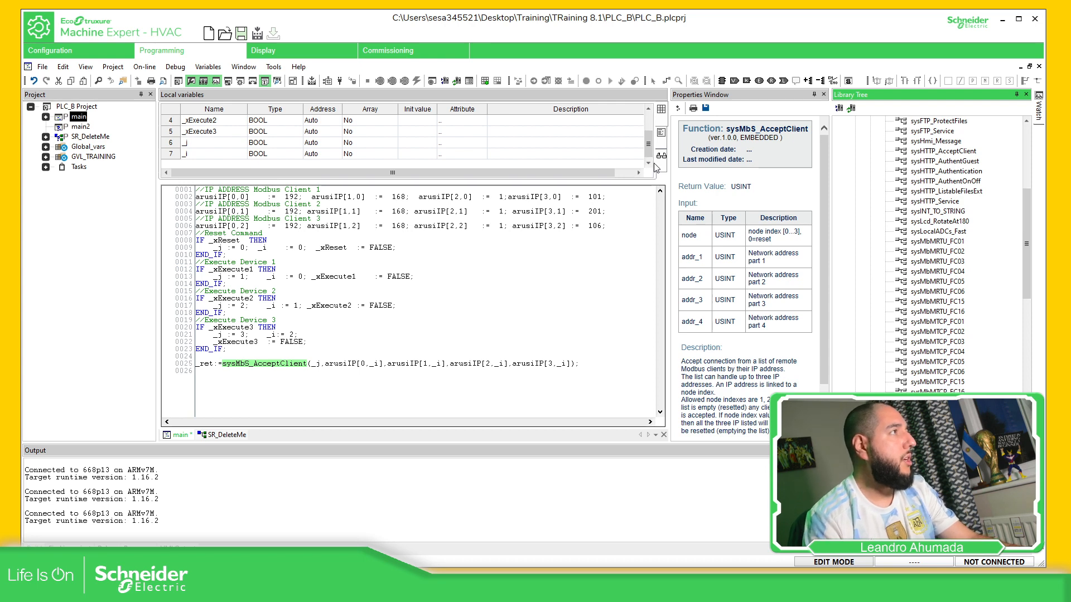
Insert a local variable row for the AcceptClient return value, name it _ret and set its type to USINT
left_click(209, 155)
left_click(208, 365)
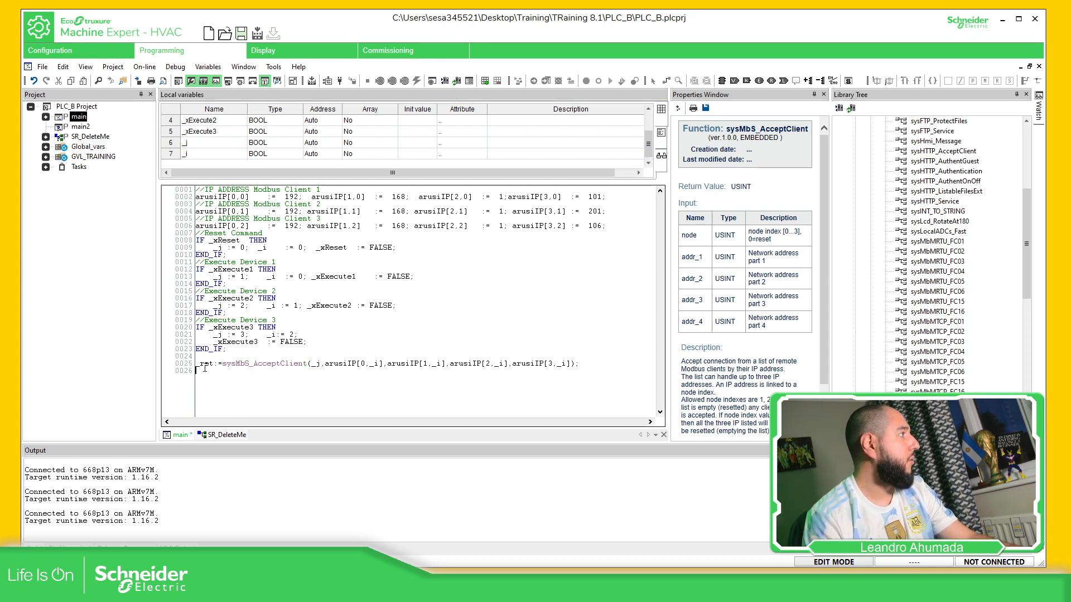
double_click(205, 363)
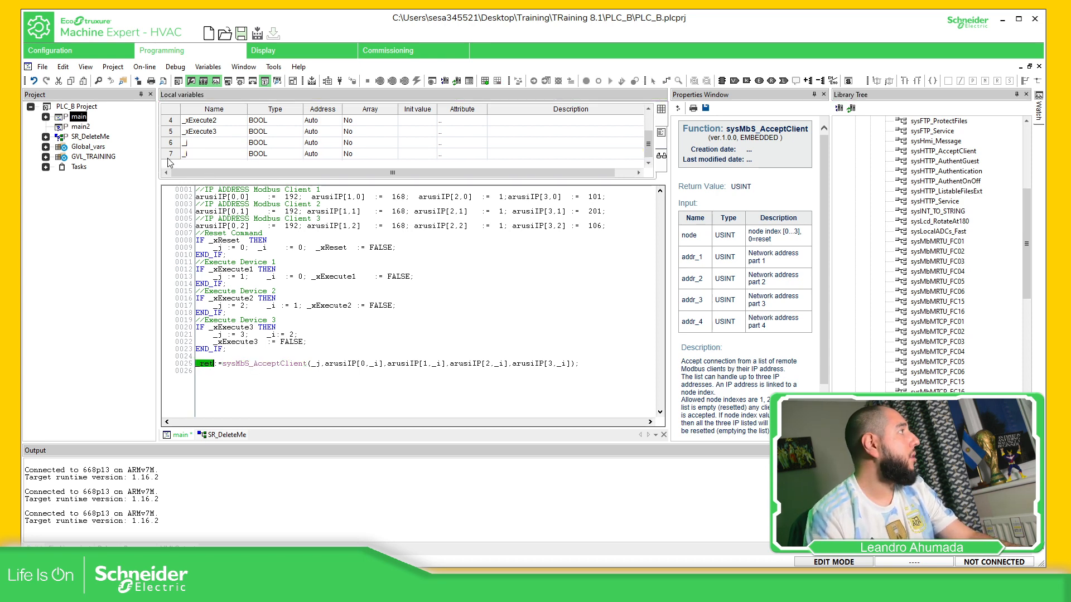
left_click(238, 155)
left_click(485, 81)
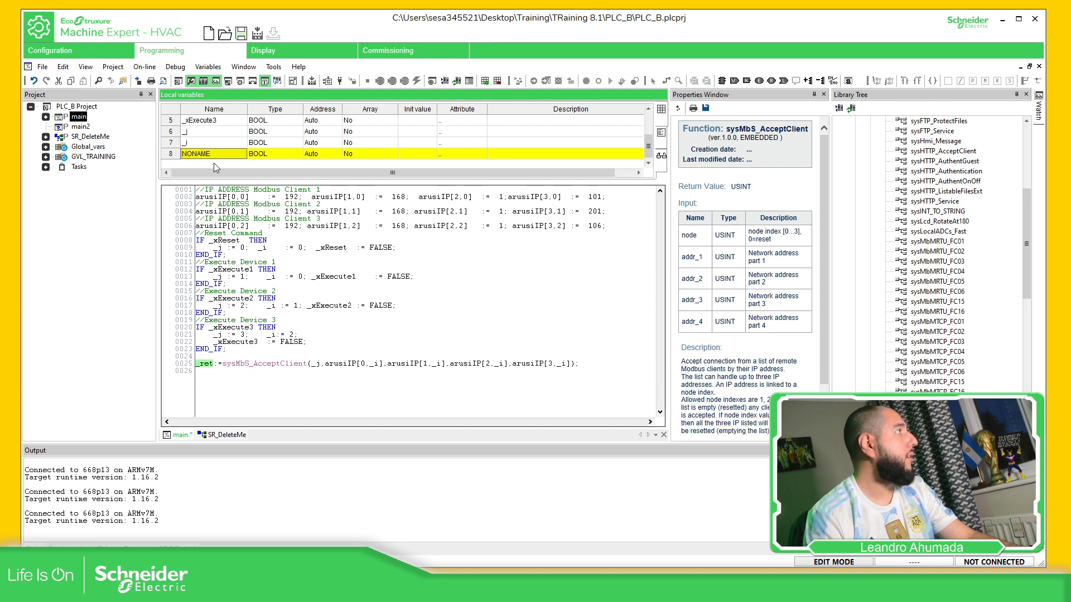
left_click(213, 163)
type("_ret")
key("Tab")
key("Tab")
left_click(279, 157)
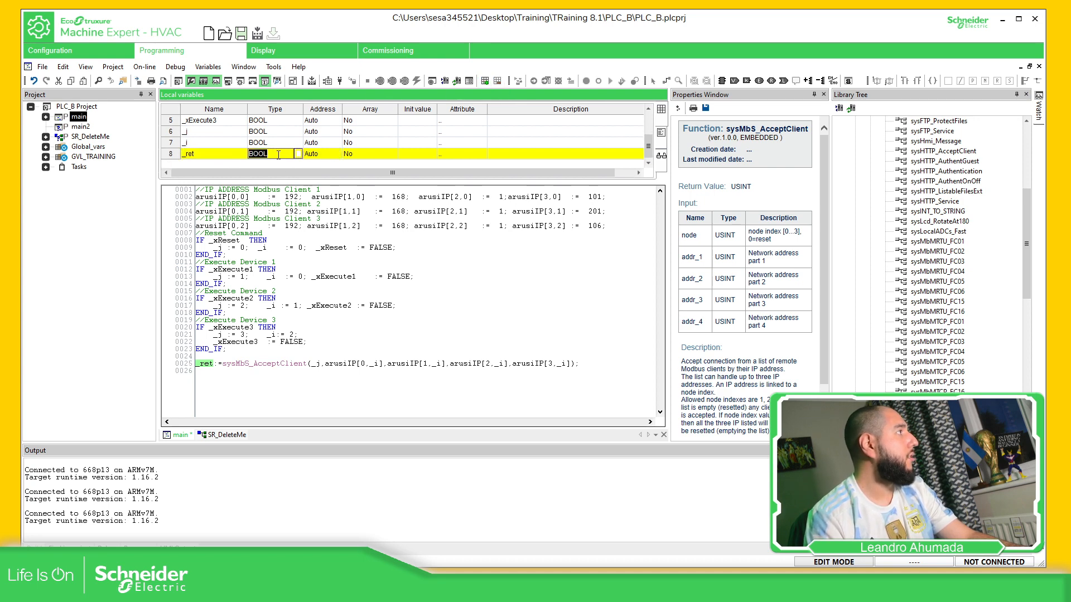
type("USINT")
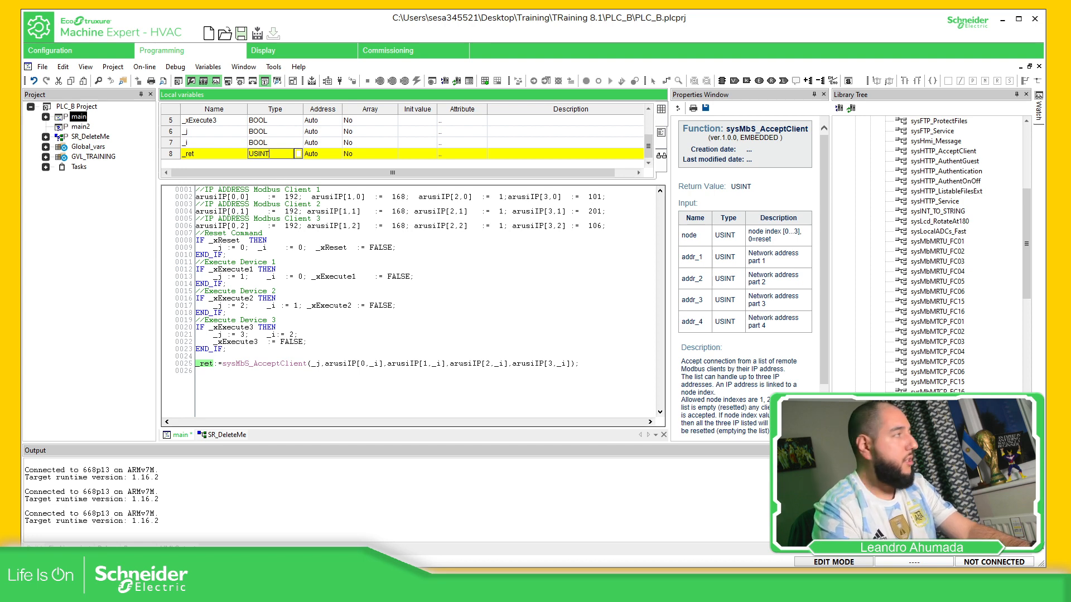
key("Tab")
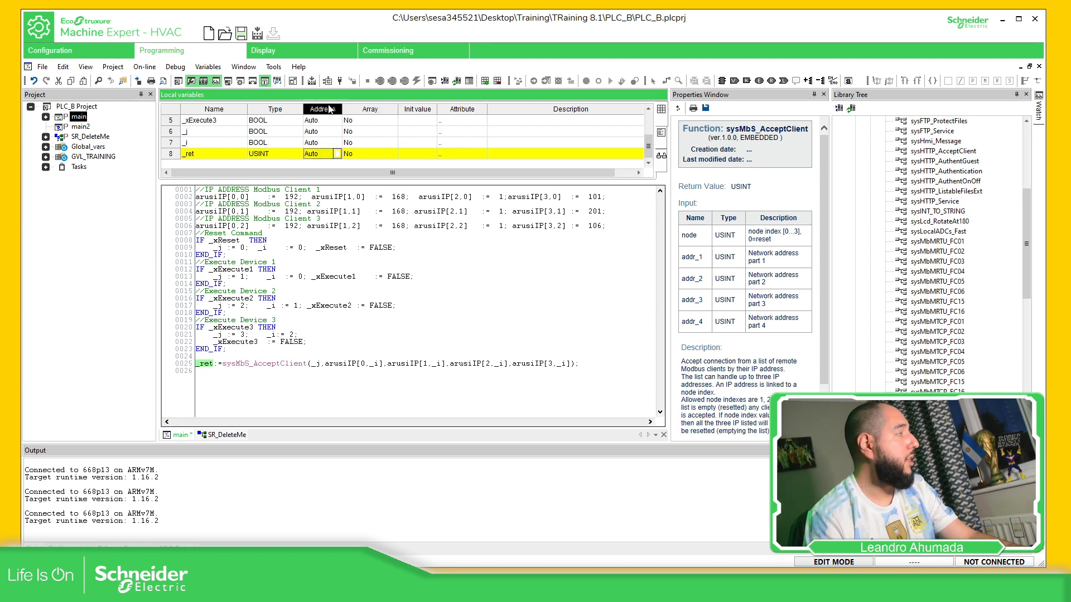
Set the data type of the arusiIP local variable to USINT
scroll(276, 134, "up", 2)
left_click(271, 121)
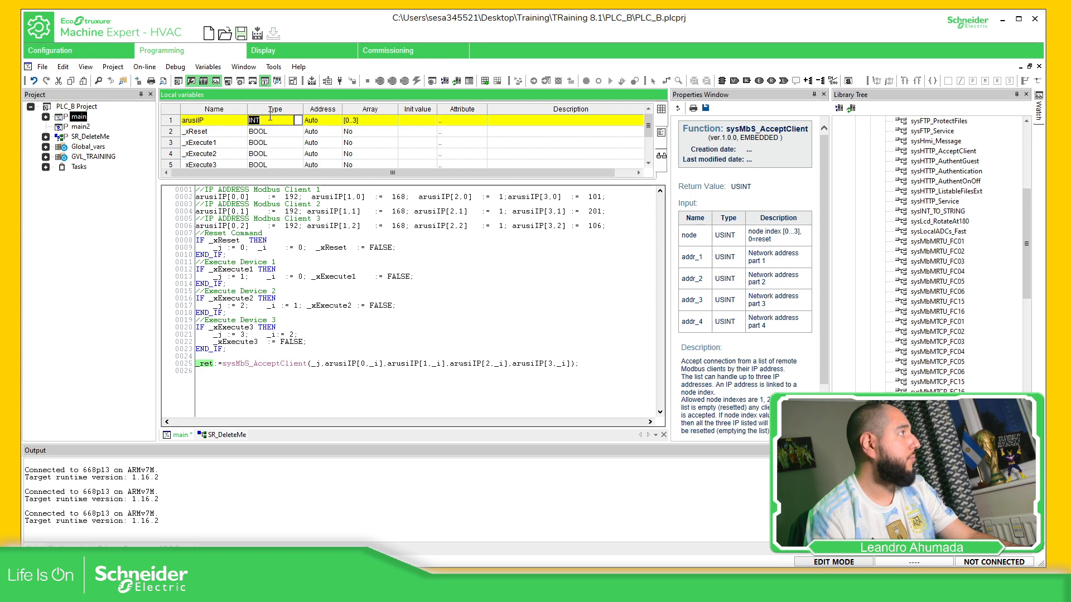
type("USINT")
key("Tab")
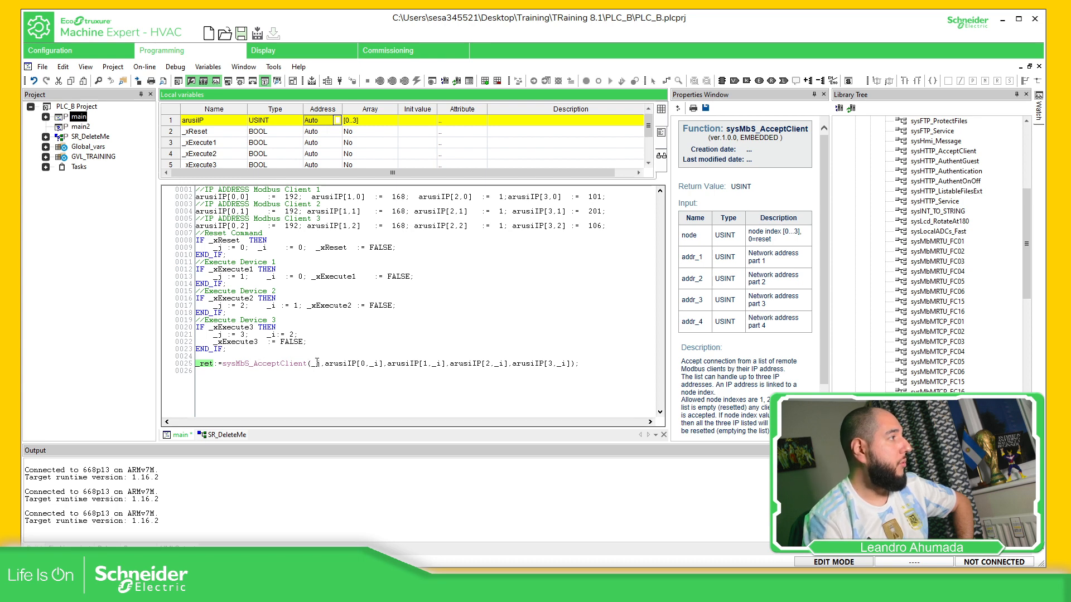
Check where _j is used in the code, and auto-hide the Library Tree and Properties Window to widen the editor
double_click(316, 363)
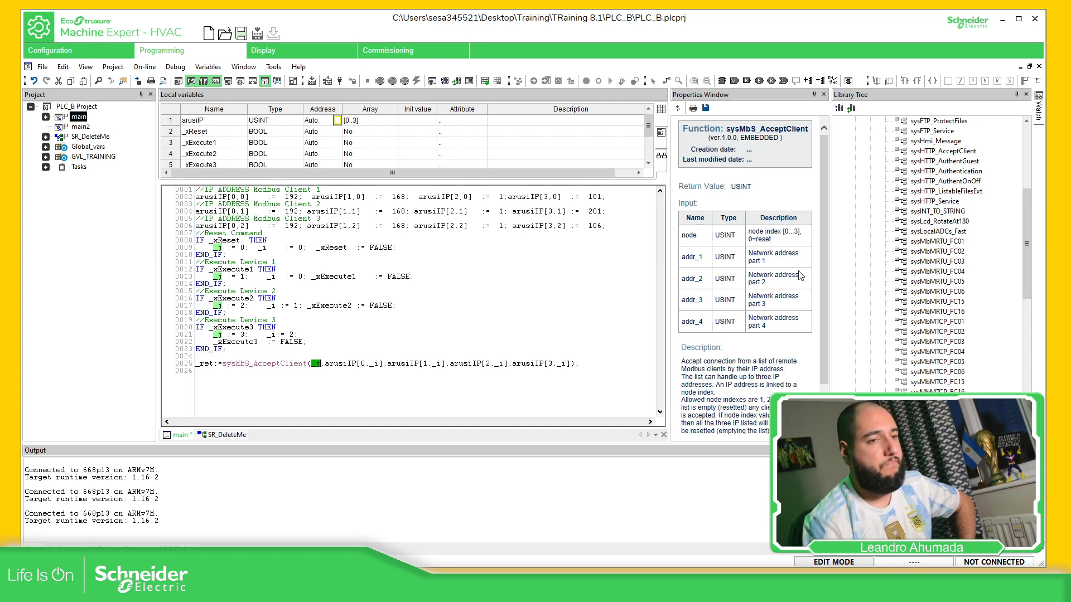
left_click(438, 251)
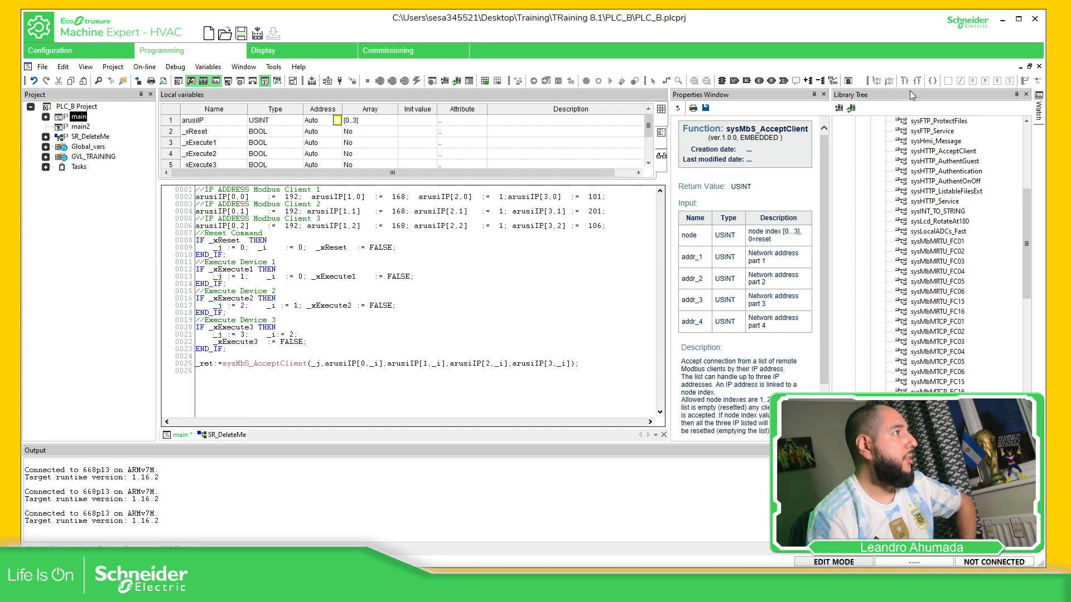
left_click(1016, 95)
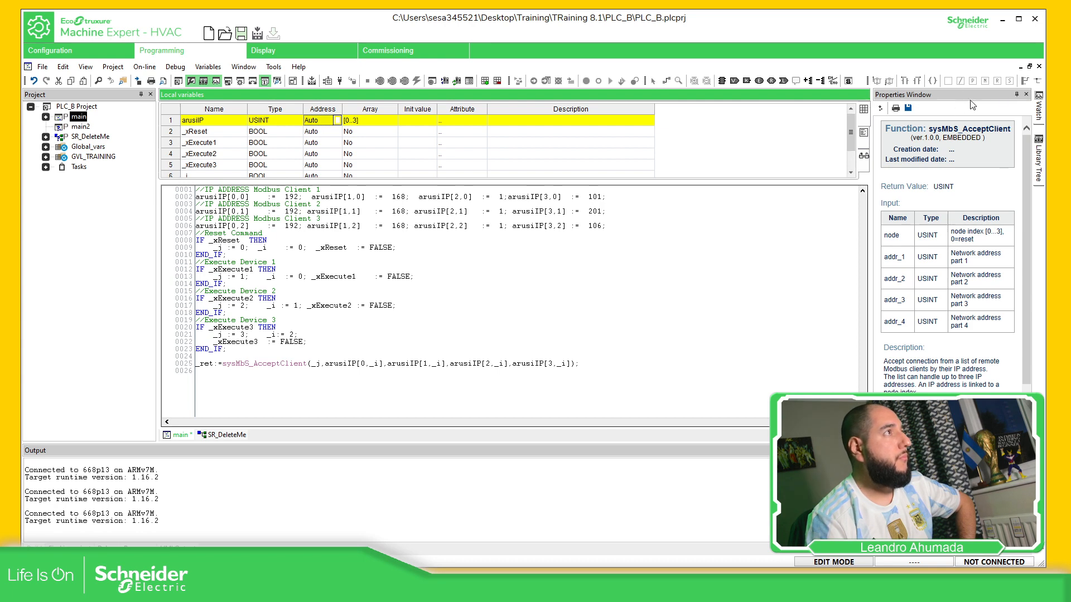
left_click(1015, 96)
left_click(646, 296)
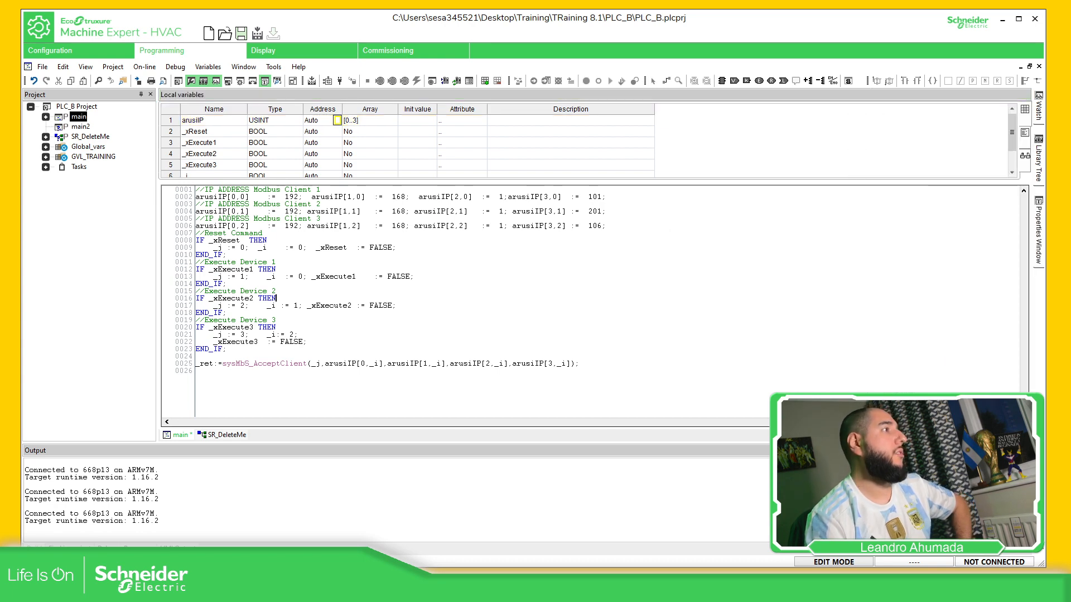
Switch to the Command Prompt, stop the running ping to 192.168.1.172 and leave an empty prompt
key("alt+Tab")
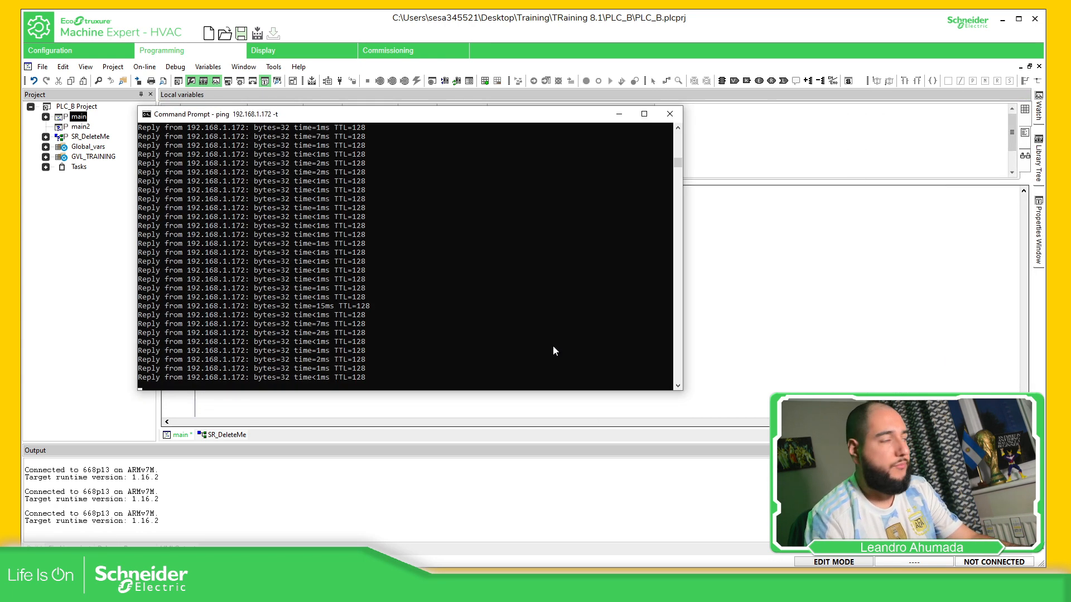
key("ctrl+c")
type("ret")
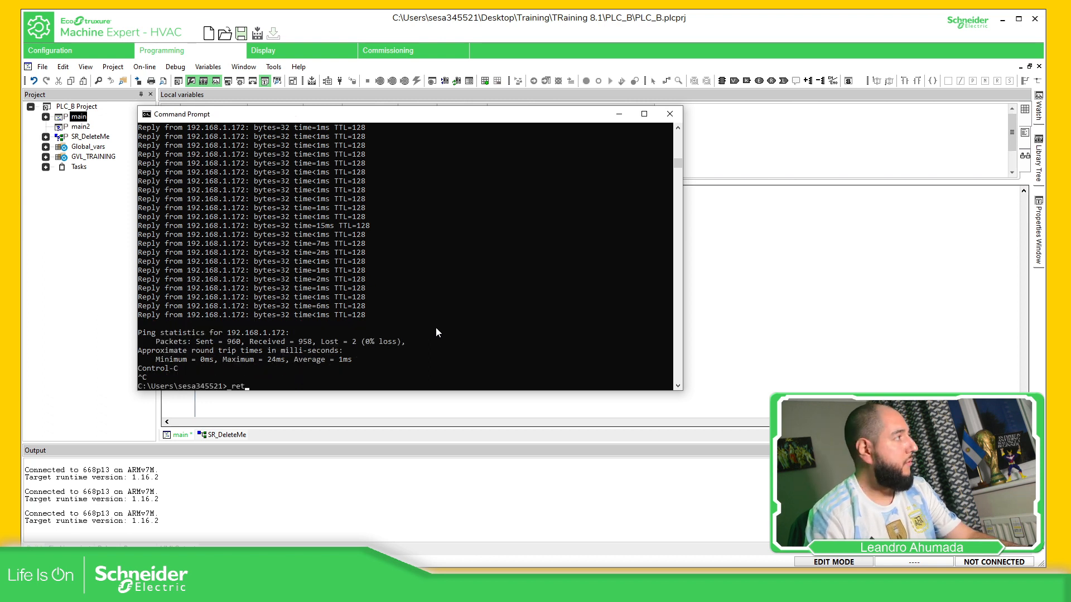
key("BackSpace")
key("BackSpace")
key("BackSpace")
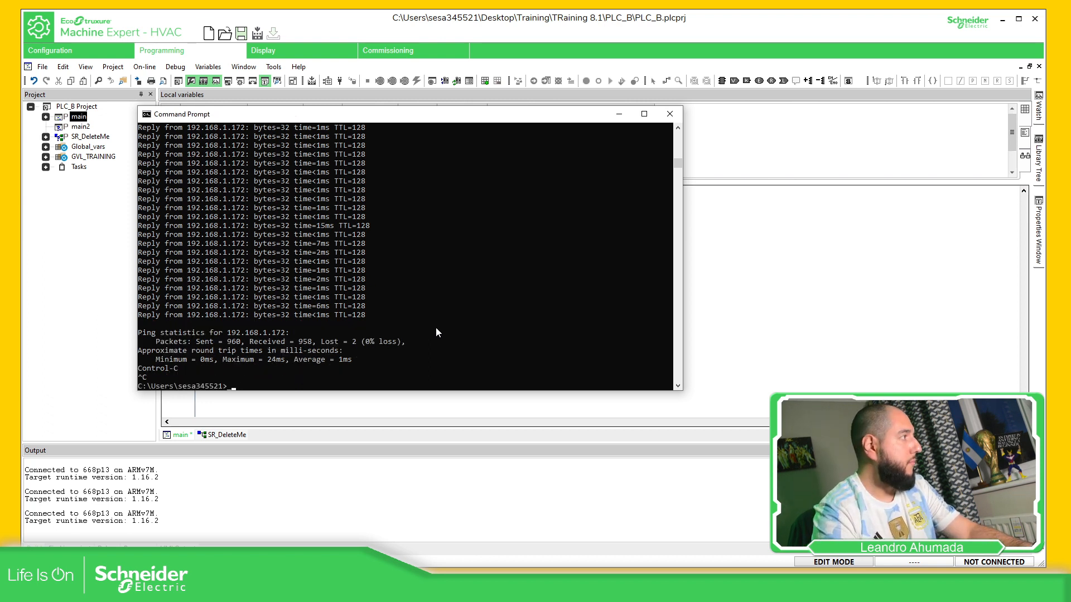
Run ipconfig and examine the IPv4 addresses of the PC's Ethernet and Wi-Fi adapters
type("ipc")
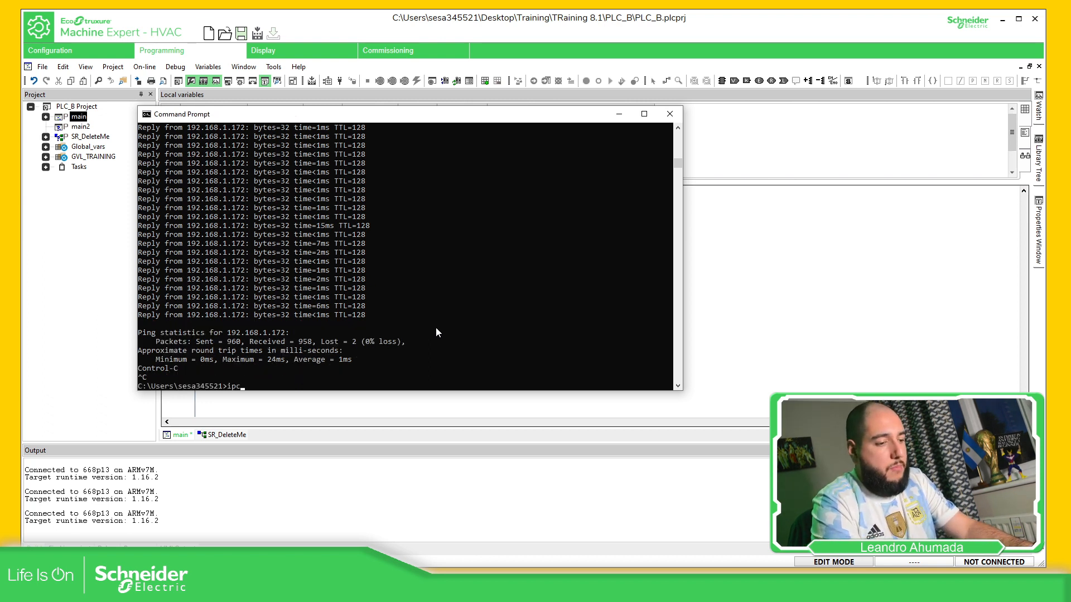
type("onfig")
key("Return")
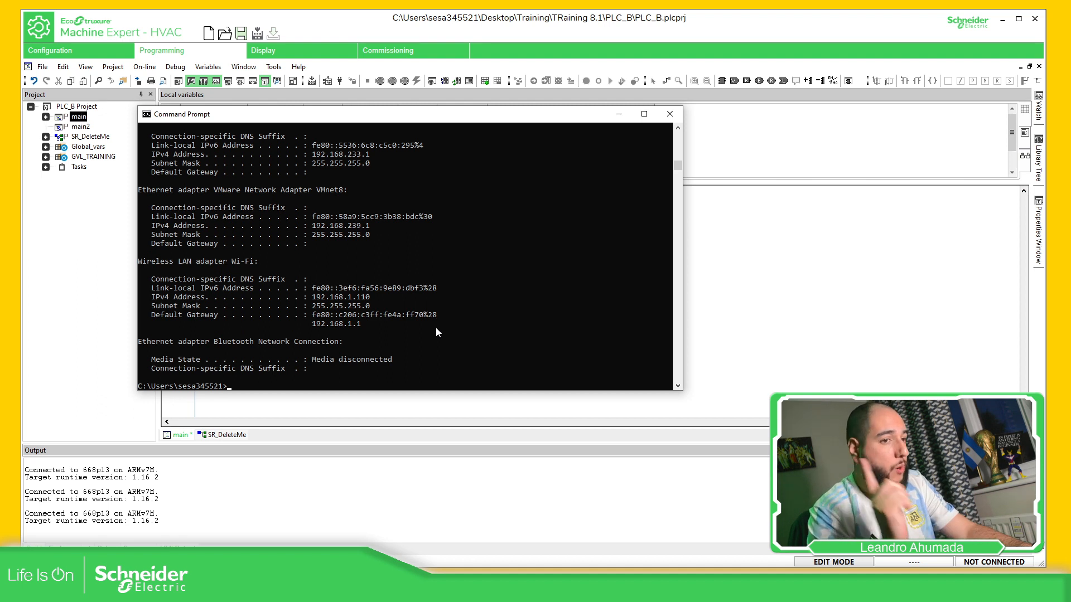
scroll(391, 313, "up", 3)
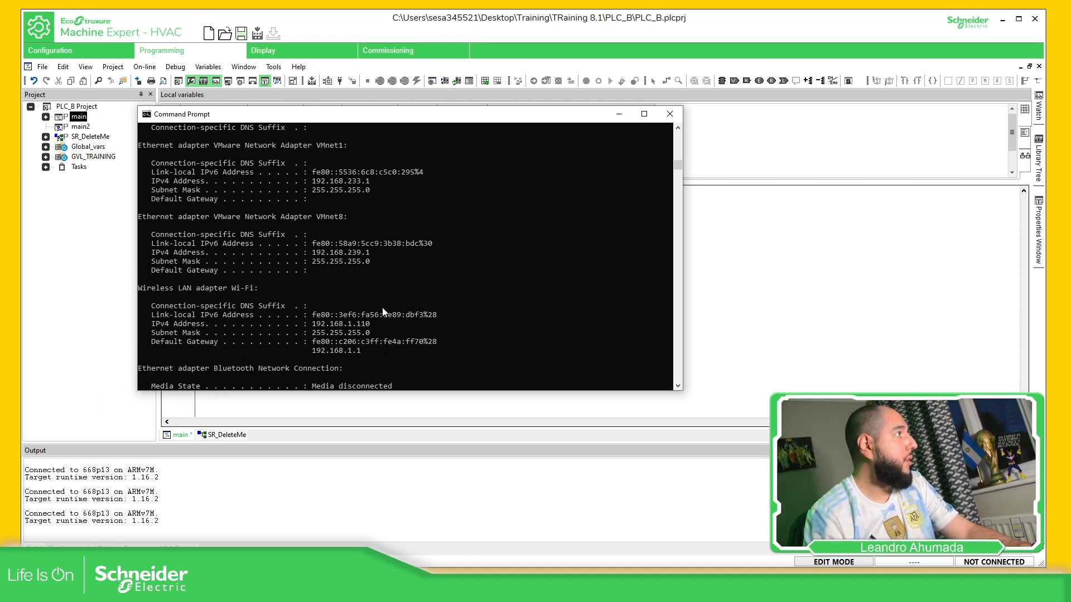
scroll(428, 257, "up", 4)
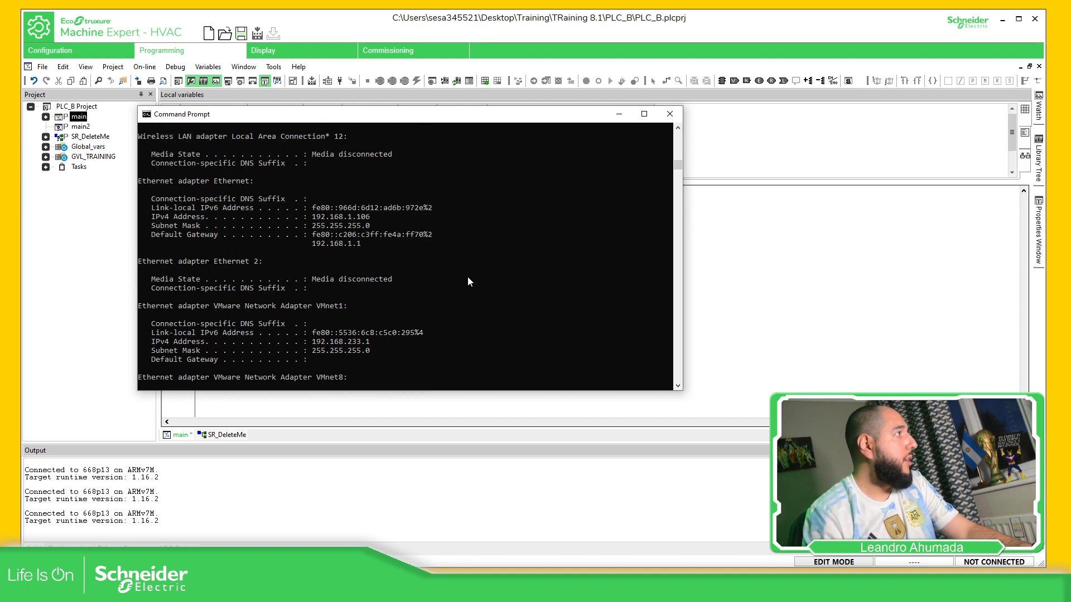
left_click(619, 115)
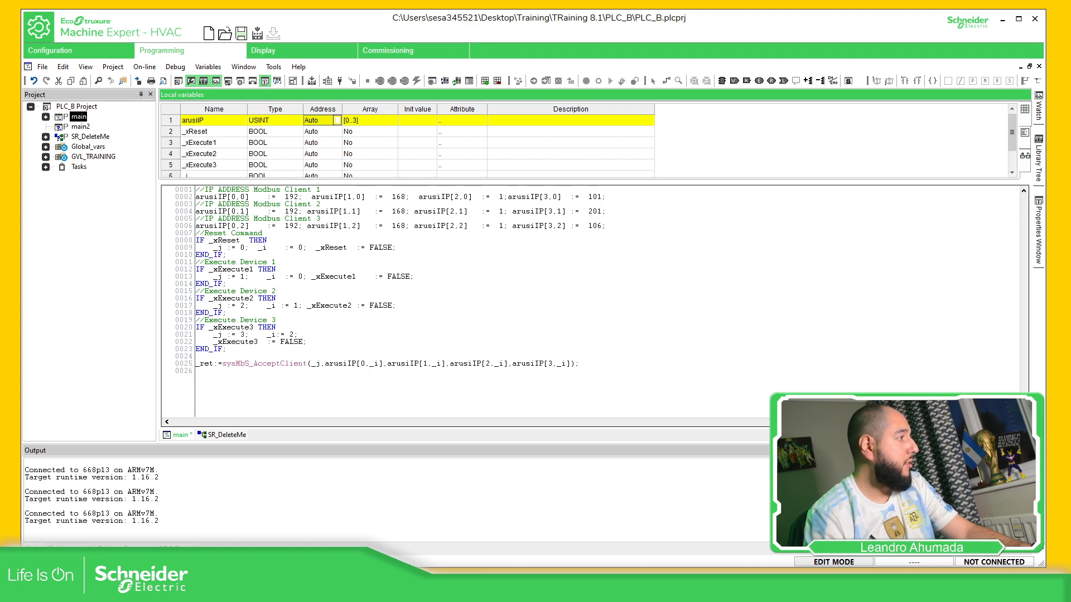
left_click(341, 577)
scroll(386, 272, "down", 4)
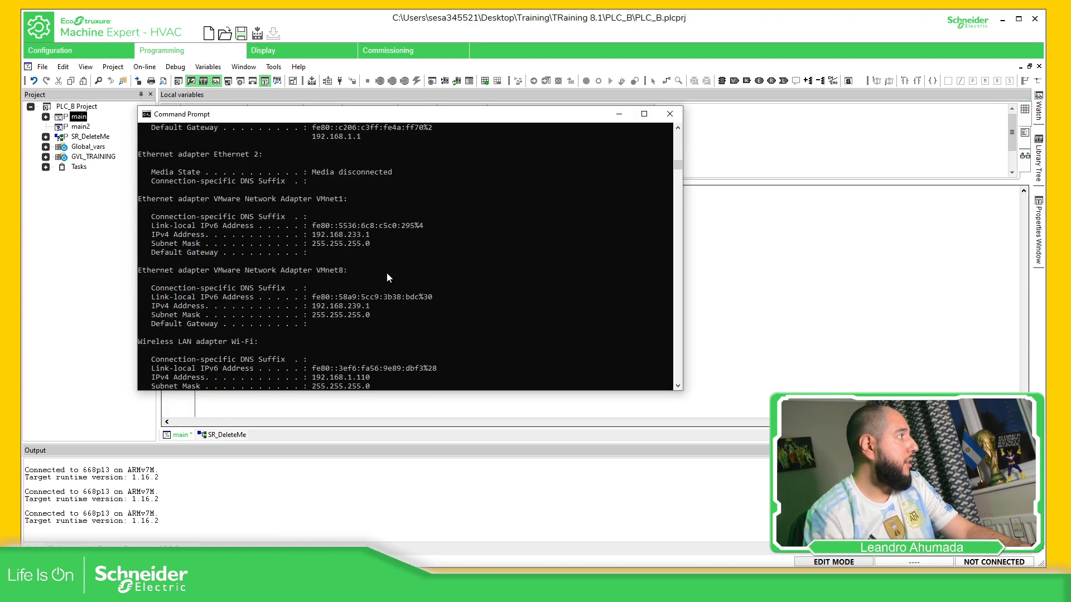
scroll(385, 293, "down", 3)
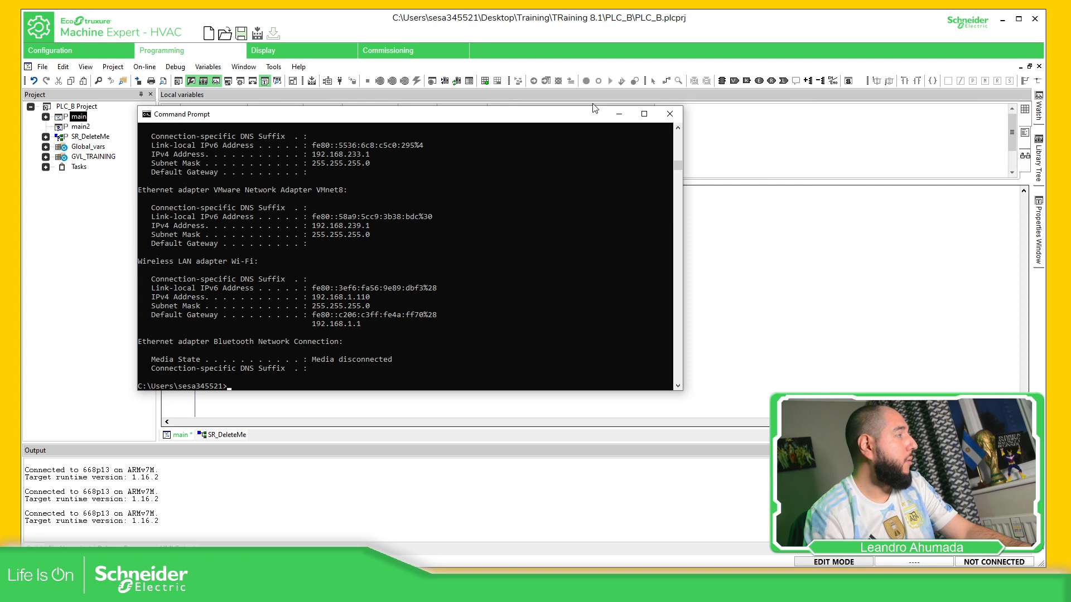
Return to the main program in Machine Expert and set arusiIP[3,1], the last octet of Modbus Client 2's address, to 110
left_click(619, 113)
left_click_drag(603, 212, 595, 212)
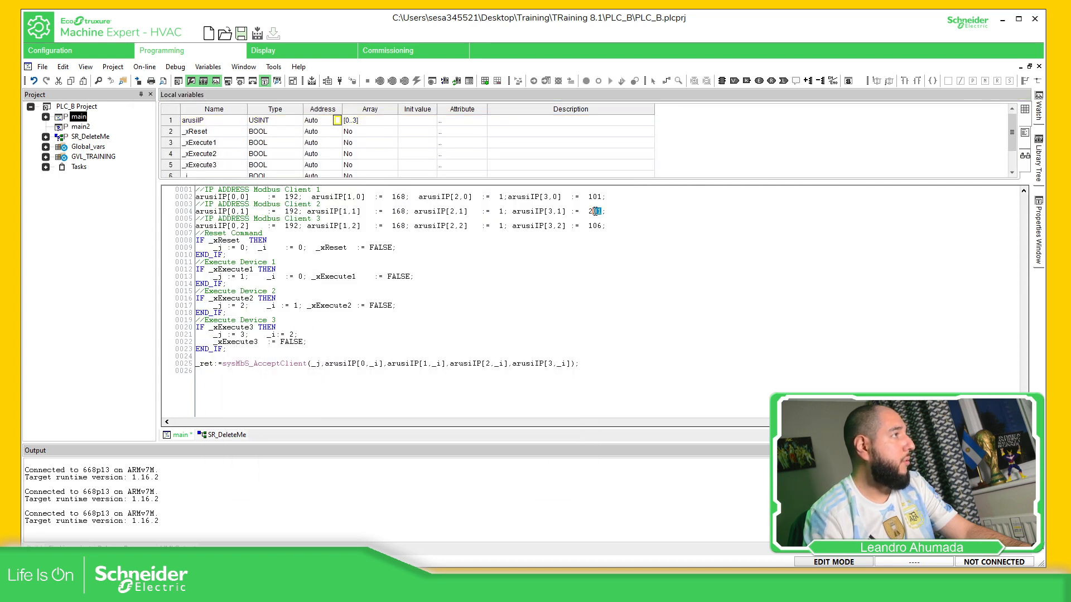
type("10")
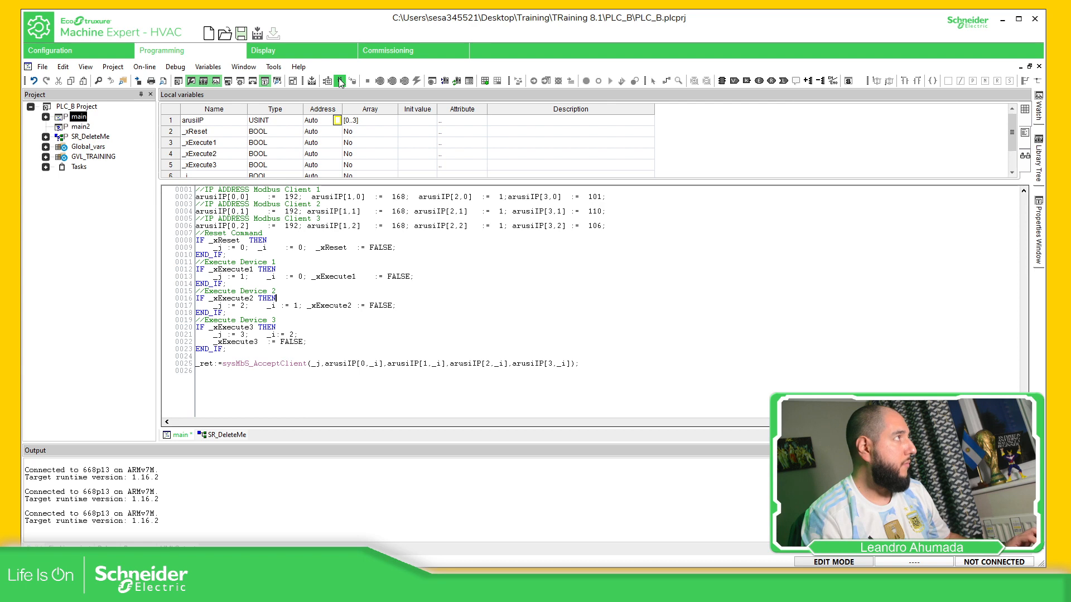
Review the ModbusTCP target IP address and port in the communication settings and accept them
left_click(179, 69)
left_click(176, 67)
left_click(146, 66)
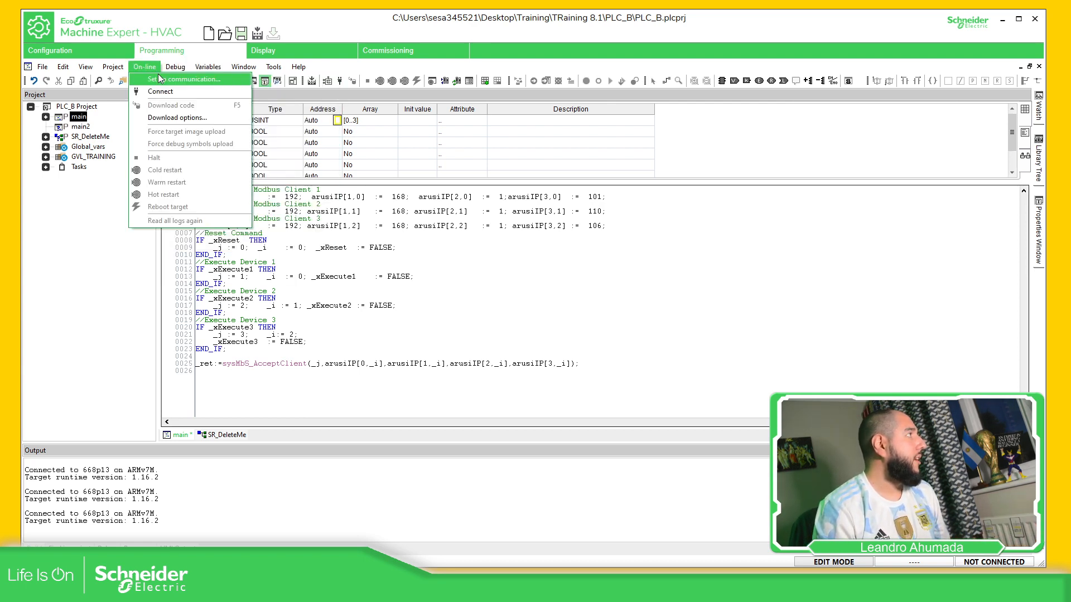
left_click(160, 79)
left_click(519, 308)
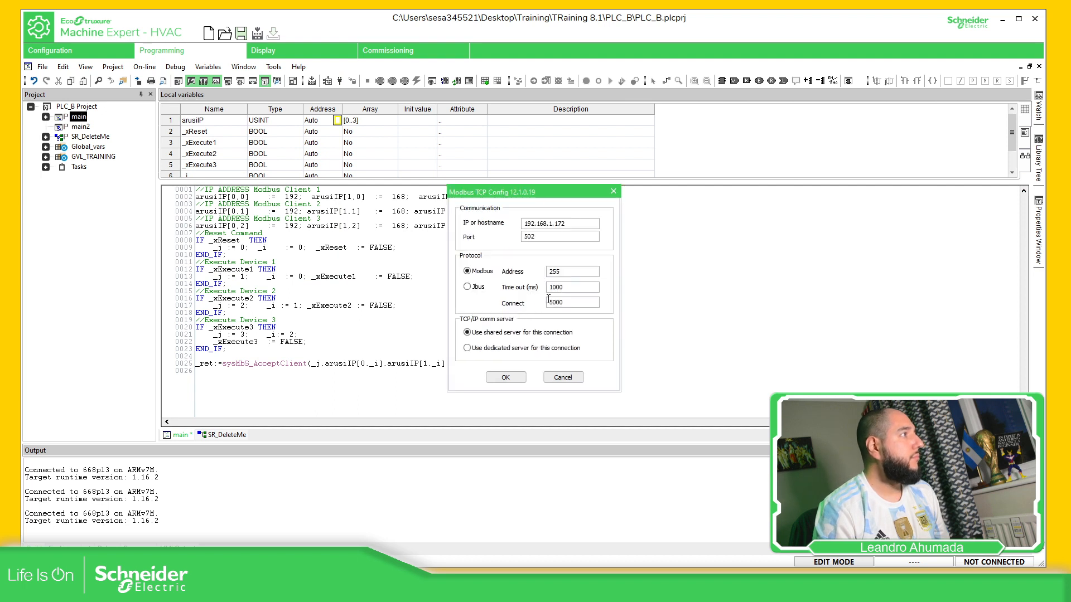
left_click(516, 378)
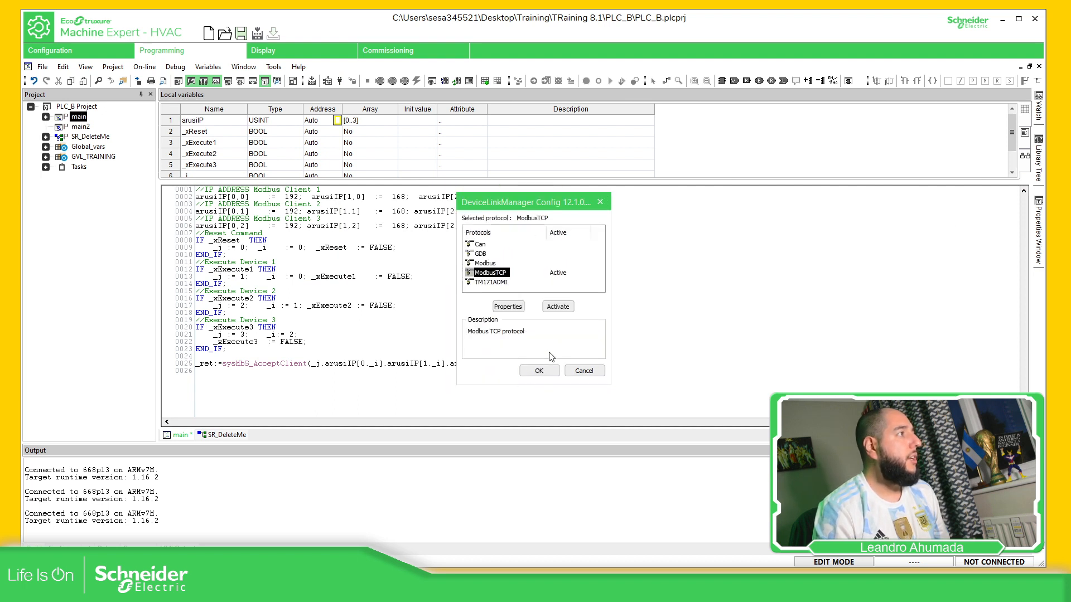
left_click(546, 371)
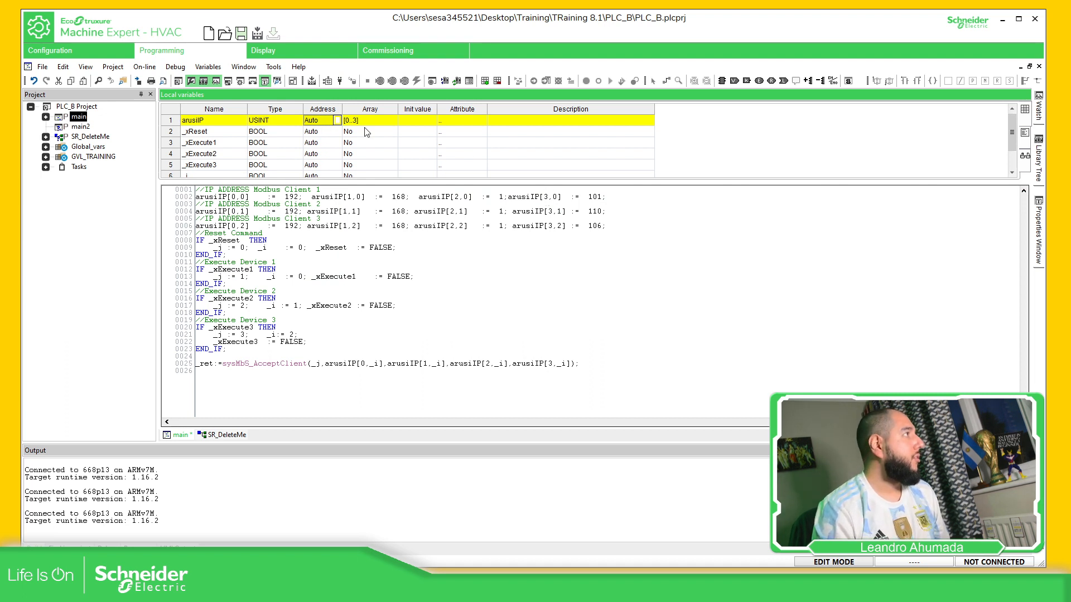
Connect to the controller, start the code download and agree to compile the project
left_click(353, 82)
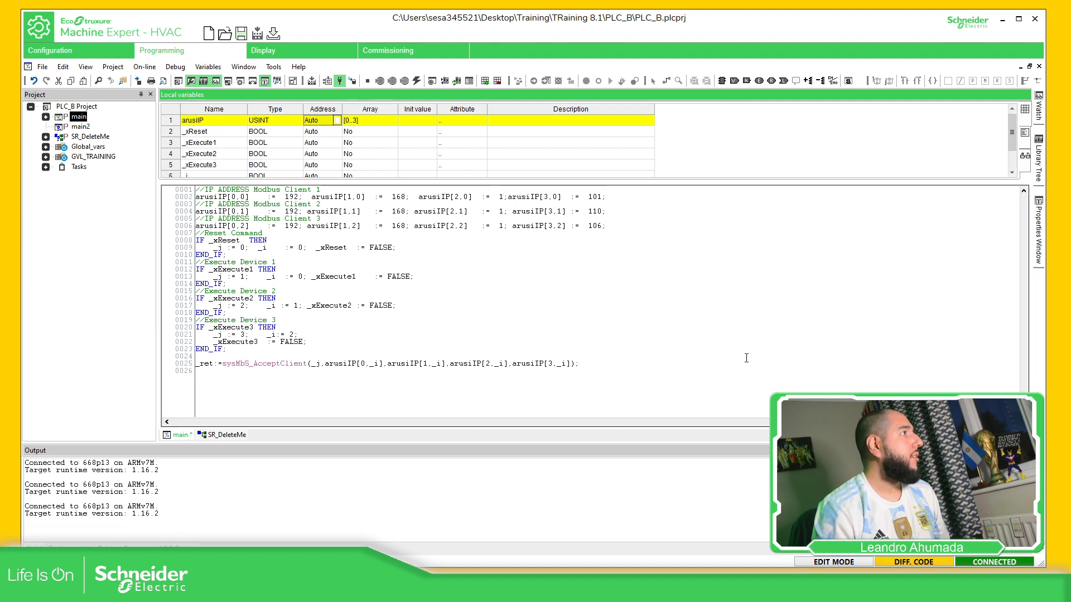
left_click(355, 80)
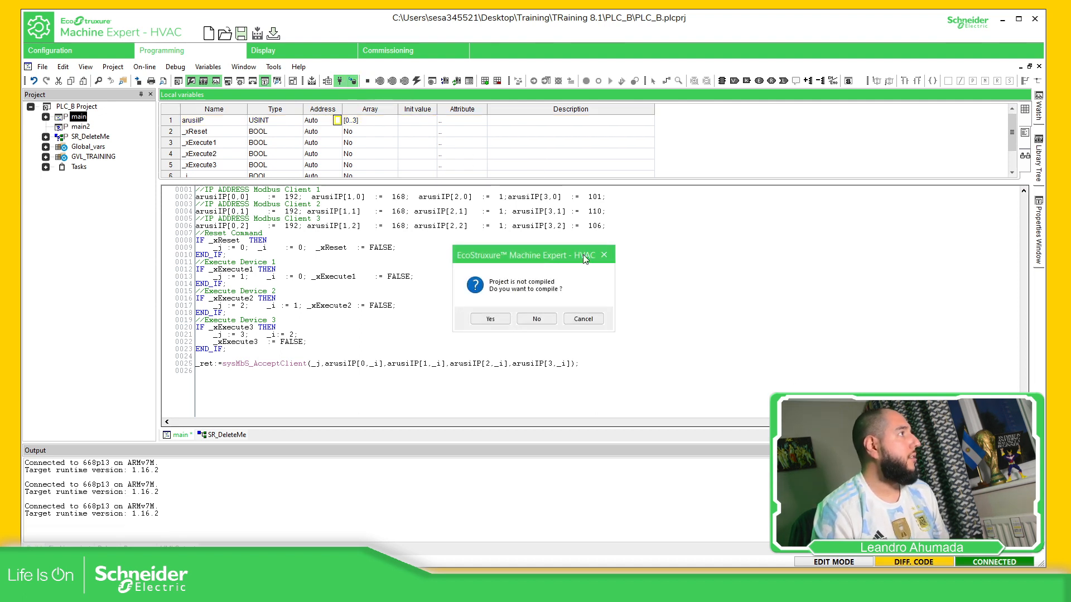
left_click(491, 319)
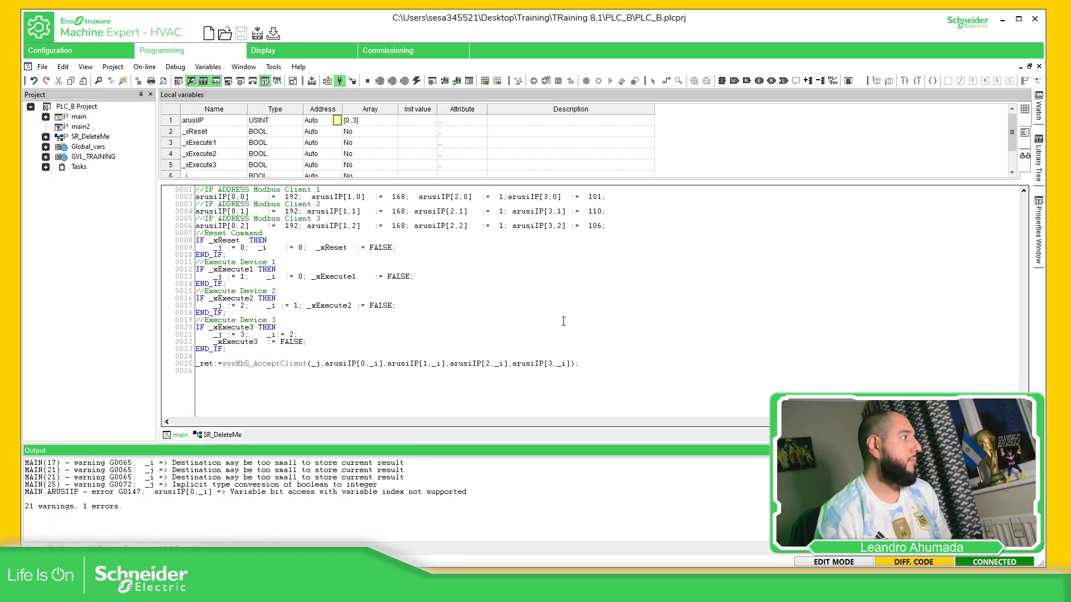
Go to the arusiIP declaration from the compile error and add a second array dimension of 0..3
double_click(390, 492)
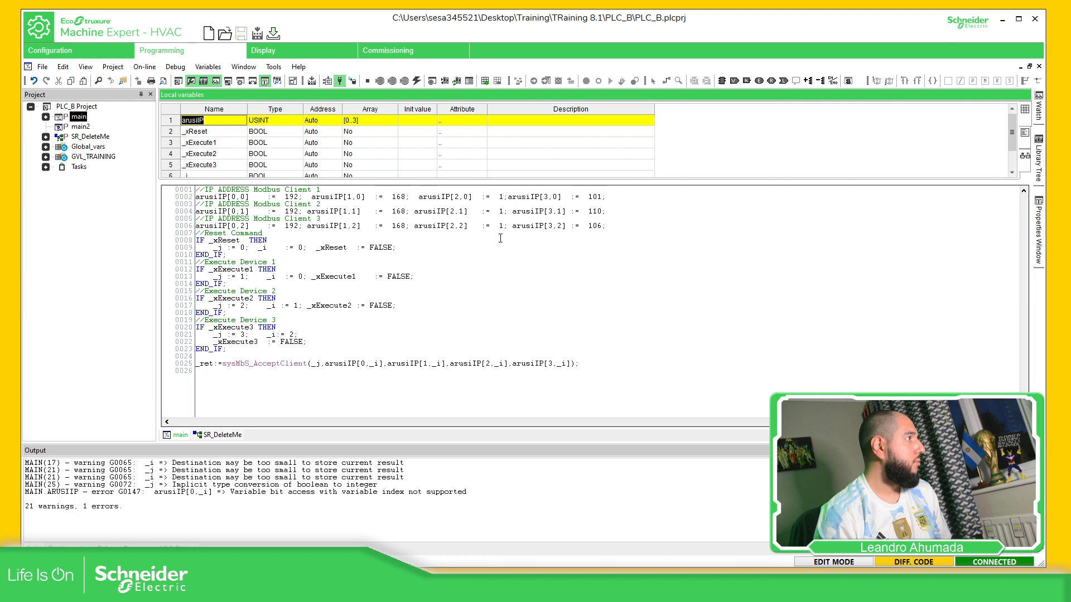
left_click(391, 118)
left_click(393, 120)
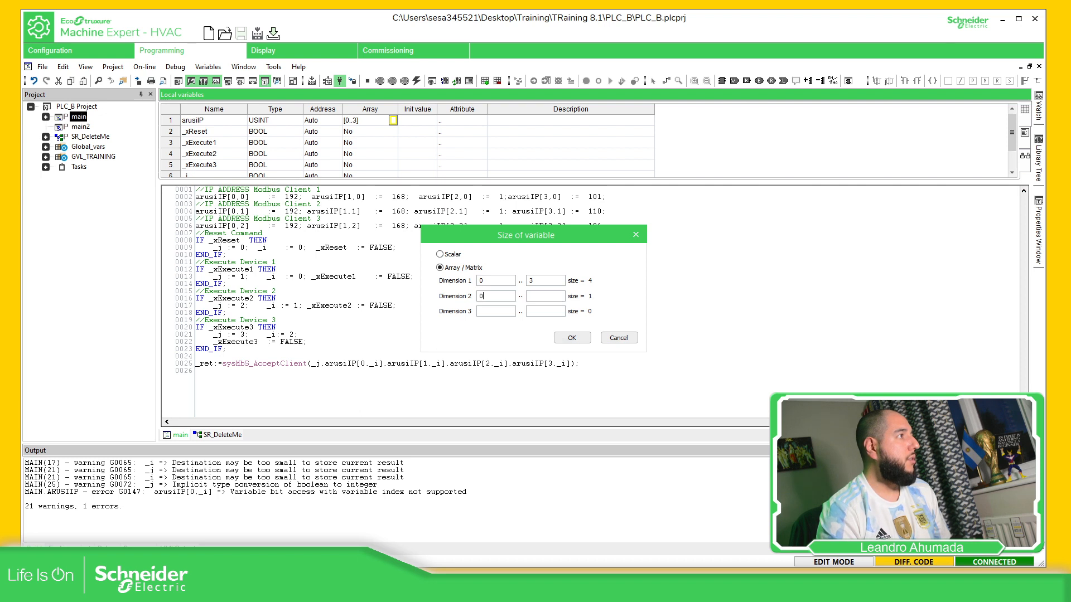
type("3")
key("BackSpace")
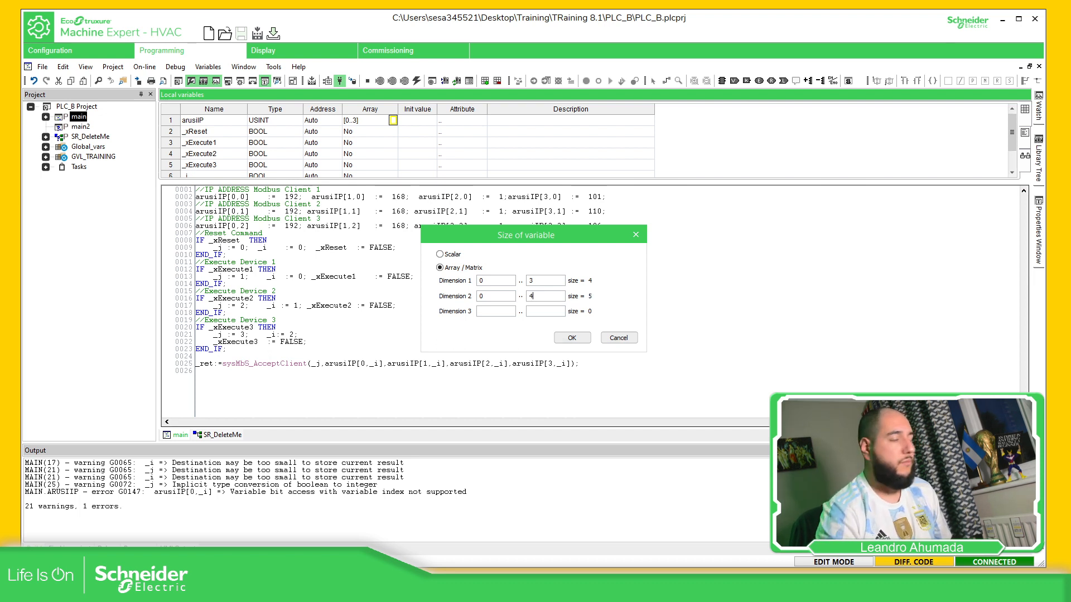
left_click(574, 339)
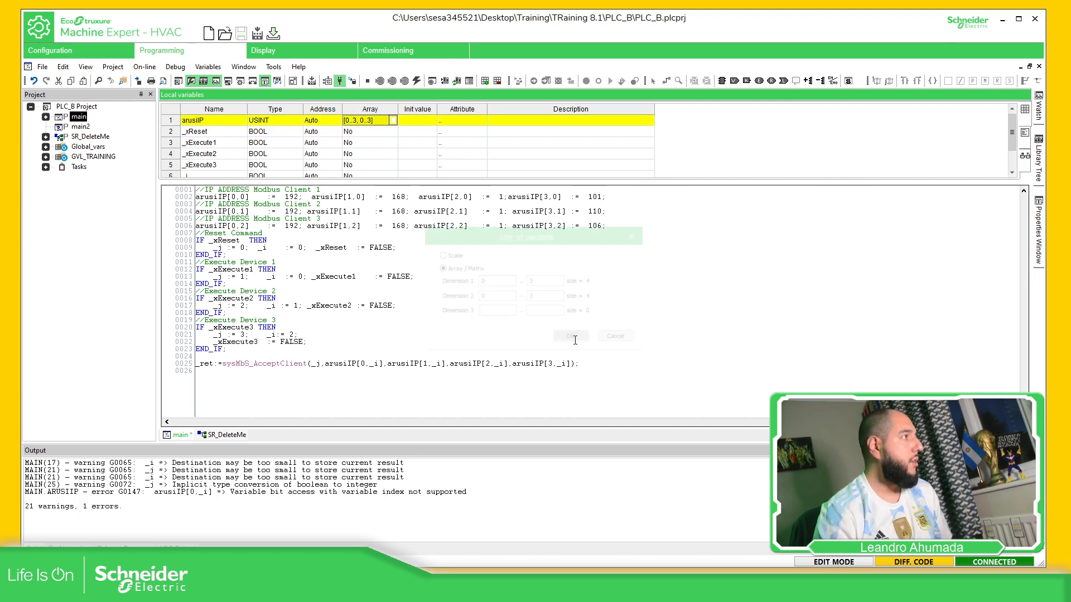
Start the code download, agree to compile the project, and decline the cold restart
left_click(353, 82)
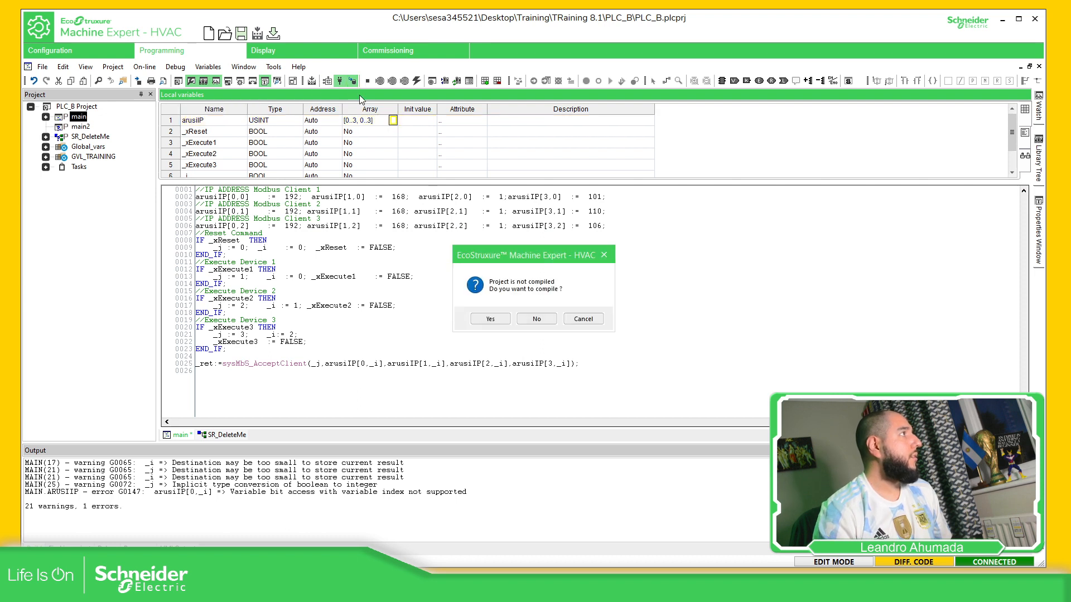
left_click(499, 320)
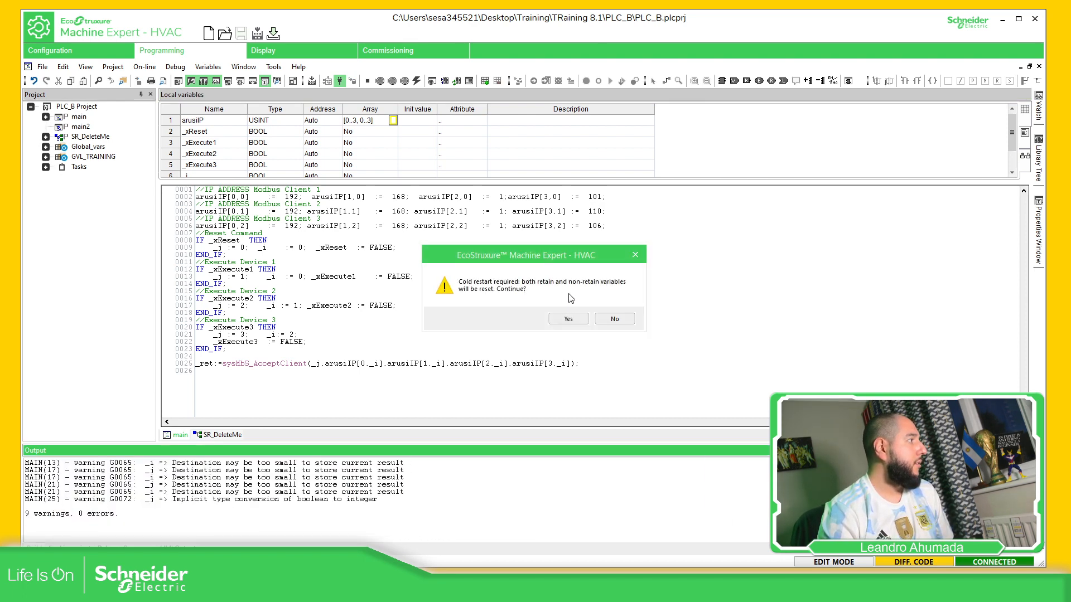
left_click(614, 319)
Change the data type of the local variables _j and _i to INT
scroll(275, 173, "down", 2)
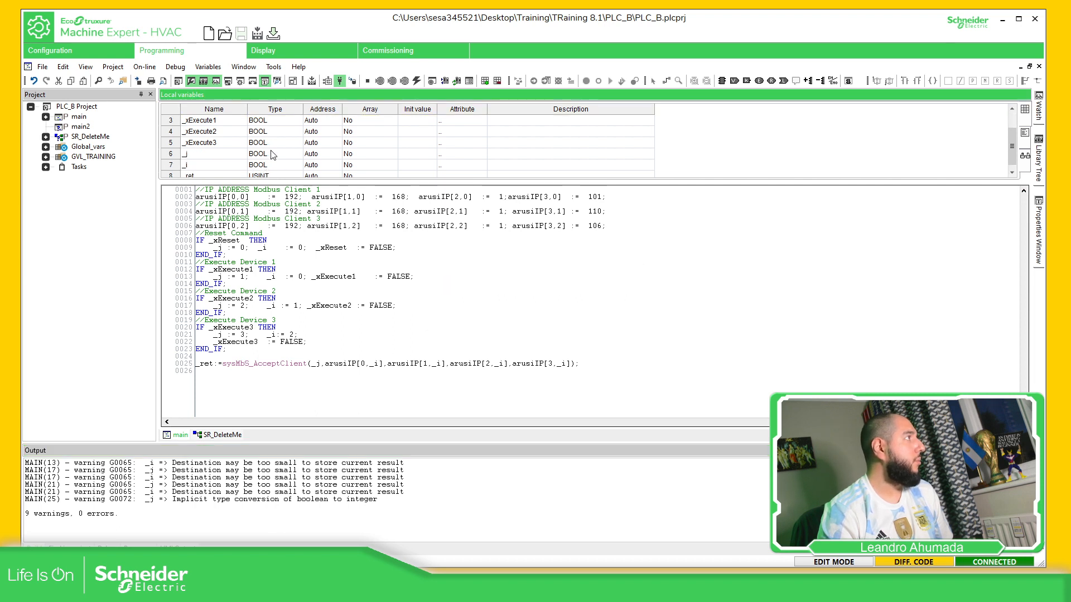
double_click(272, 152)
type("INT")
key("Return")
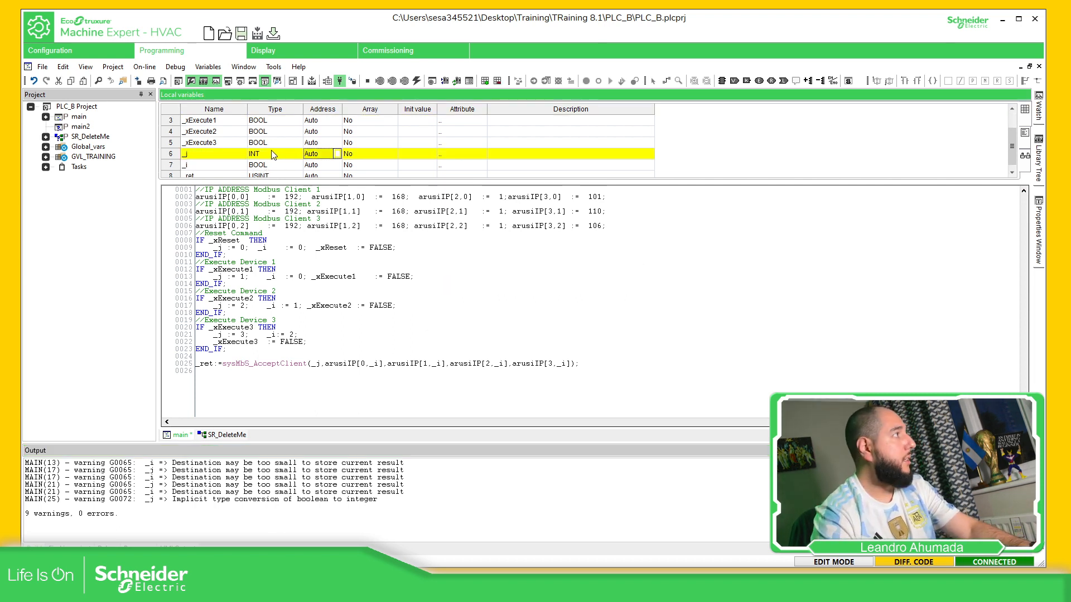
double_click(276, 165)
type("INT")
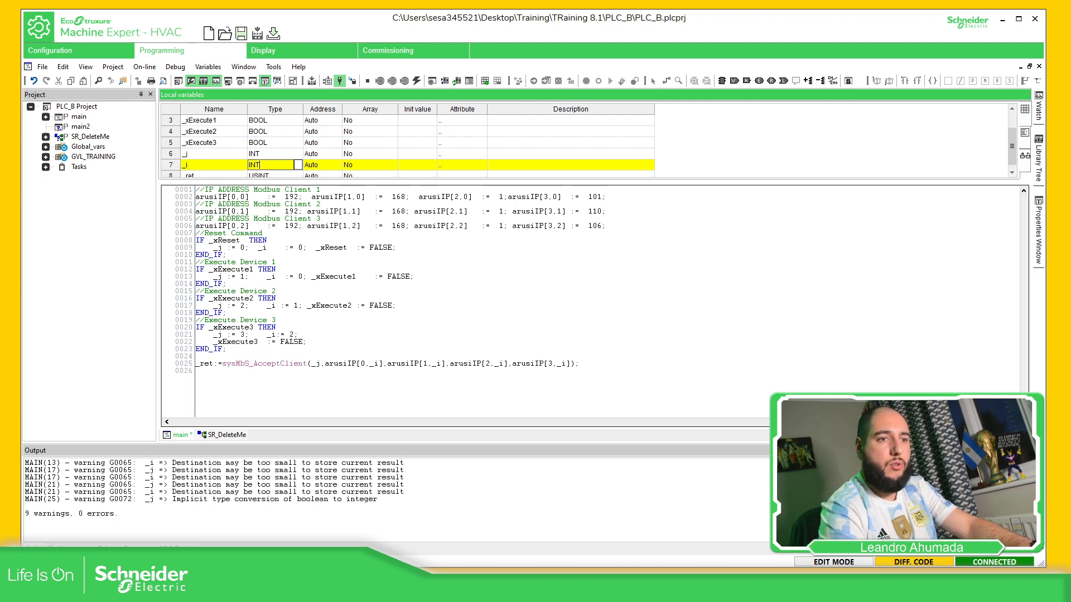
key("Tab")
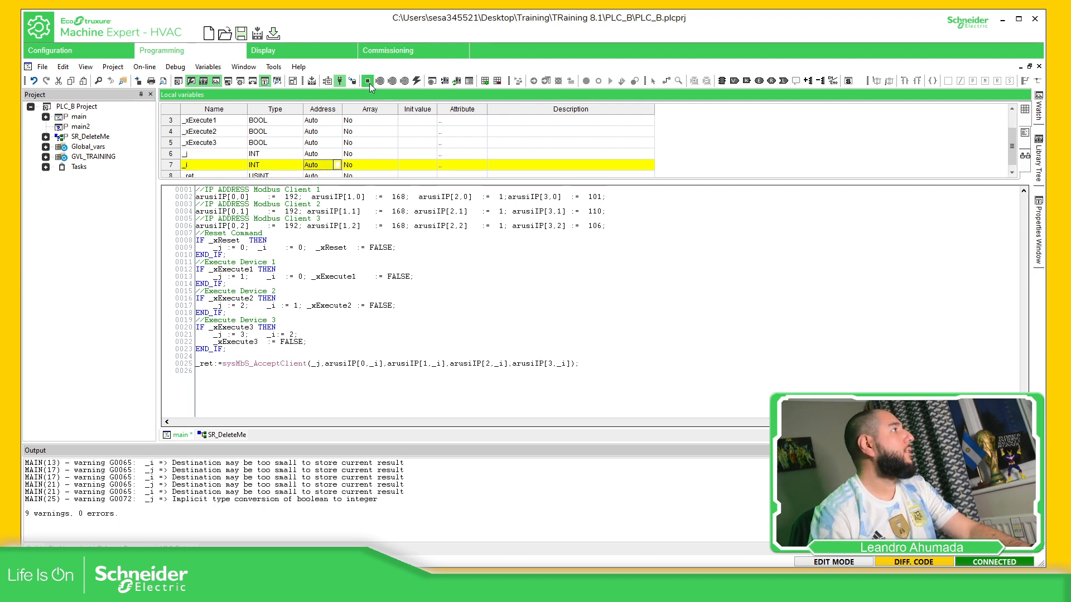
Compile and download the project to the controller, accept the cold restart, and enter debug mode
left_click(353, 81)
left_click(498, 319)
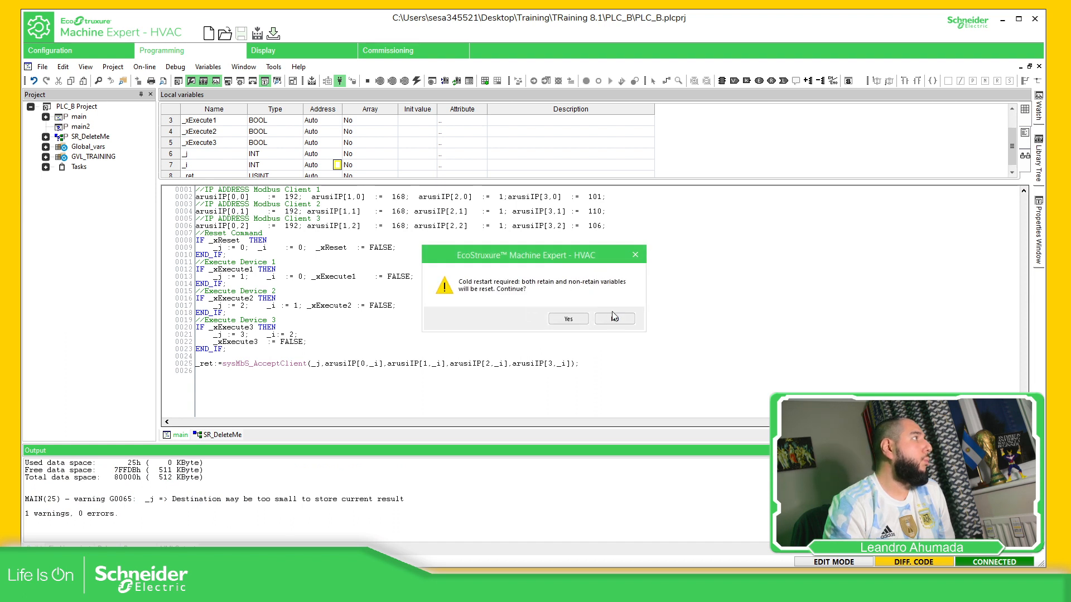
left_click(569, 323)
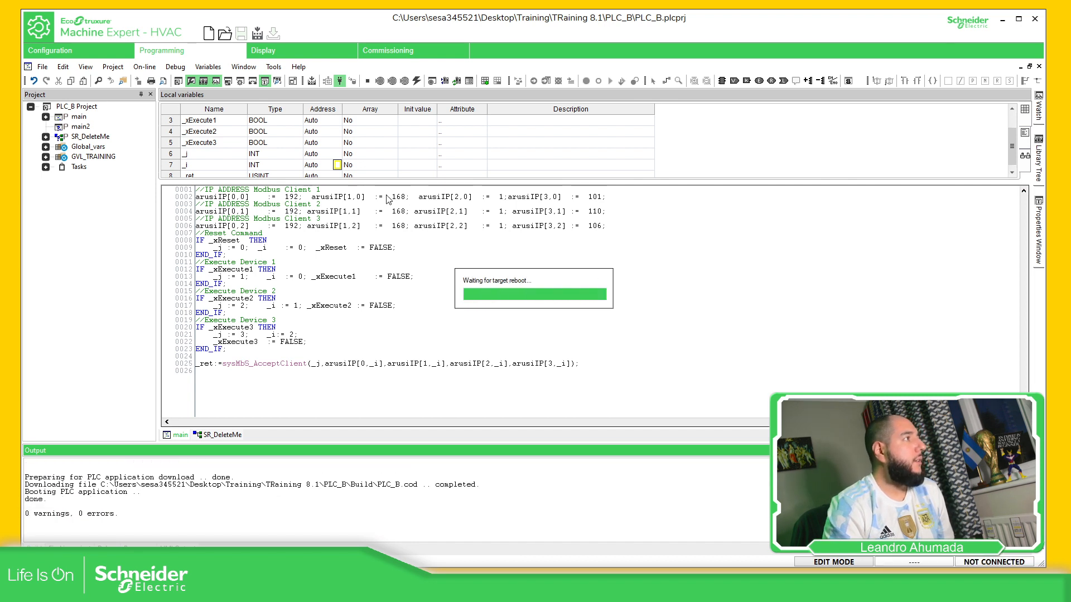
left_click(517, 83)
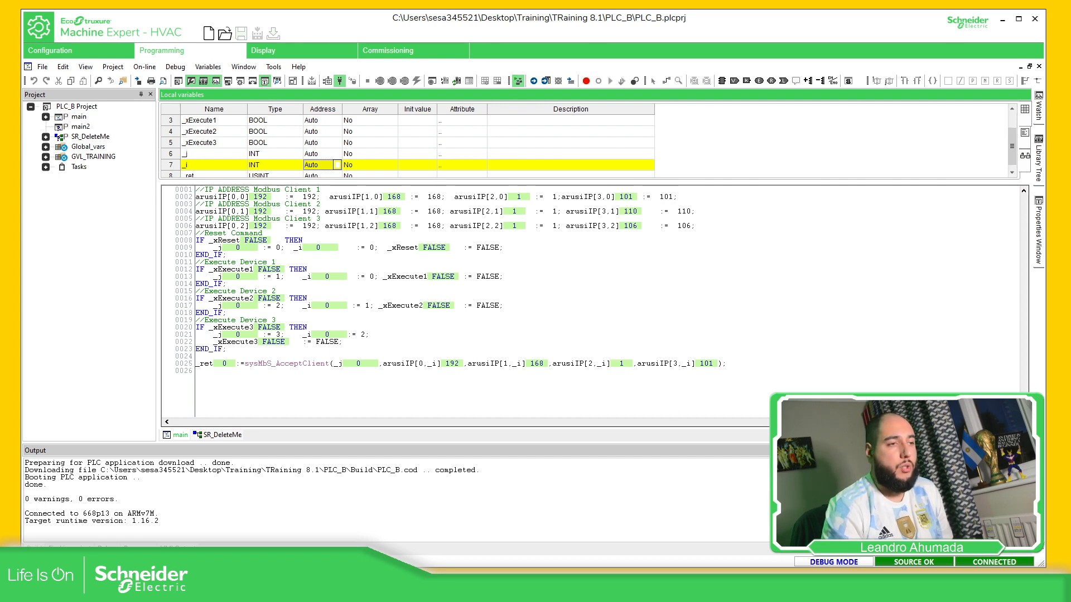
Switch to Command Prompt and start a continuous ping of 192.168.1.172 with the -t option
key("alt+Tab")
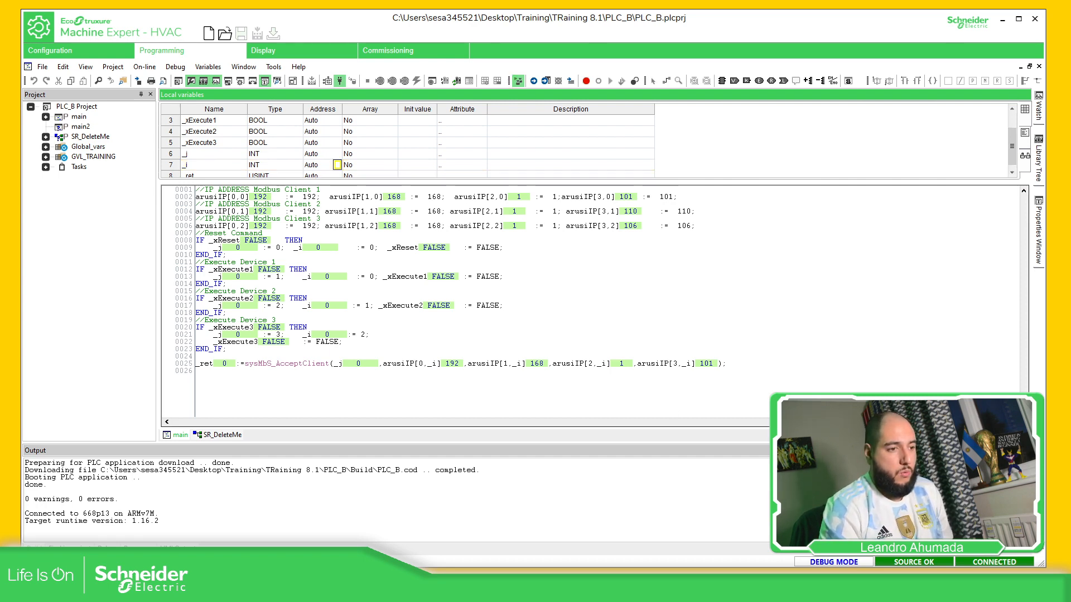
type("pi")
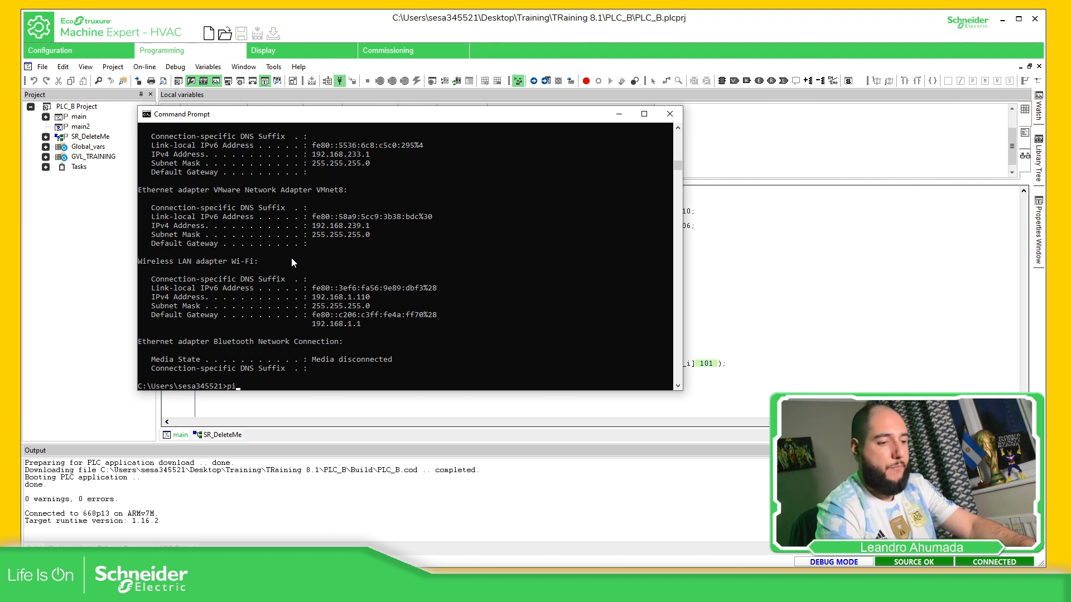
type("ng 192.16")
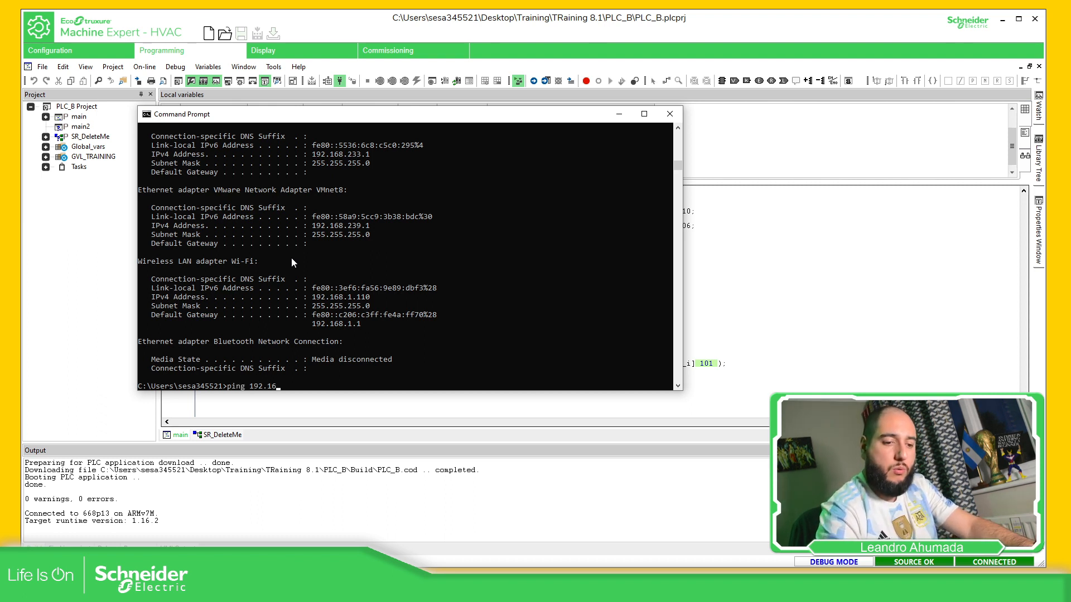
type("8.1.172")
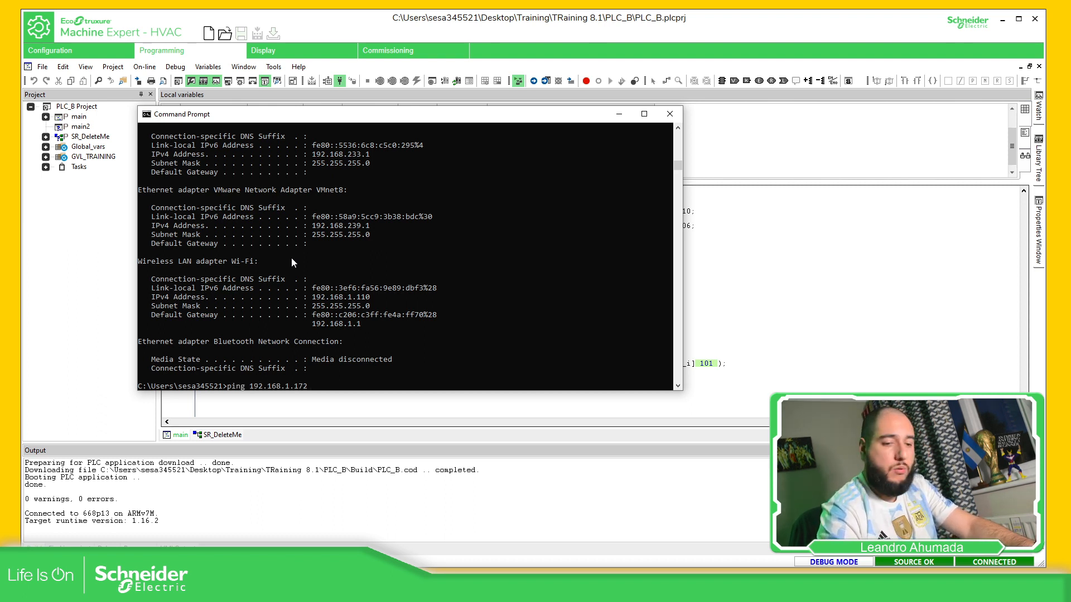
type(" -t")
key("Return")
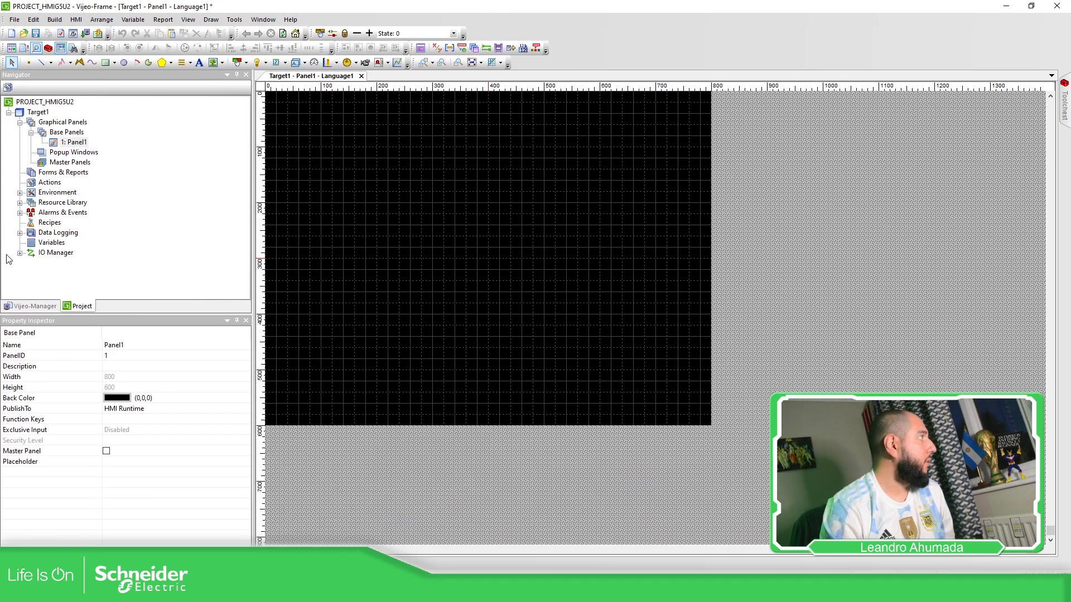
Review the equipment configuration of ModbusEquipment01 under ModbusTCPIP01 and close it without changes
left_click(28, 255)
left_click(31, 263)
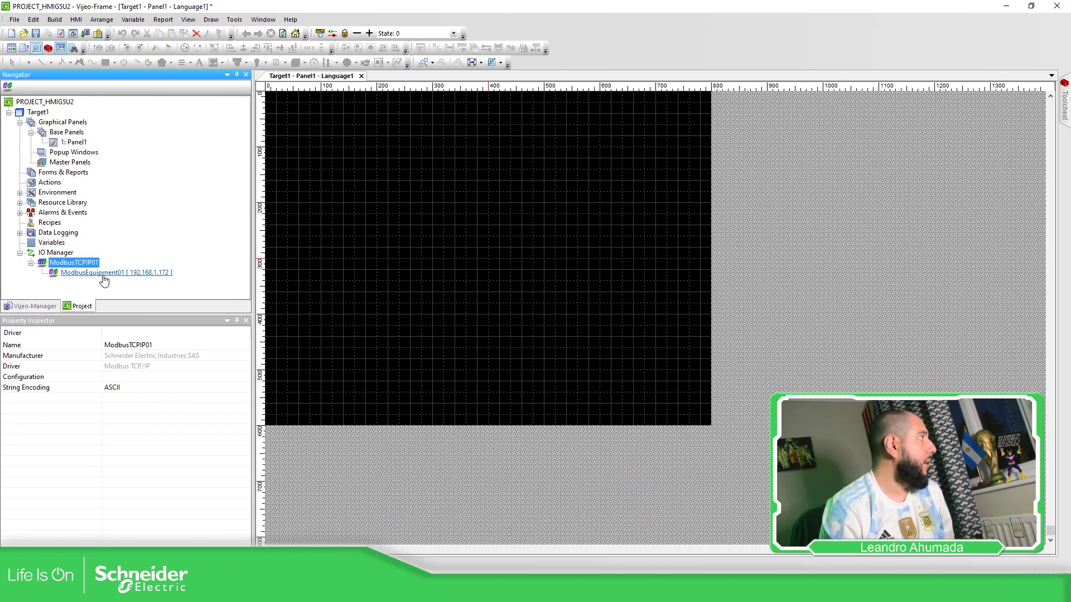
double_click(83, 274)
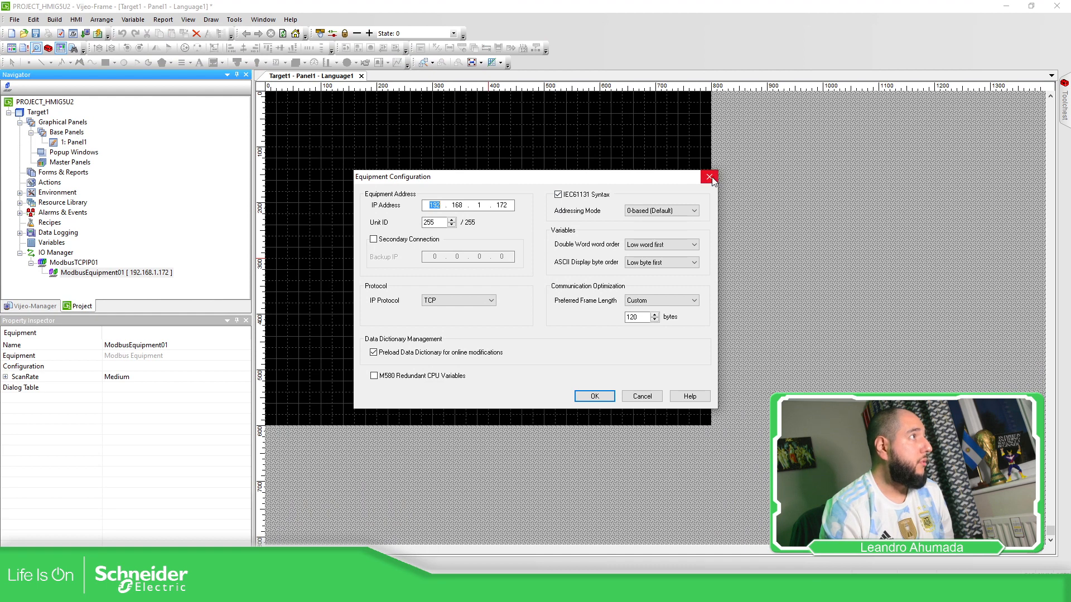
left_click(709, 177)
Open the HMI project's variable editor and create an INT variable named iTemp
double_click(51, 243)
right_click(44, 243)
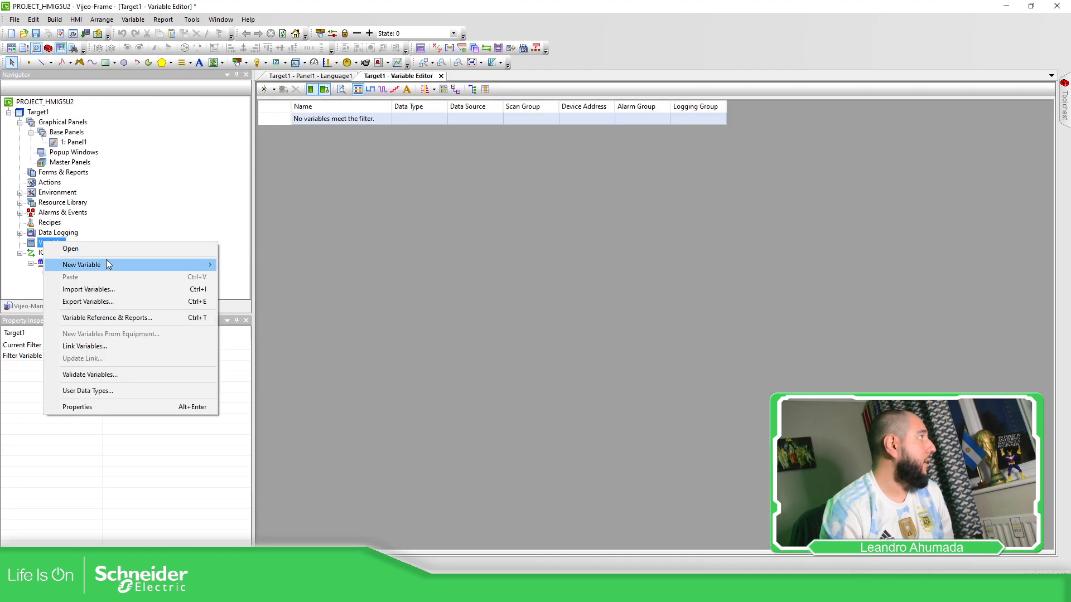
left_click(319, 182)
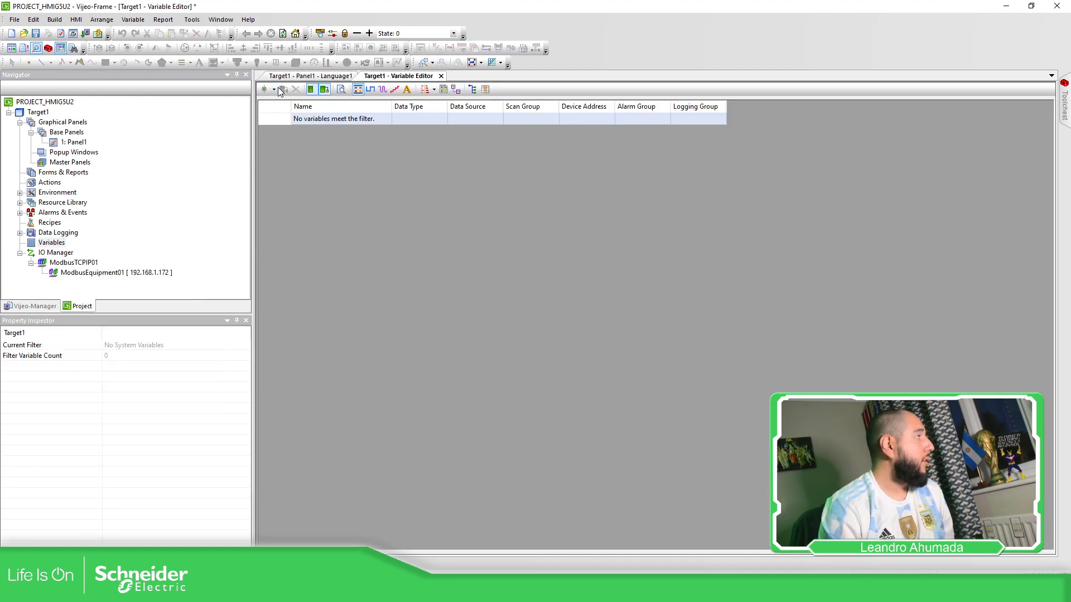
left_click(274, 89)
left_click(288, 126)
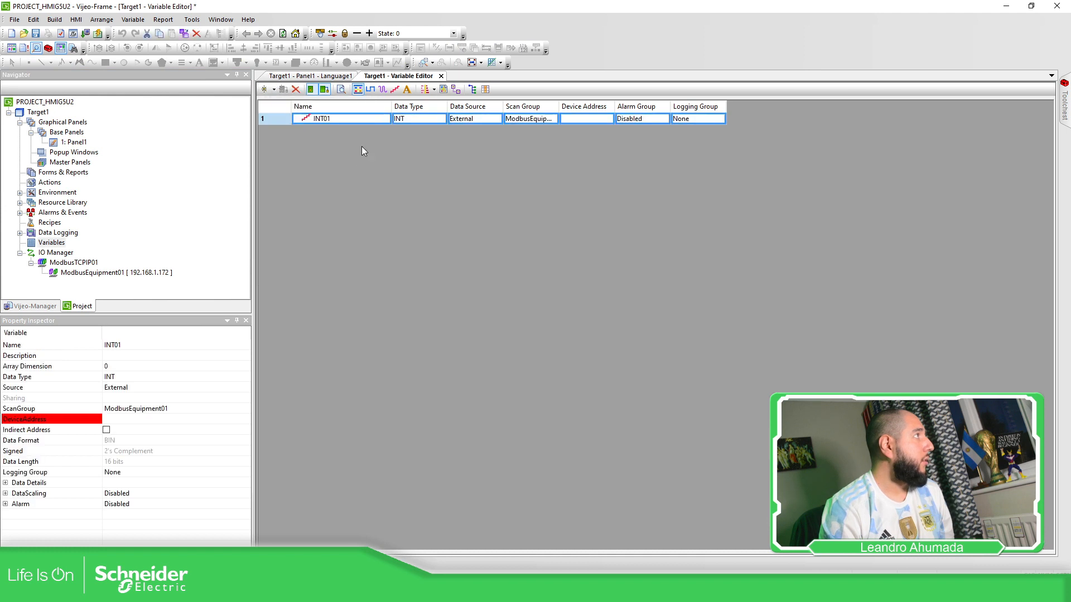
left_click(336, 118)
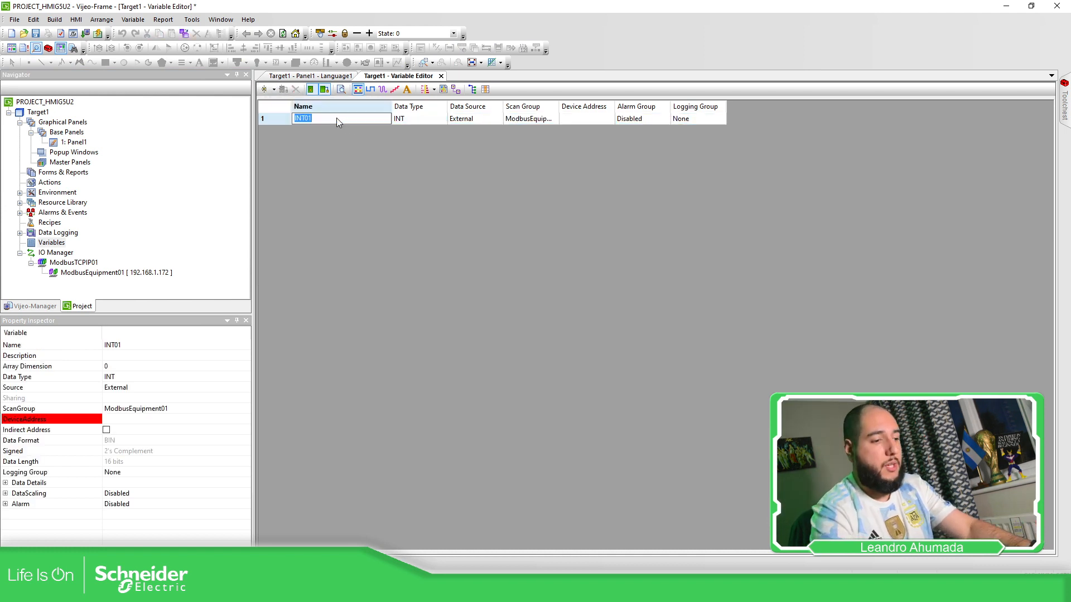
type("iTemp")
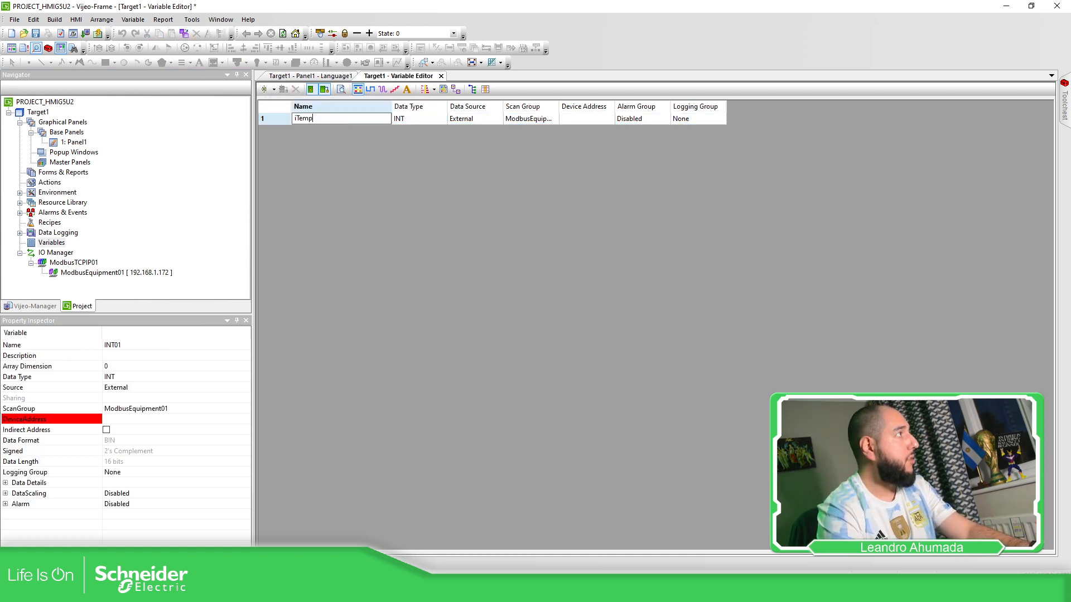
key("Return")
Assign iTemp the Modbus device address %MW833
left_click(583, 119)
left_click(610, 118)
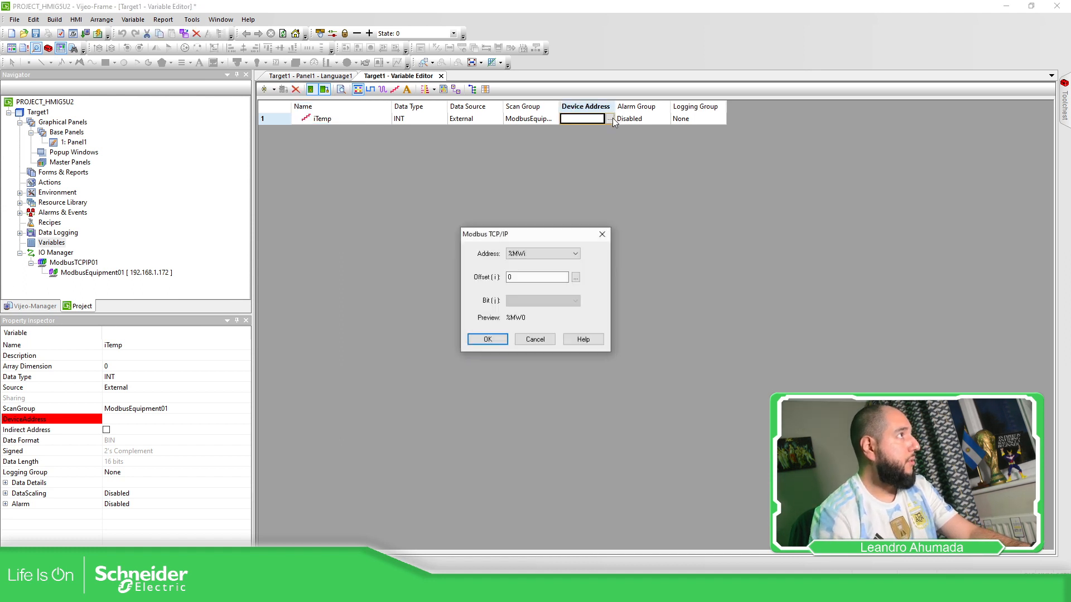
key("Tab")
type("833")
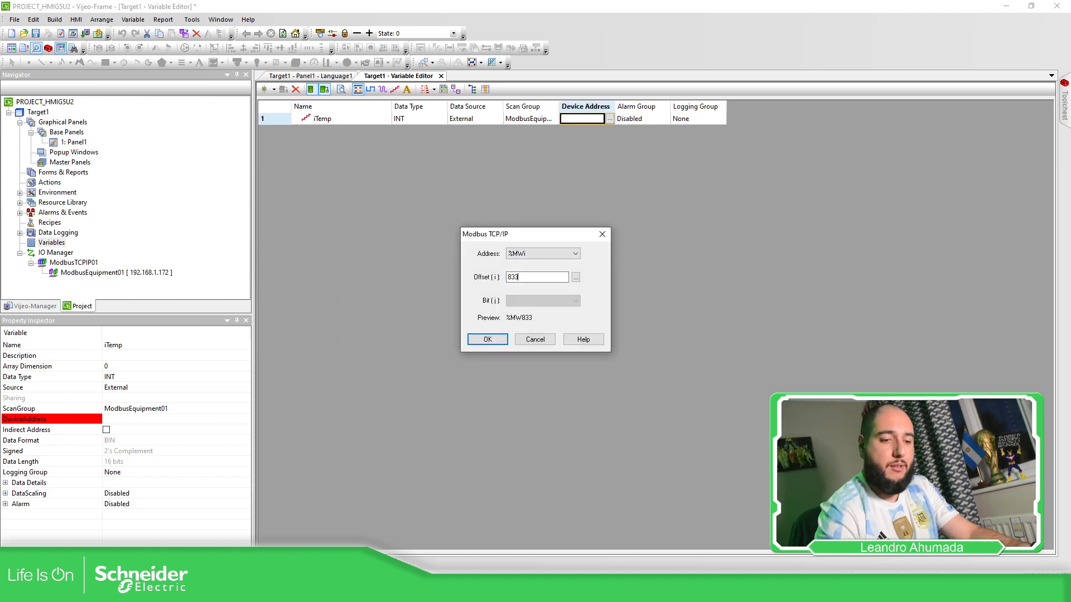
left_click(486, 339)
Draw a numeric display about 180 by 80 pixels in the upper-left area of Panel1
double_click(74, 142)
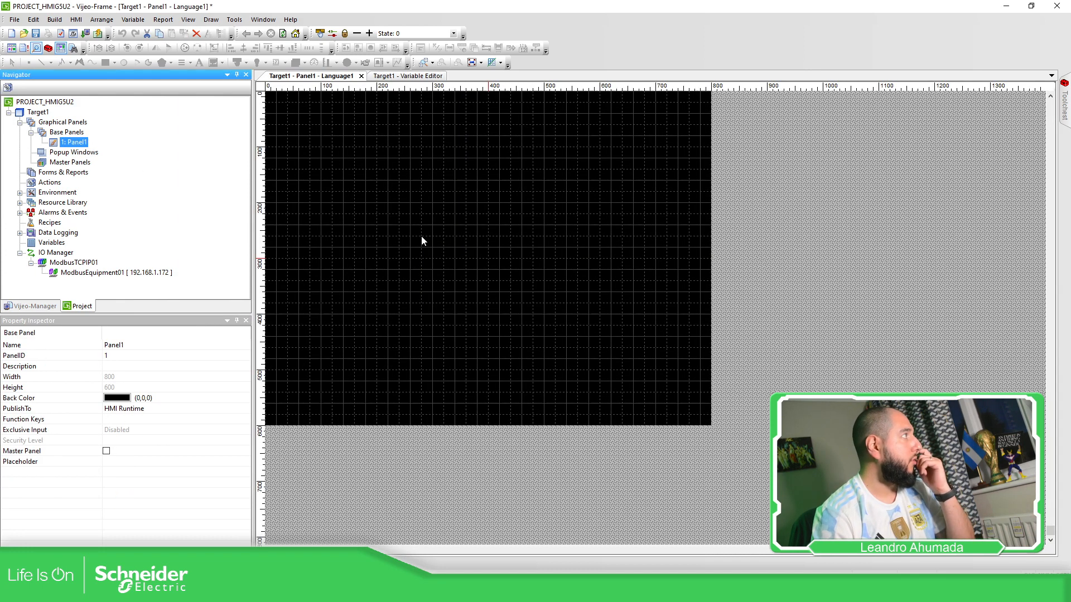
left_click(286, 63)
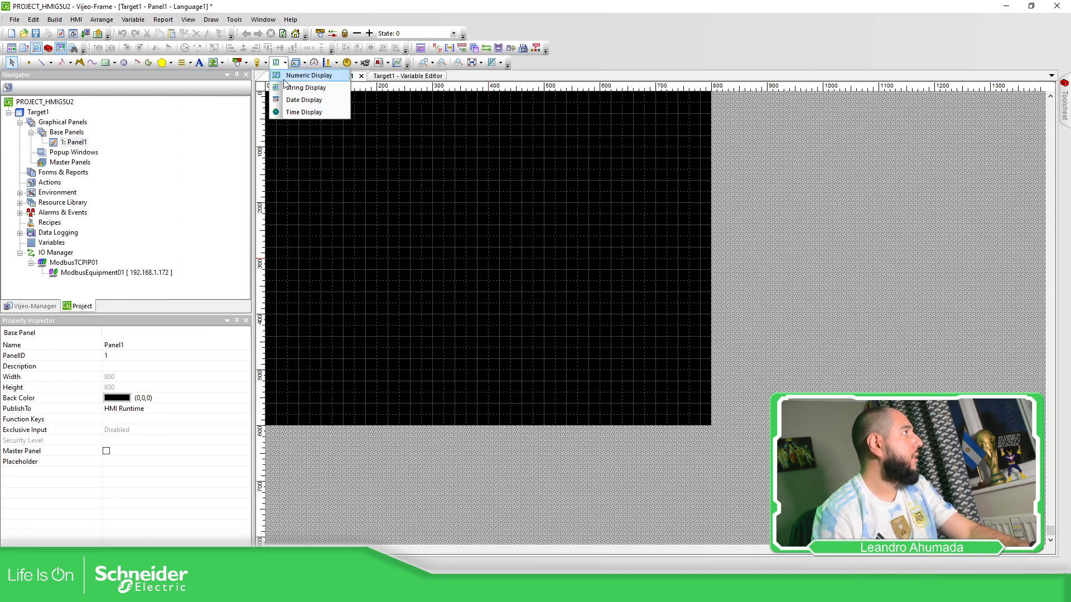
left_click(301, 75)
left_click_drag(333, 137, 432, 179)
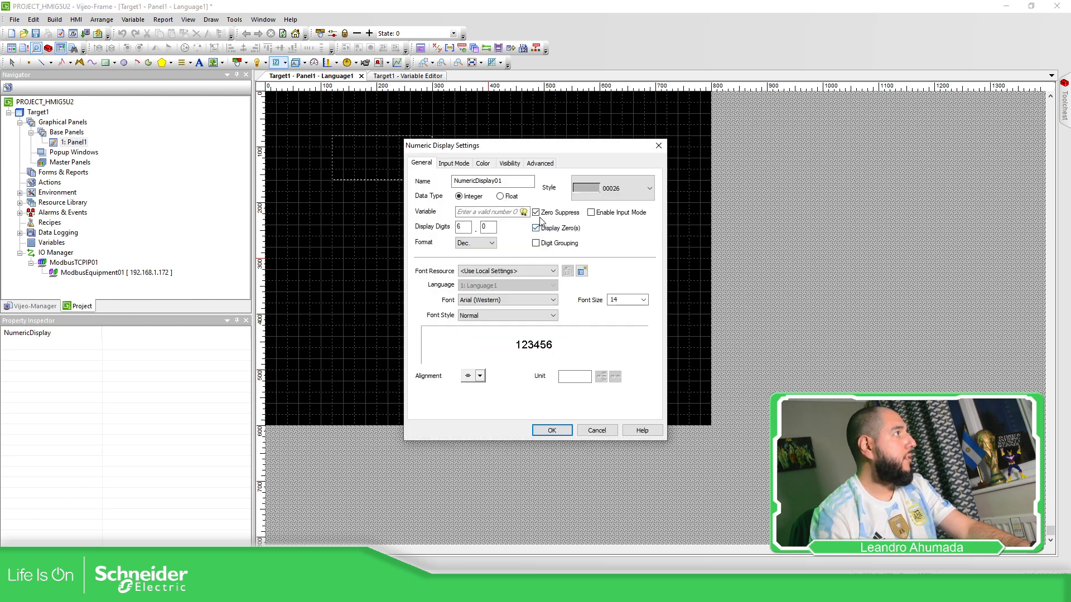
Set the numeric display's font size to 36 and unit to °C, and link it to the iTemp variable
left_click(644, 300)
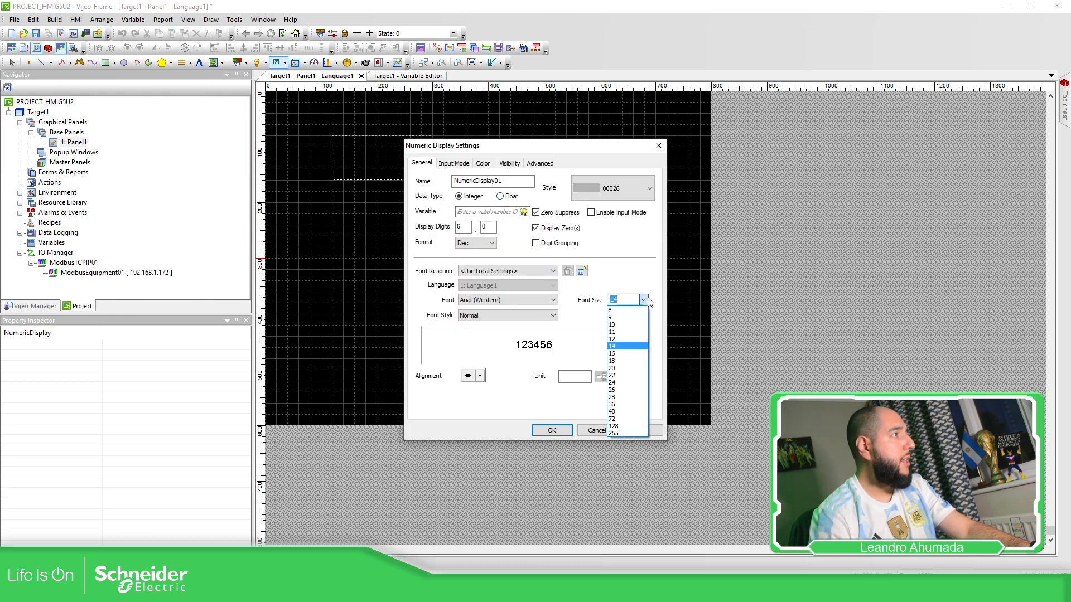
left_click(613, 405)
left_click(583, 373)
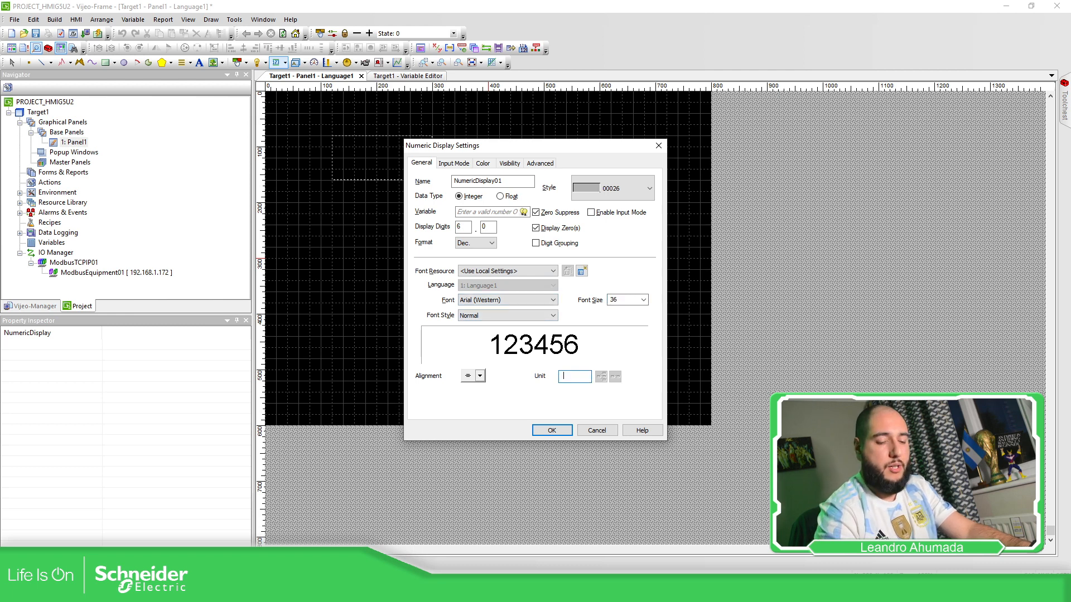
type("°C")
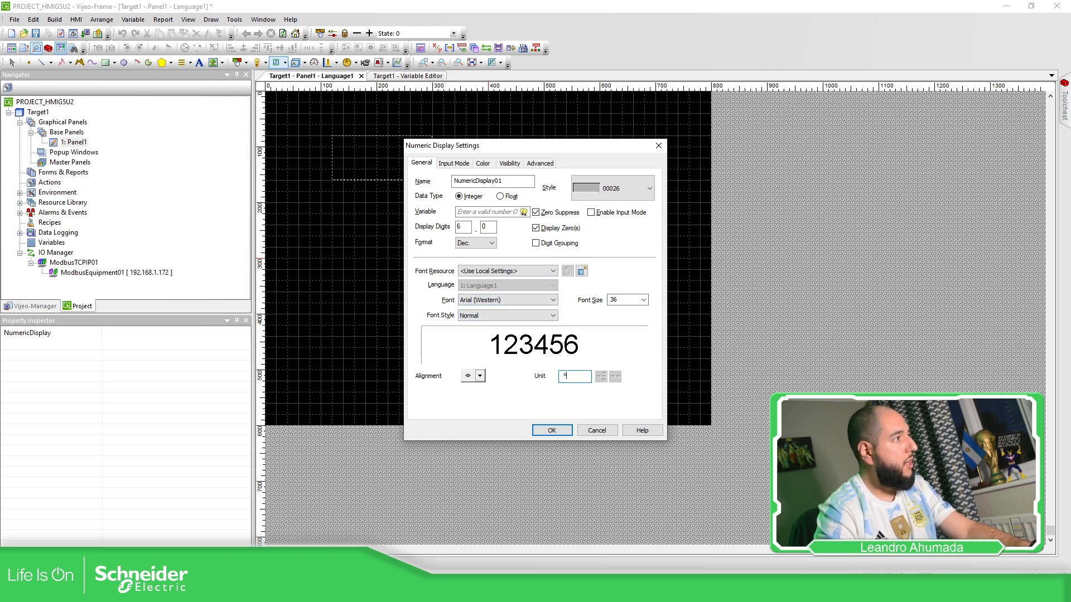
left_click(525, 213)
scroll(844, 343, "down", 5)
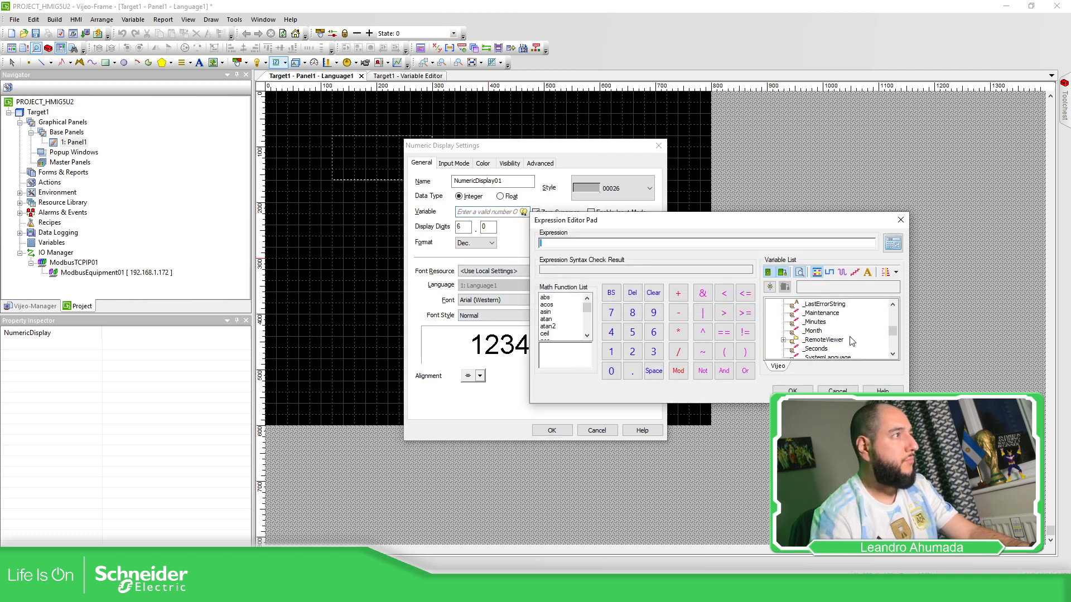
double_click(839, 348)
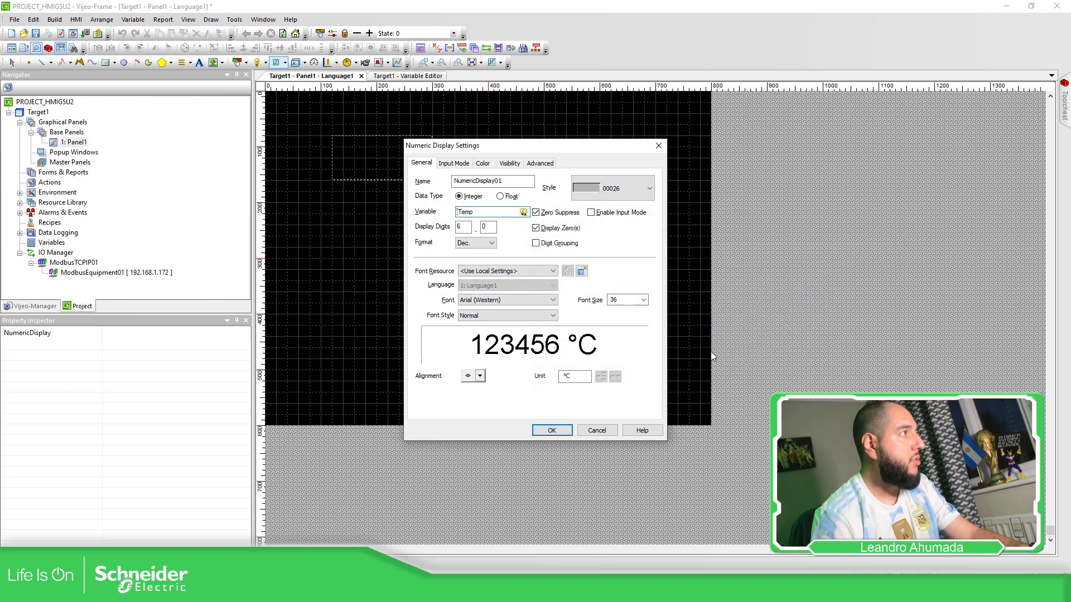
left_click(792, 390)
Set the numeric display's digits to 2 and 1 decimal, accept the settings, and start the runtime simulation
double_click(461, 227)
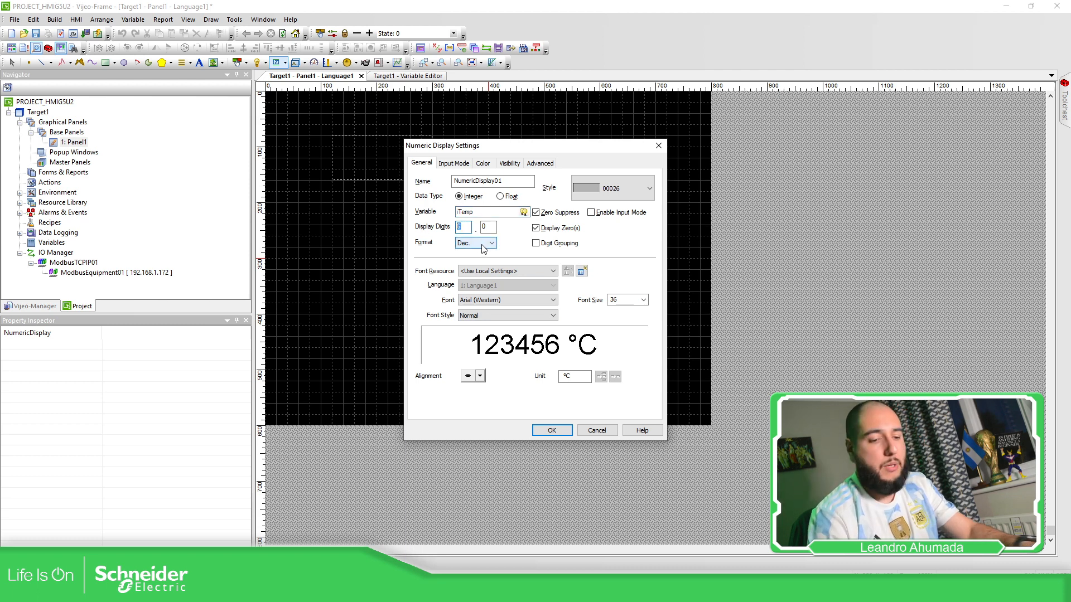
type("2")
double_click(488, 227)
type("1")
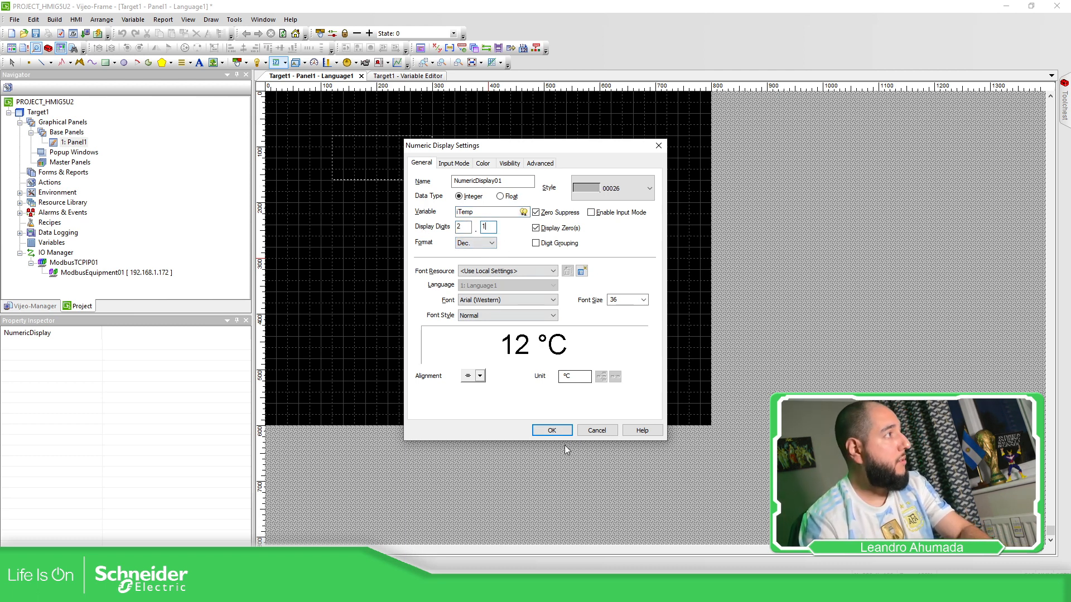
left_click(552, 431)
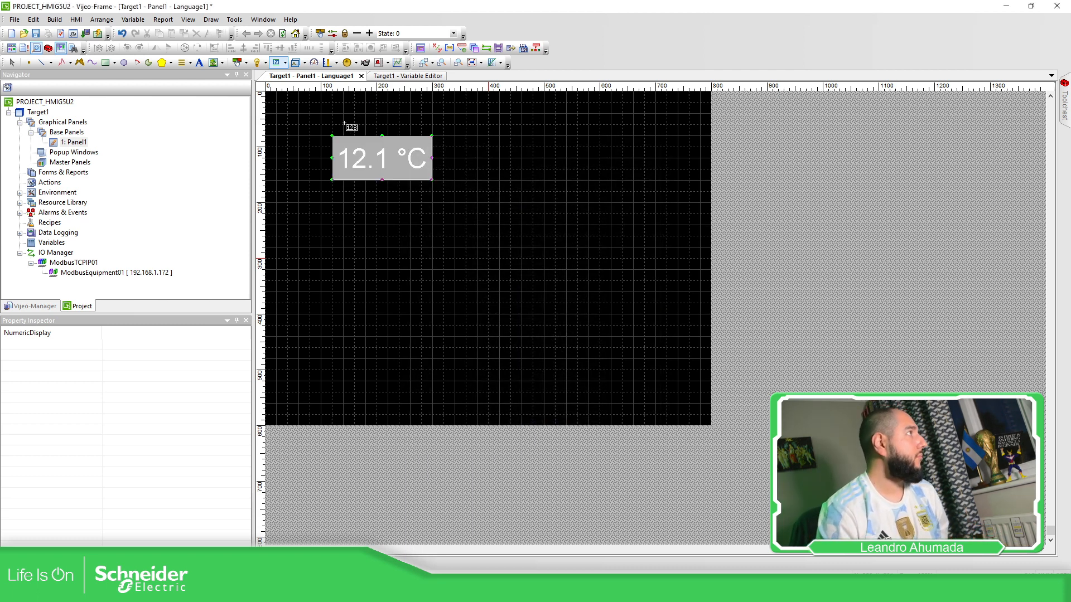
left_click(97, 33)
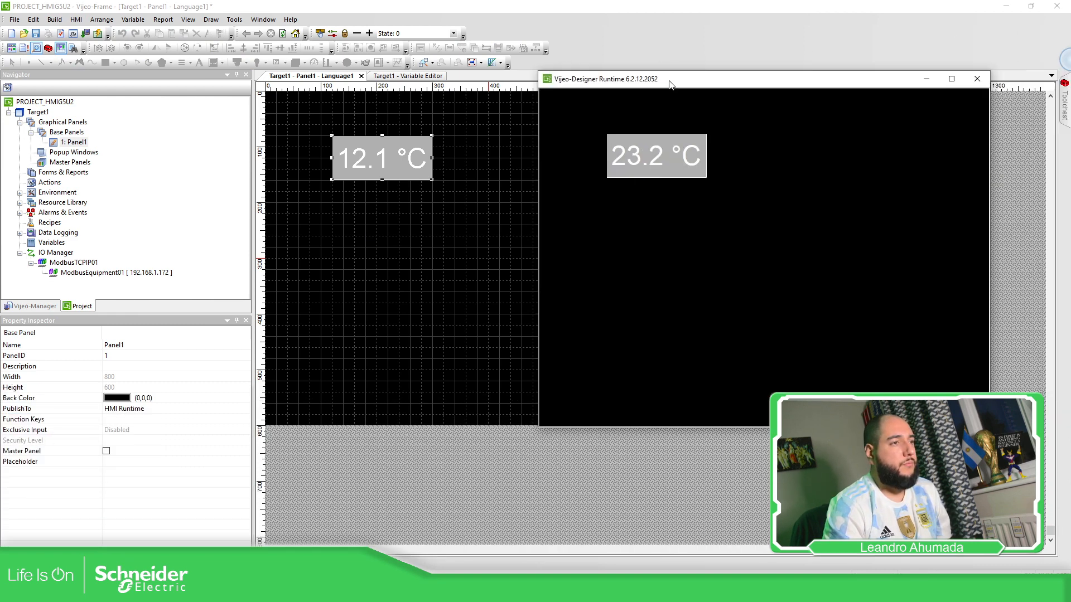
Switch to EcoStruxure Machine Expert - HVAC and force _xExecute1 to 1 in the main program
left_click_drag(665, 79, 311, 109)
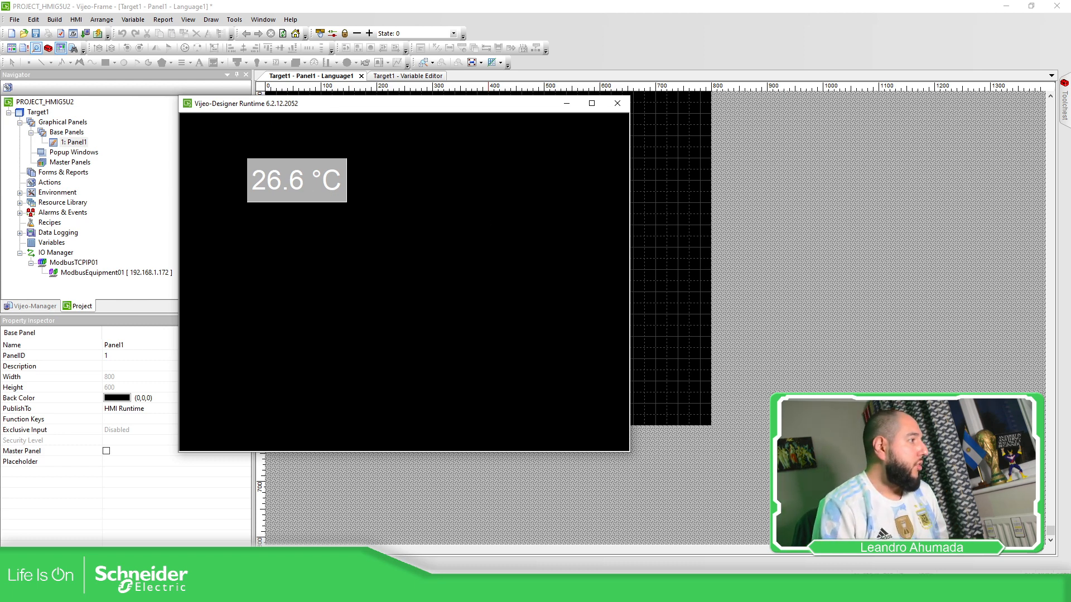
key("alt+Tab")
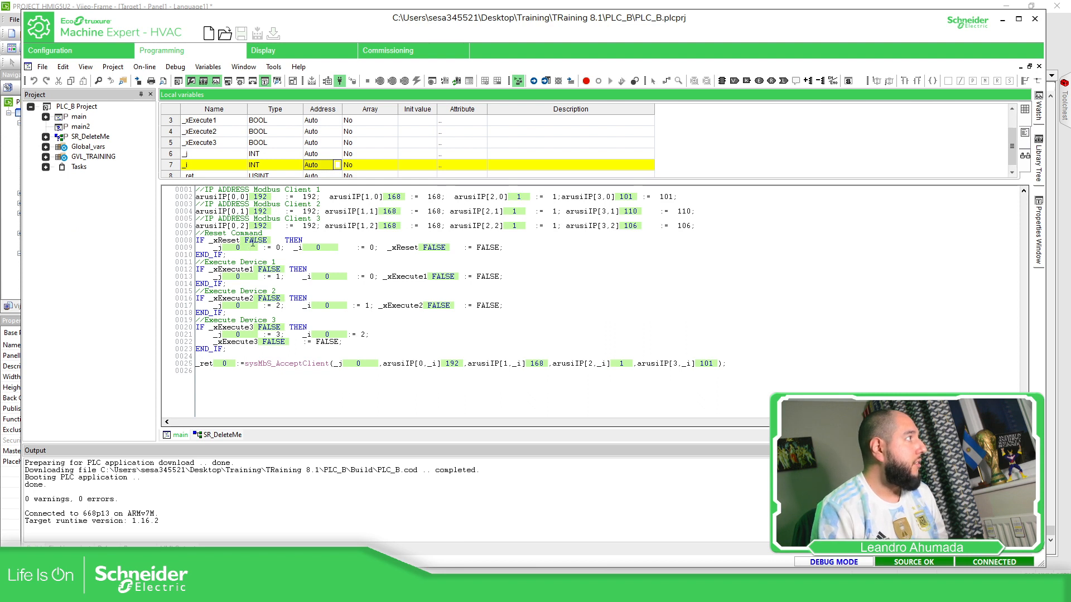
double_click(269, 270)
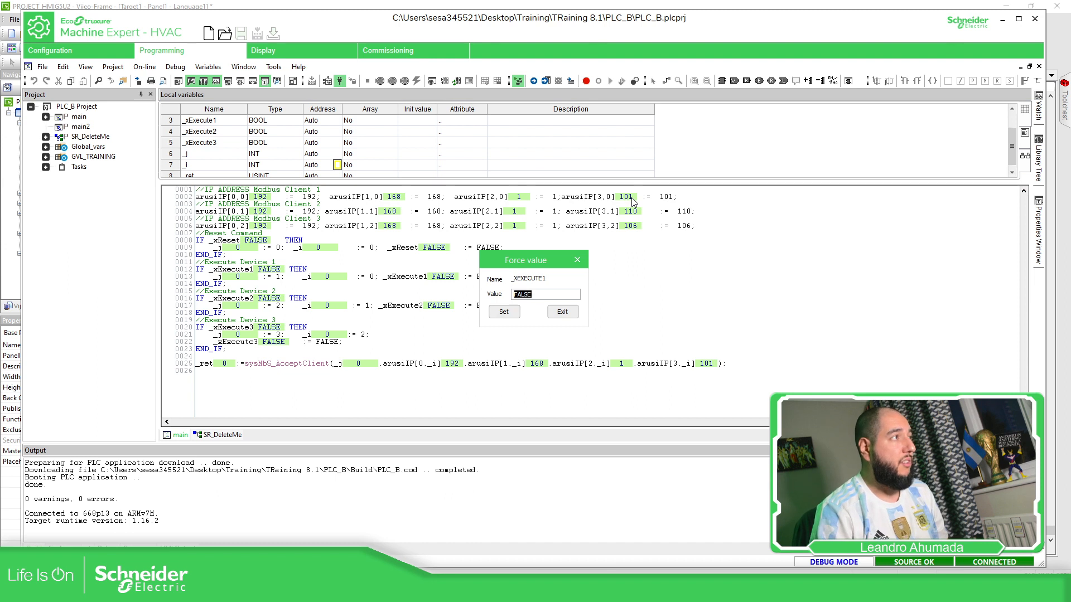
type("1")
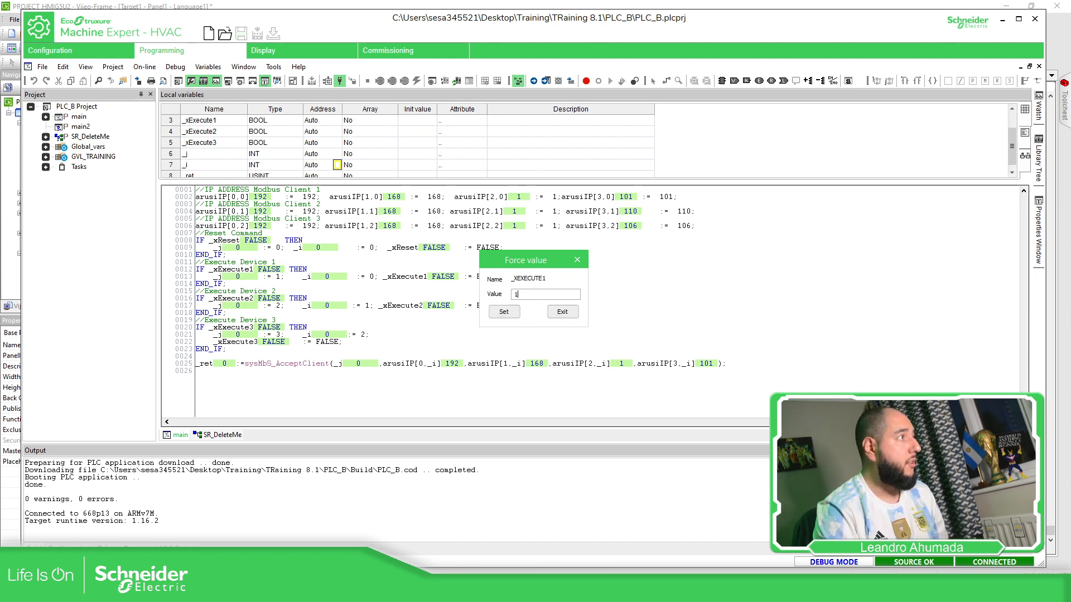
left_click(505, 313)
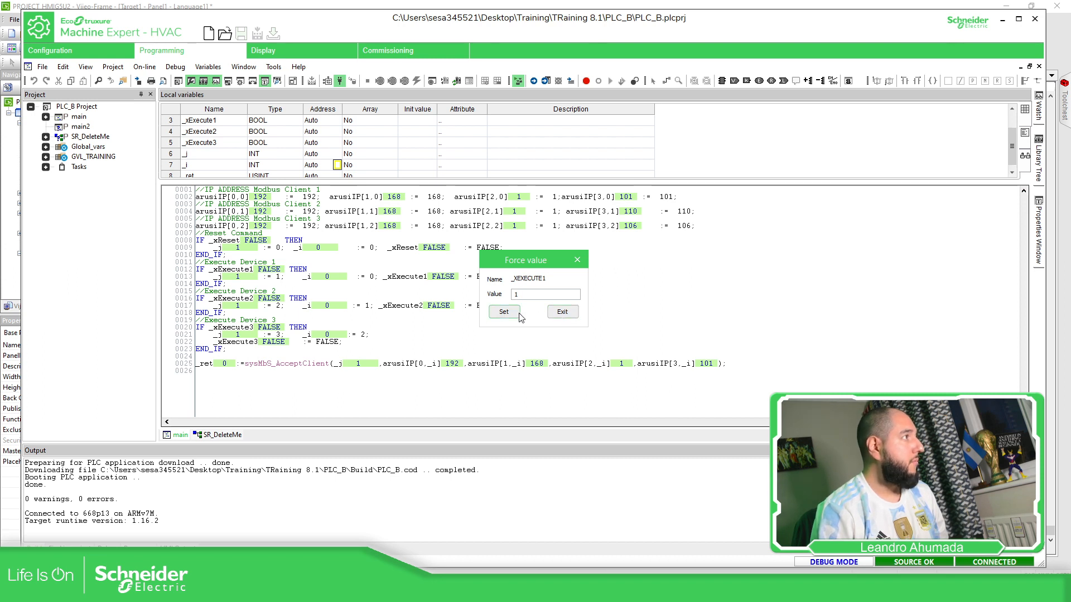
left_click(563, 311)
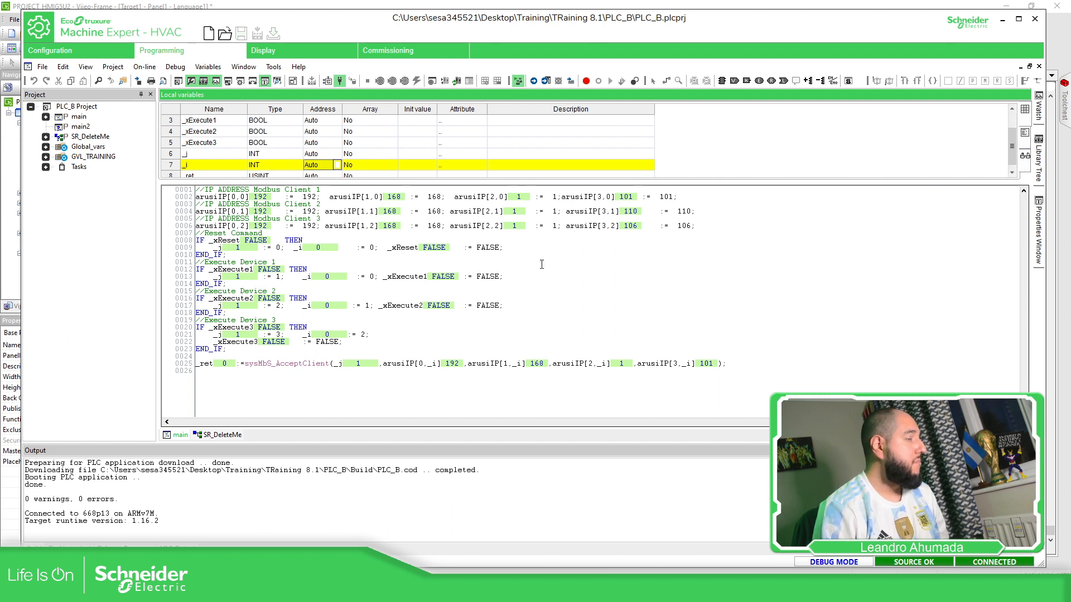
Disconnect from the PLC and try to reconnect over Modbus TCP, dismissing the messages and closing the PLC web page
left_click(340, 81)
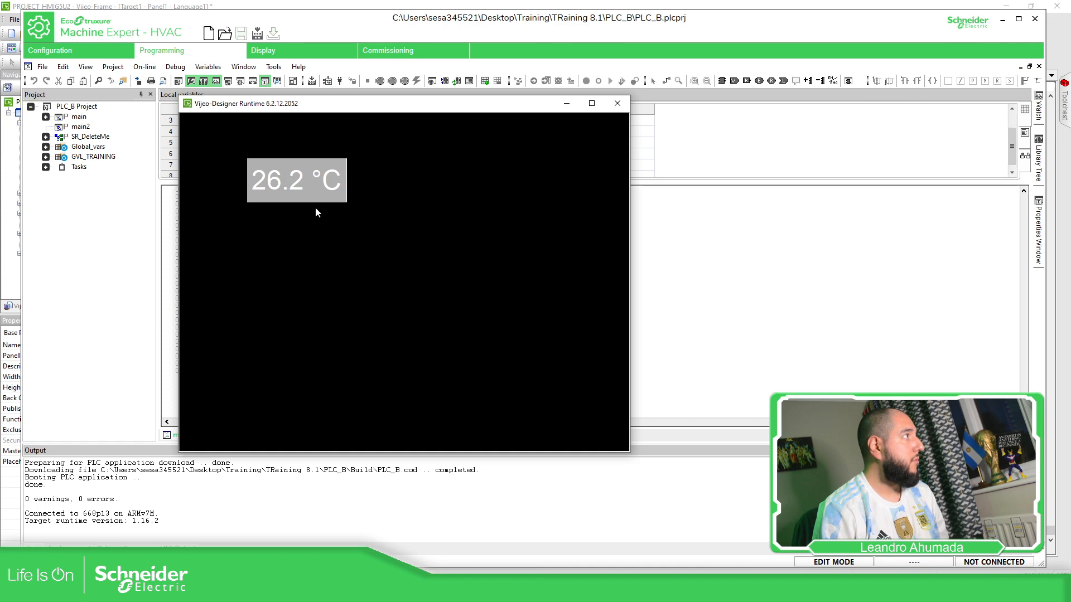
left_click(641, 166)
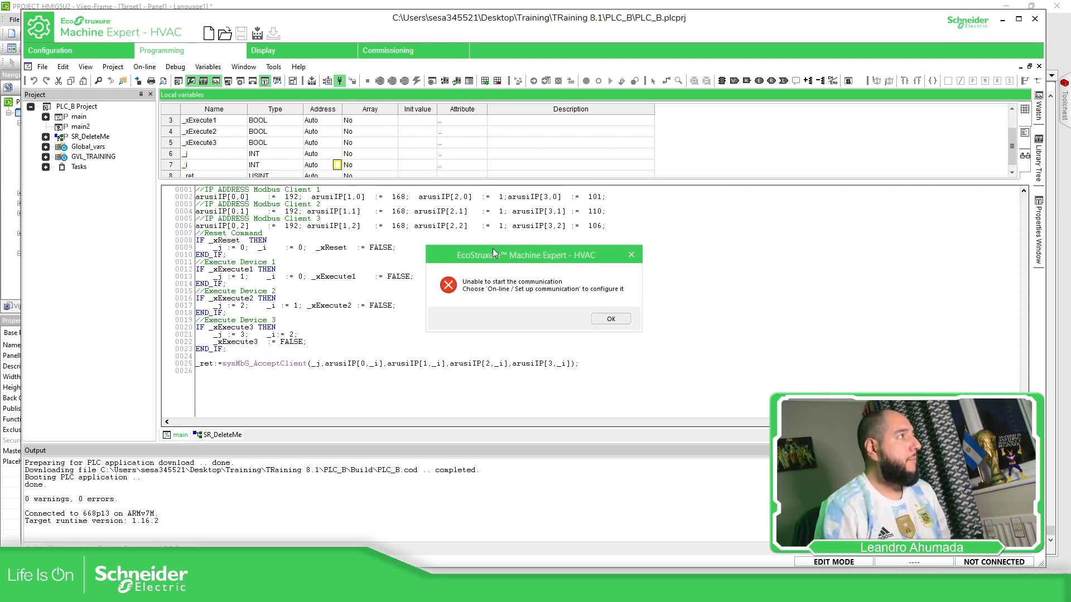
left_click(611, 320)
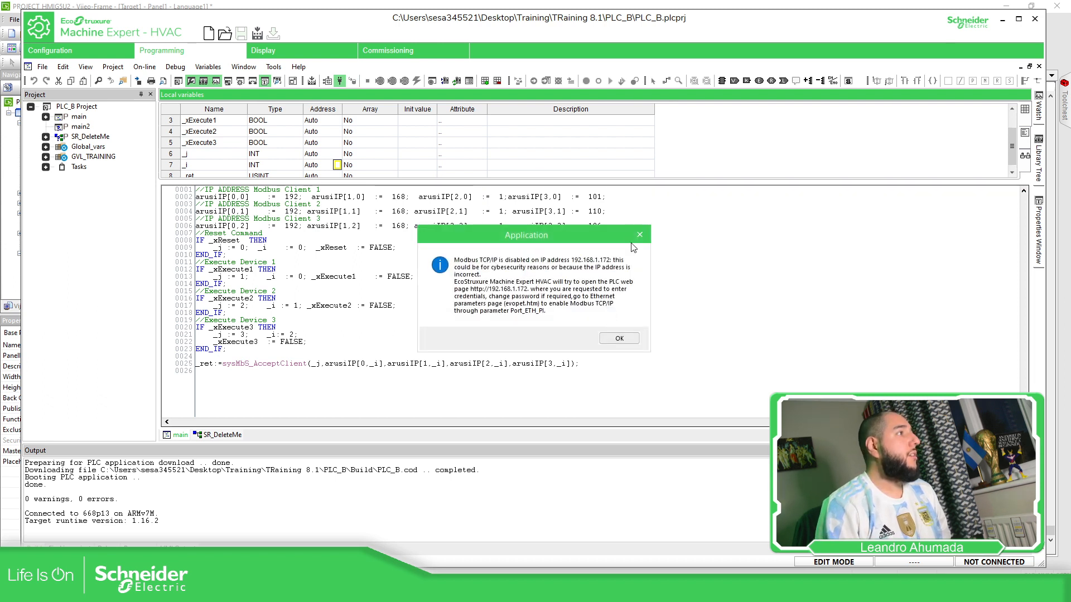
left_click(639, 235)
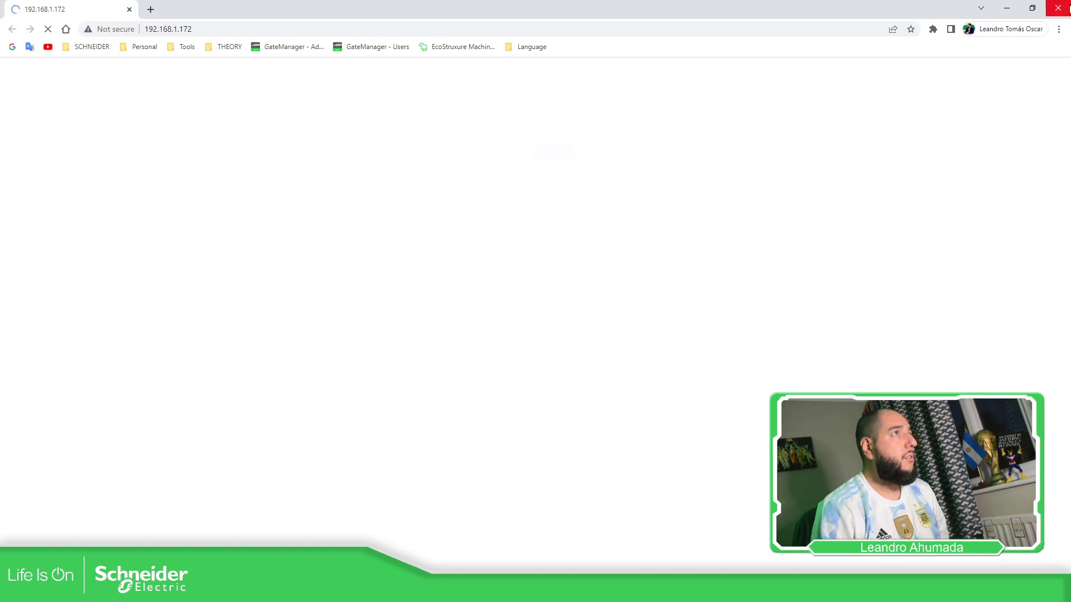
left_click(1067, 8)
Close the running HMI simulation, restart it from Vijeo-Designer to test PLC access, and close it again
left_click(365, 276)
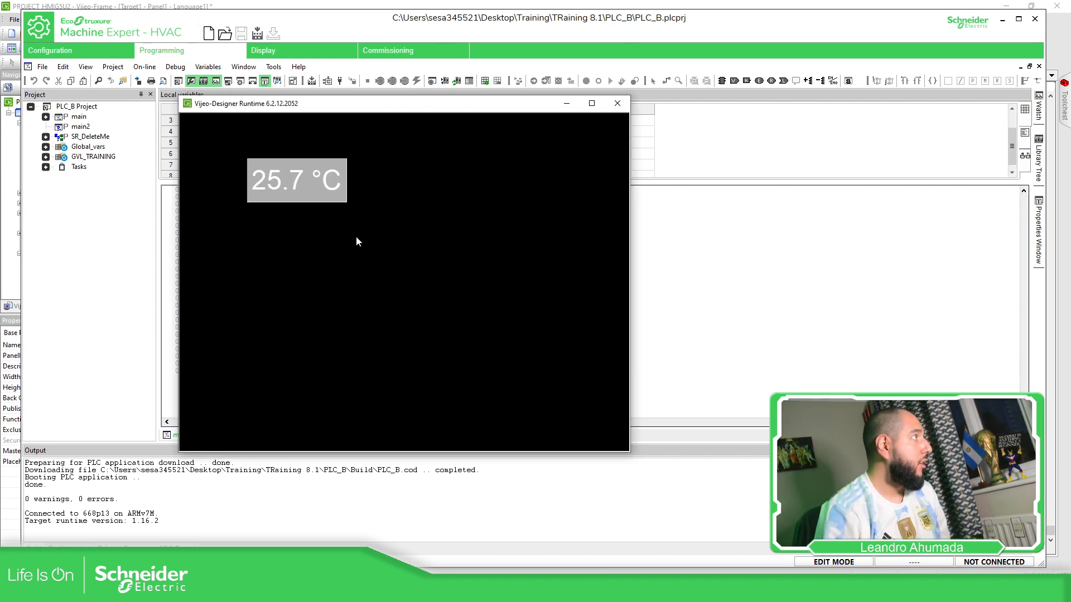
left_click(616, 103)
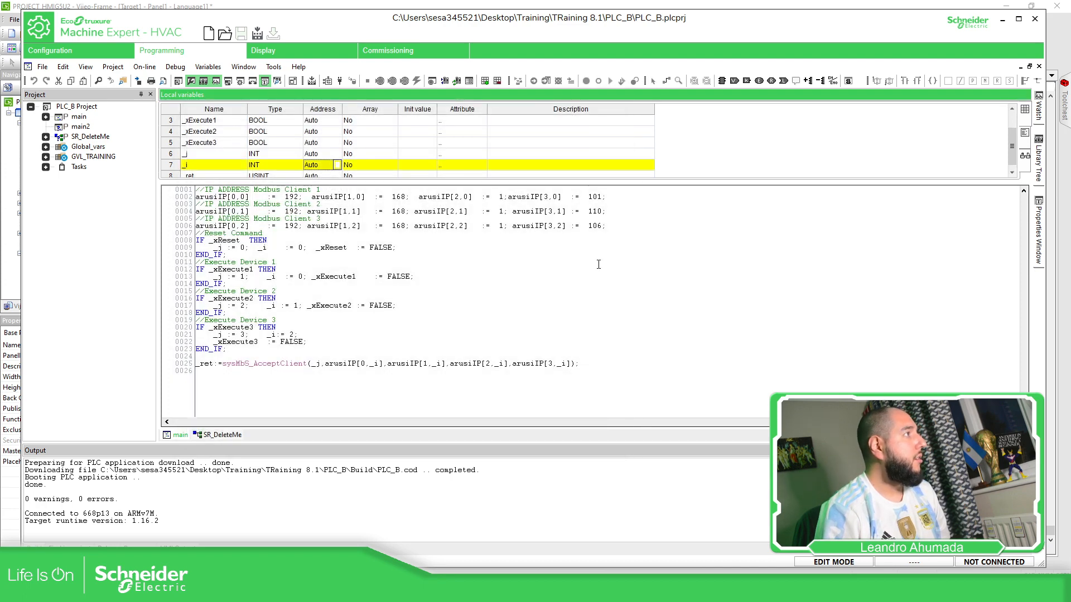
key("alt+Tab")
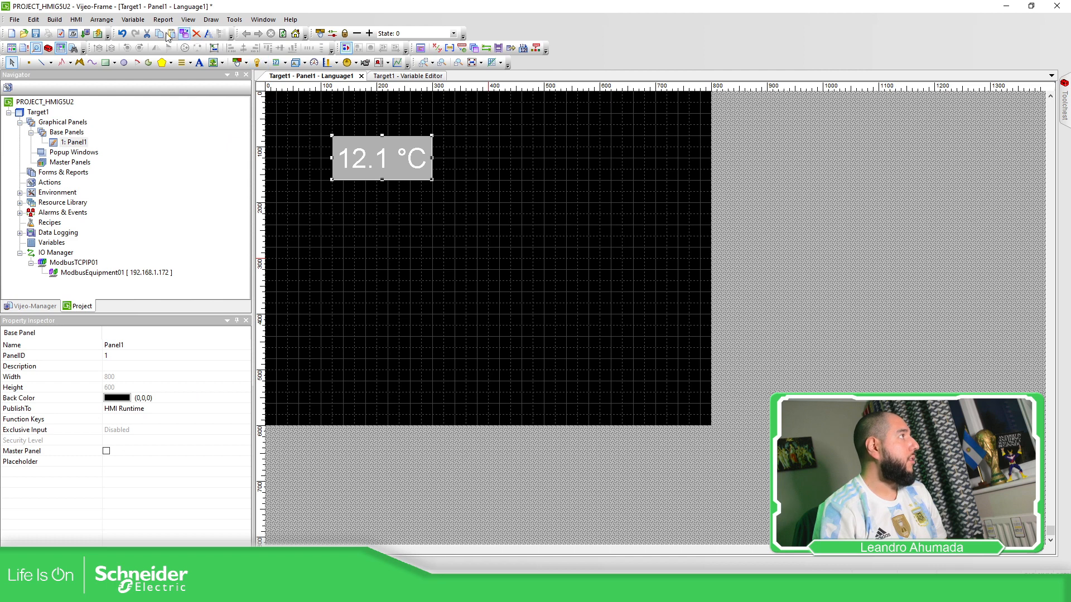
left_click(96, 34)
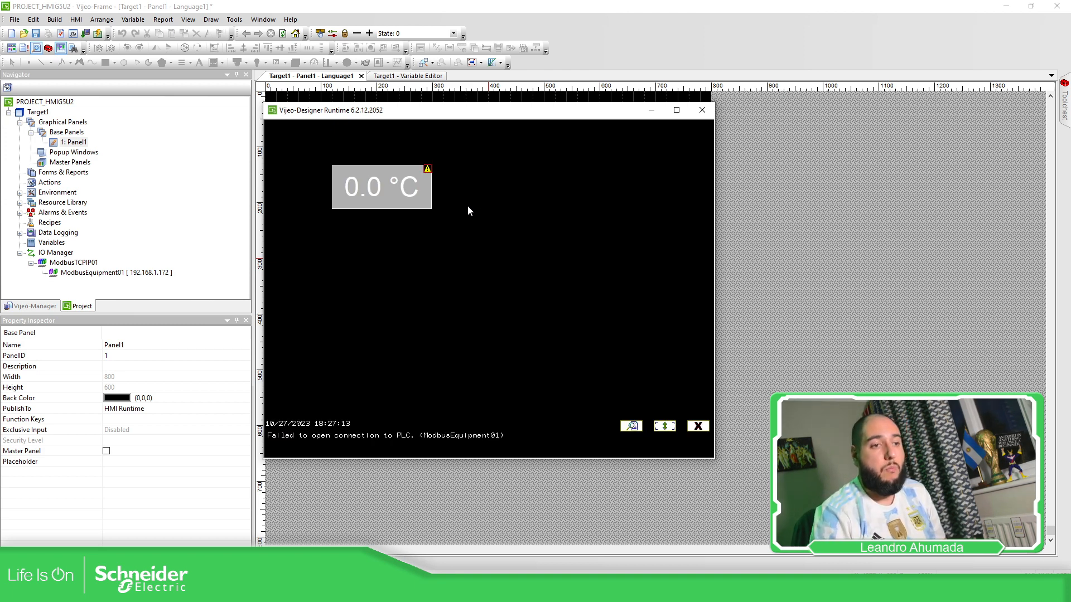
left_click(698, 426)
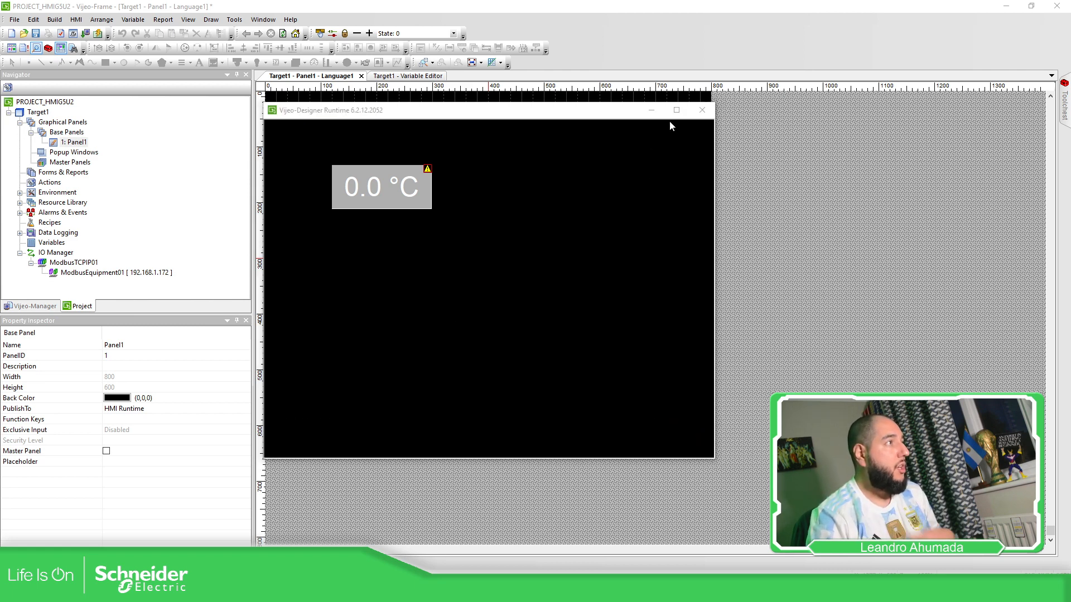
left_click(701, 113)
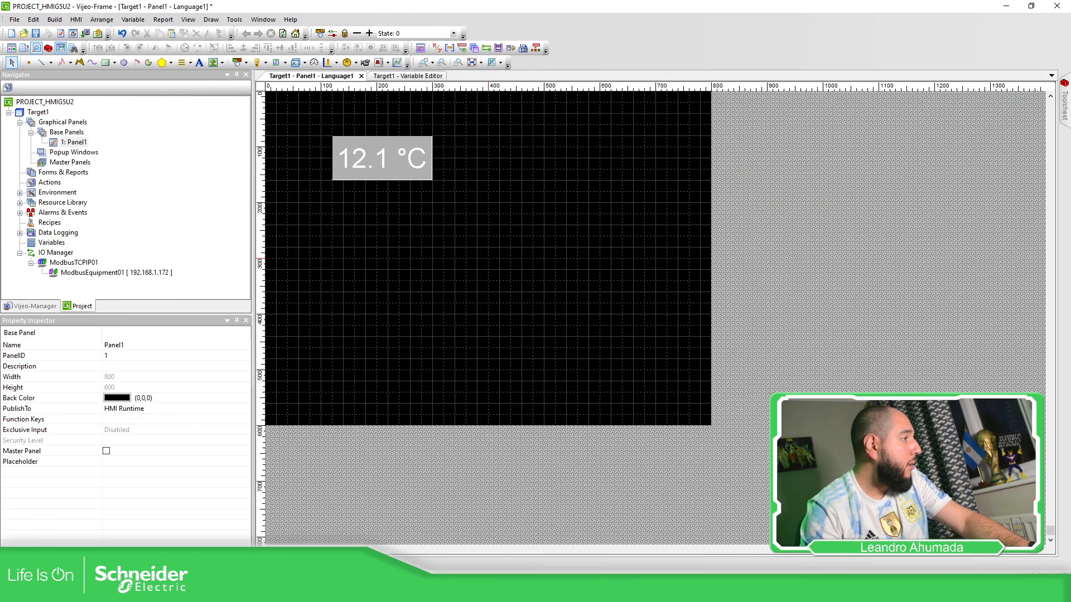
Switch back to EcoStruxure Machine Expert - HVAC and activate the Modbus protocol in the communication setup
key("alt+Tab")
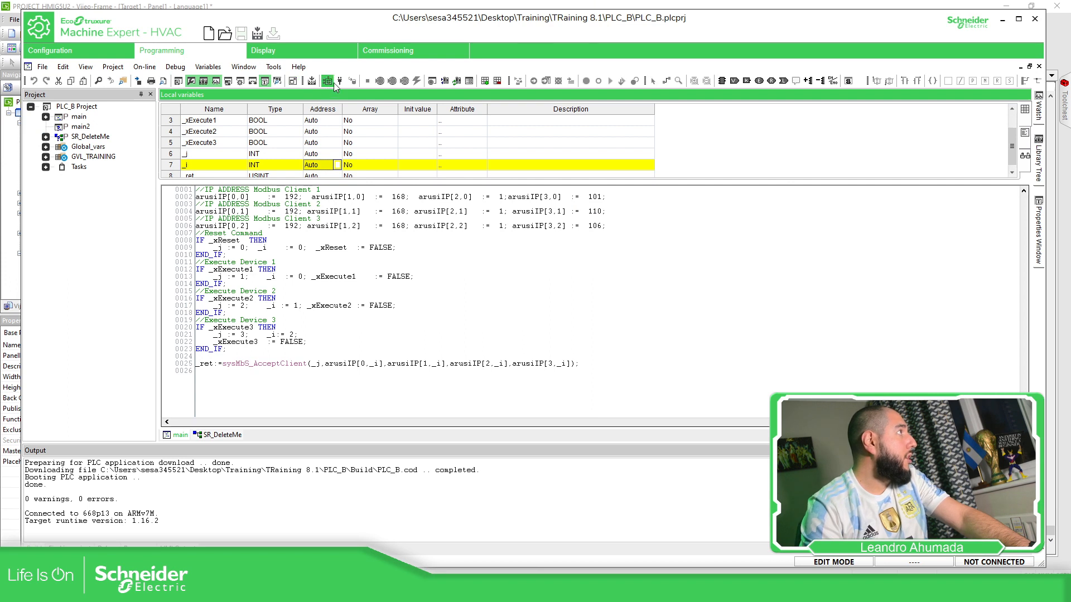
left_click(151, 68)
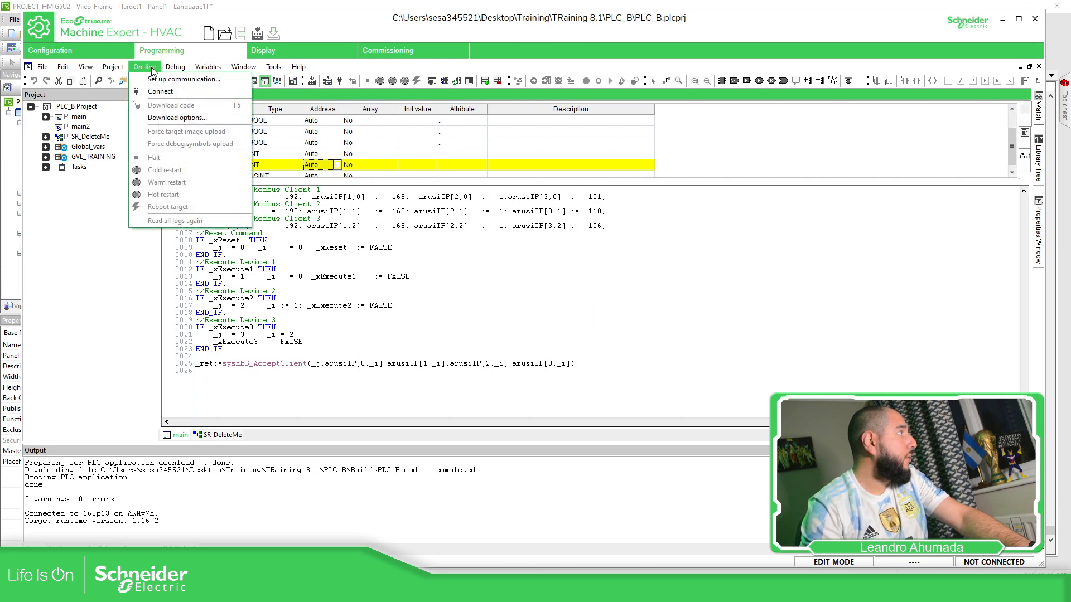
left_click(167, 79)
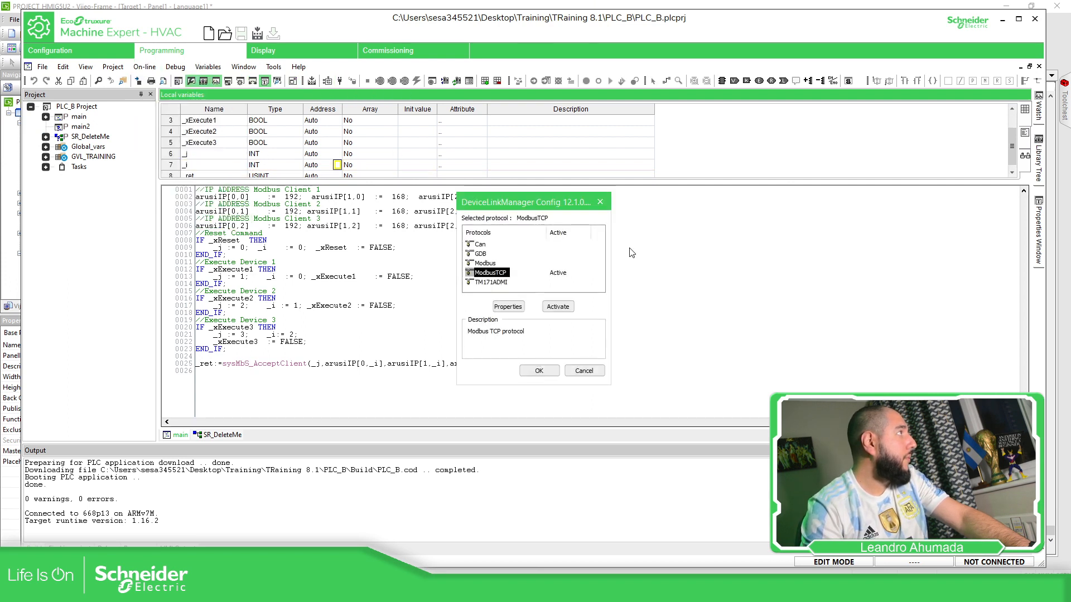
left_click(484, 263)
left_click(558, 307)
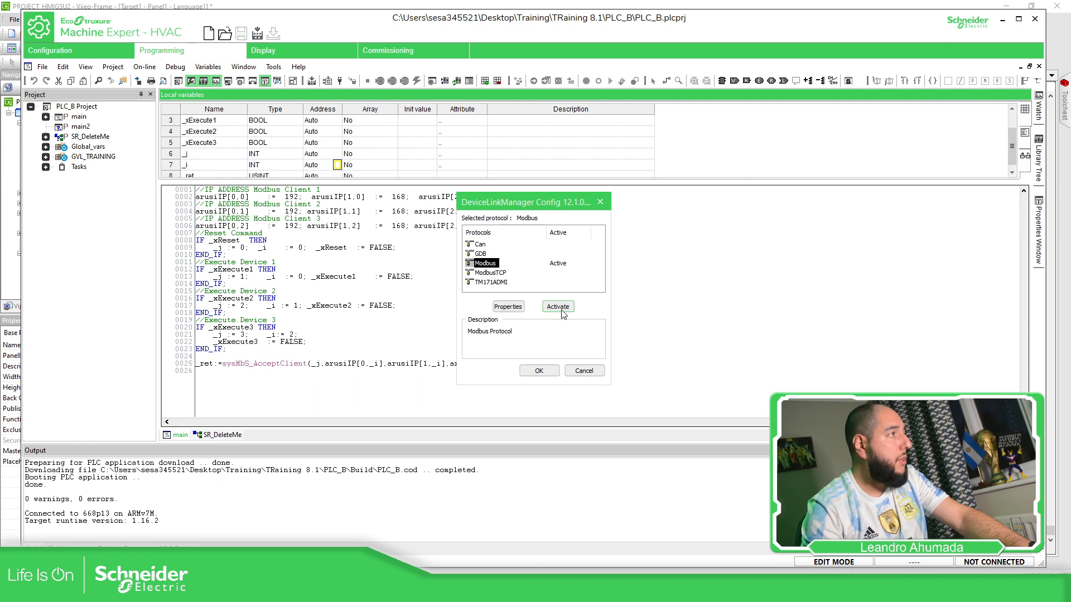
left_click(516, 306)
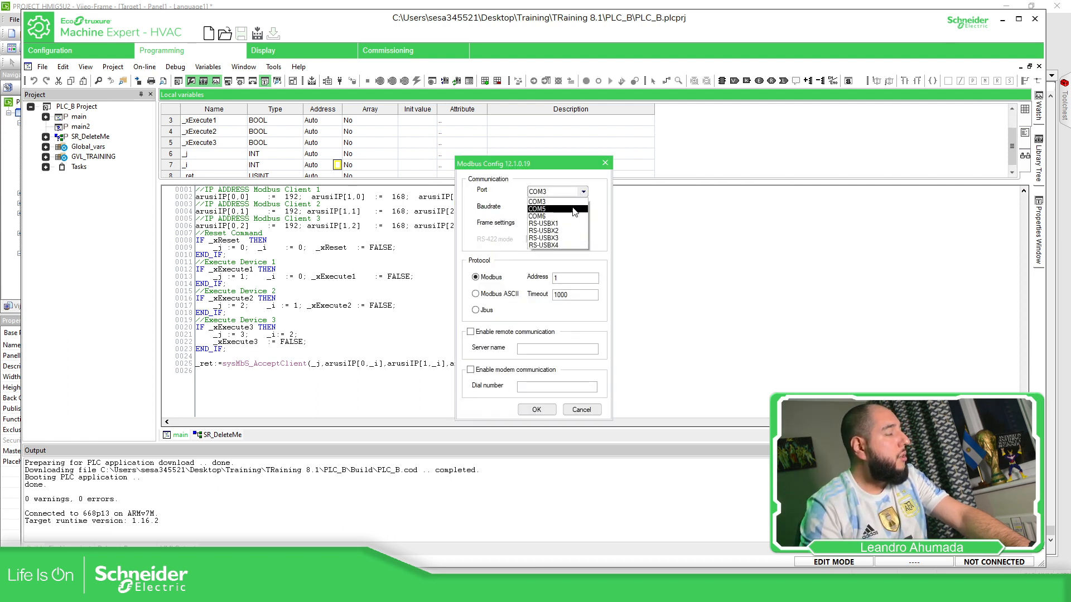
left_click(572, 202)
left_click(581, 410)
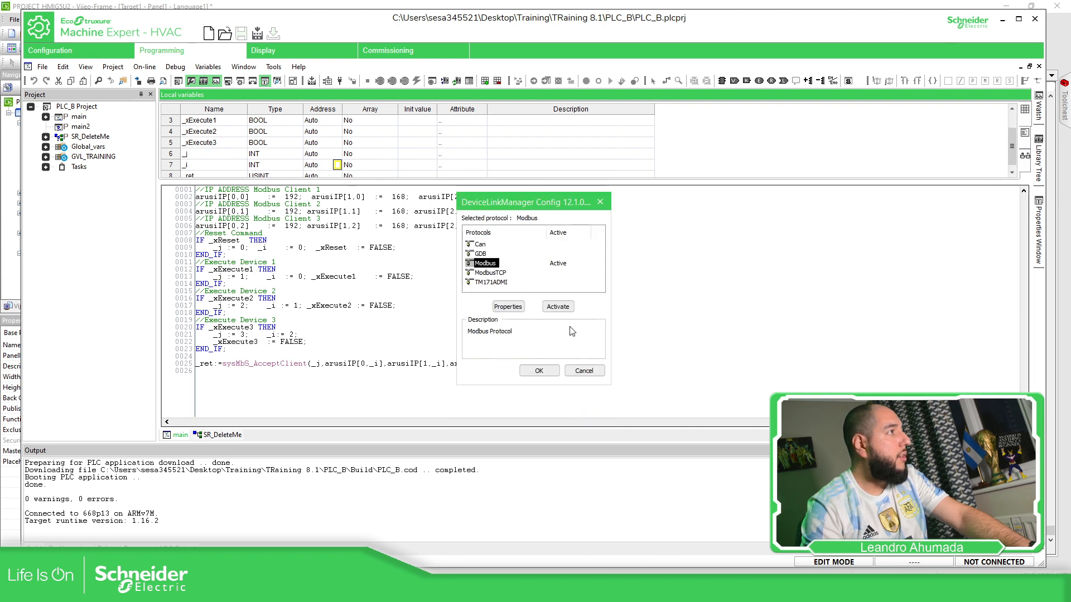
Set the Modbus protocol's port to COM6 in its properties and accept the communication settings
left_click(507, 308)
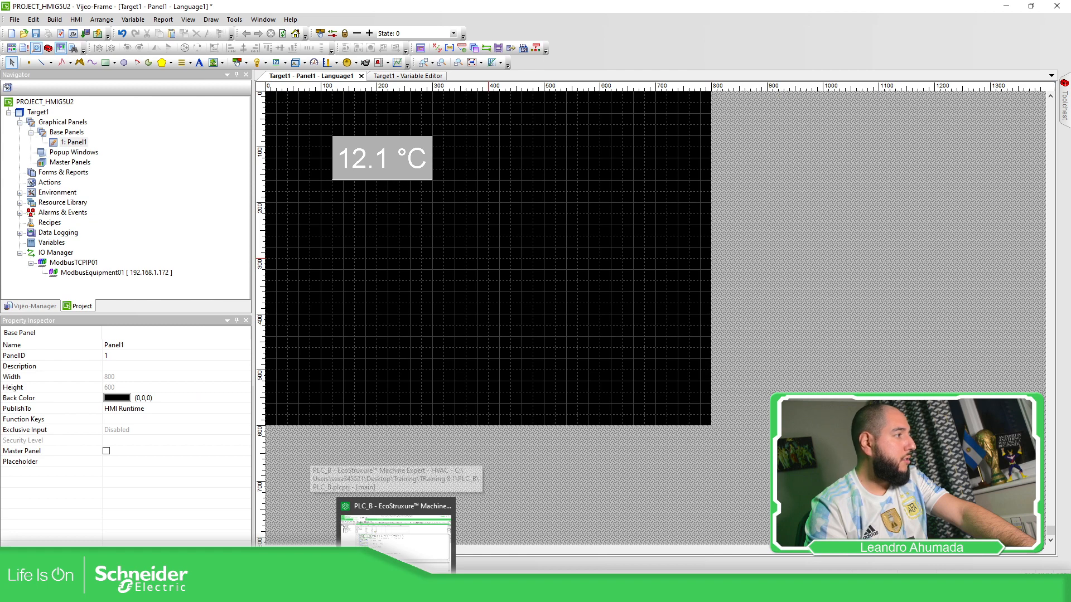
left_click(396, 519)
left_click(583, 191)
left_click(547, 237)
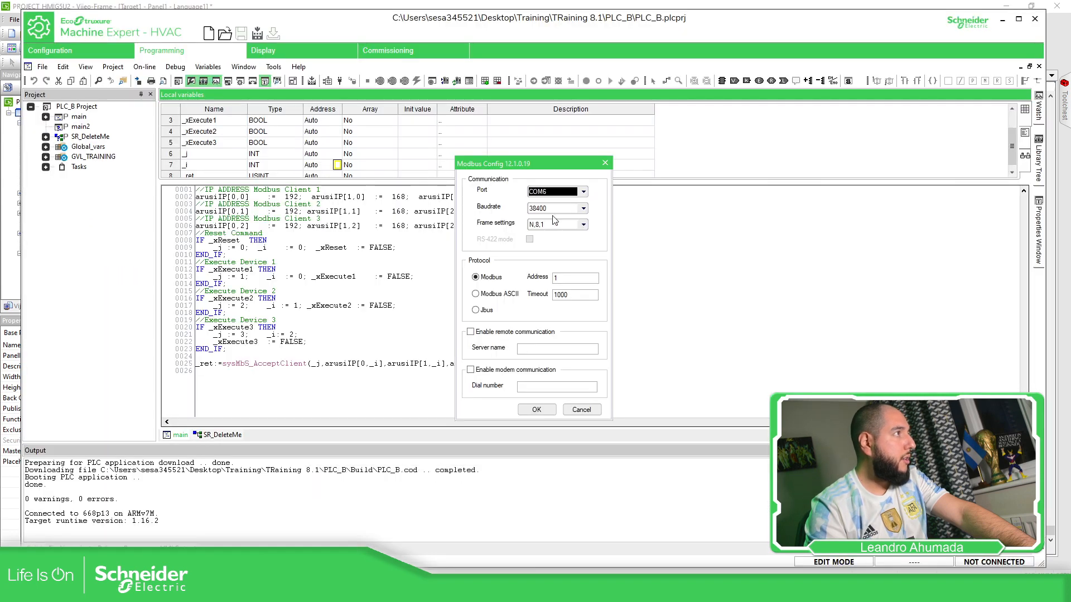
left_click(541, 413)
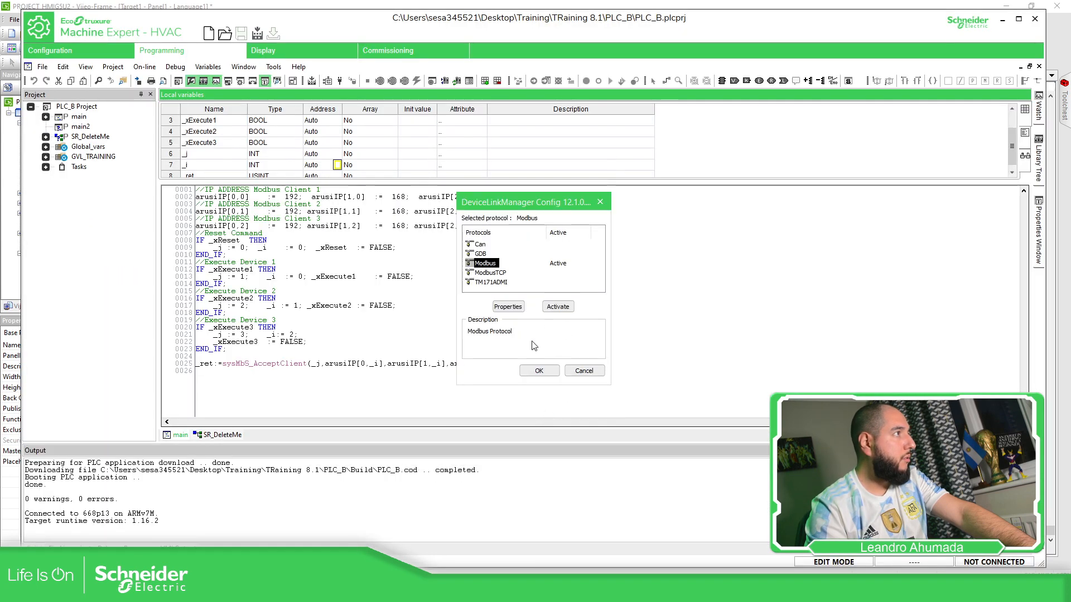
left_click(536, 375)
Connect to the PLC over the serial link, then compile the project and download its code
left_click(339, 81)
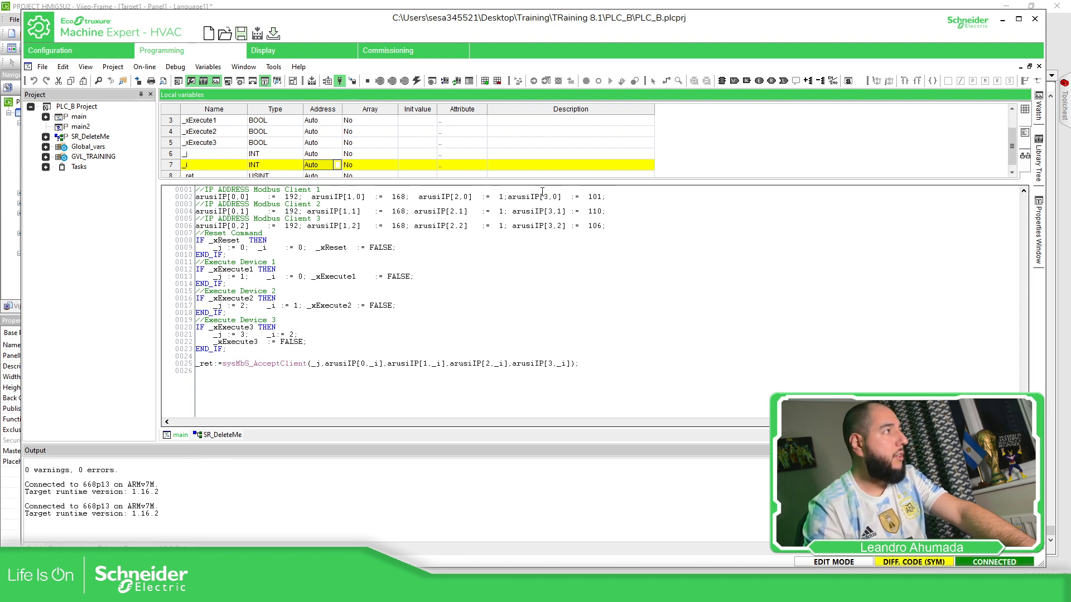
left_click(354, 84)
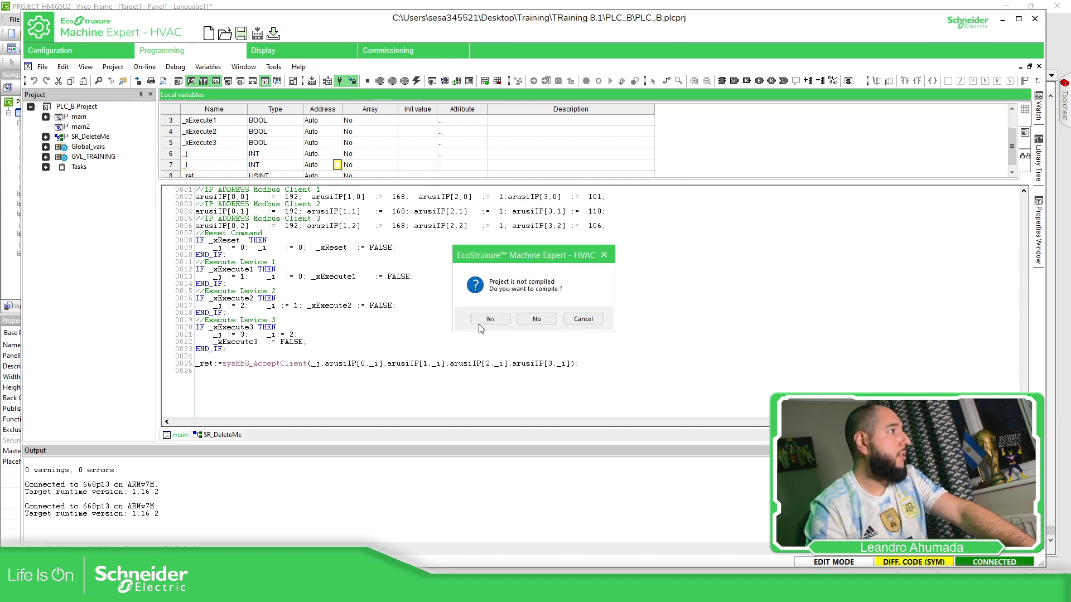
left_click(482, 324)
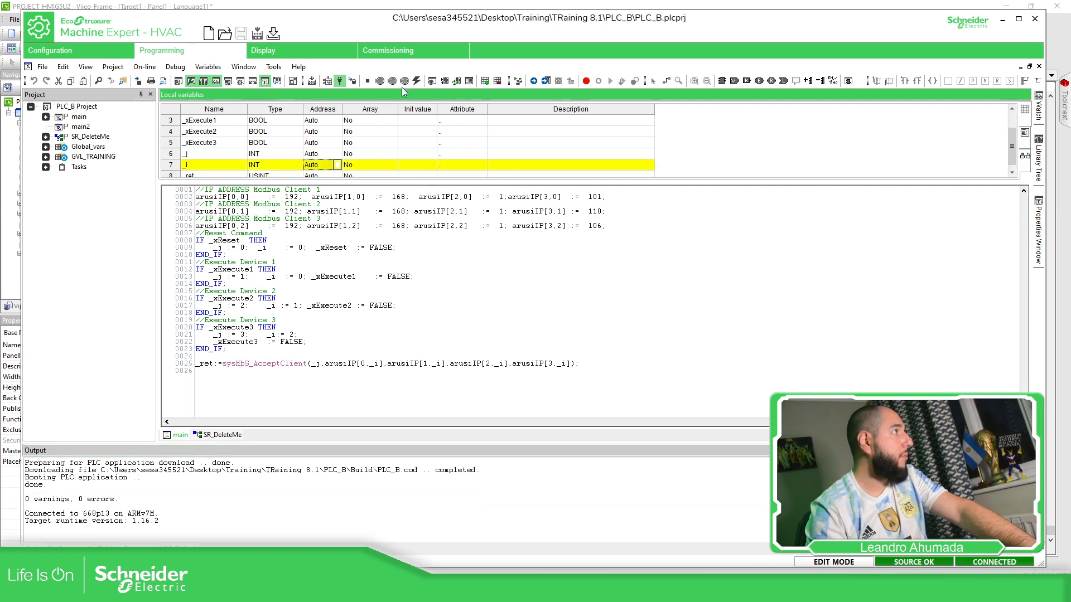
Enter debug mode and force _xExecute2 to 1 in the main program
left_click(520, 82)
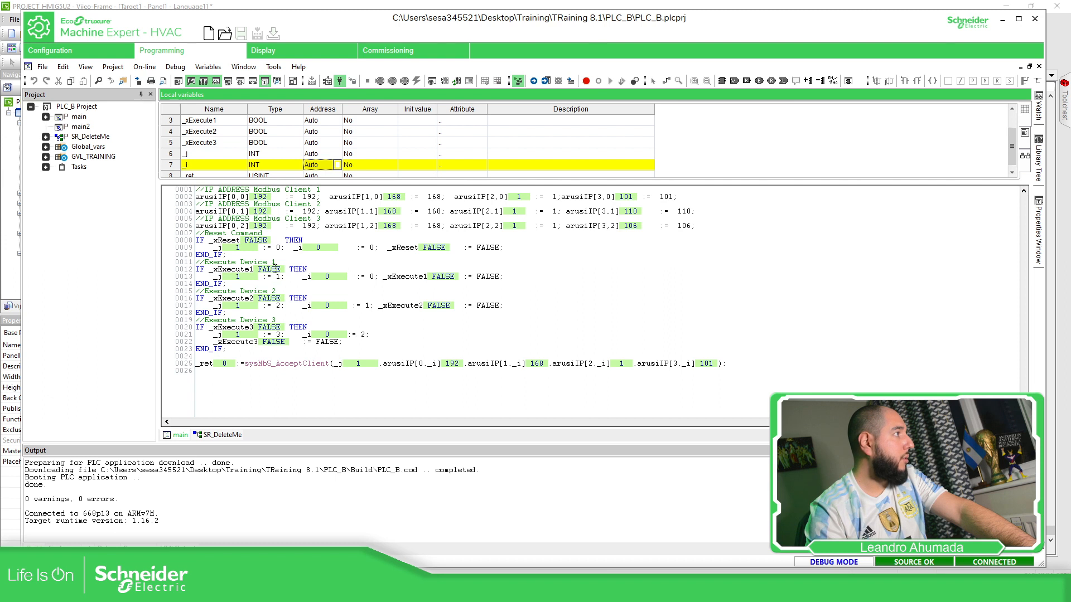
double_click(276, 299)
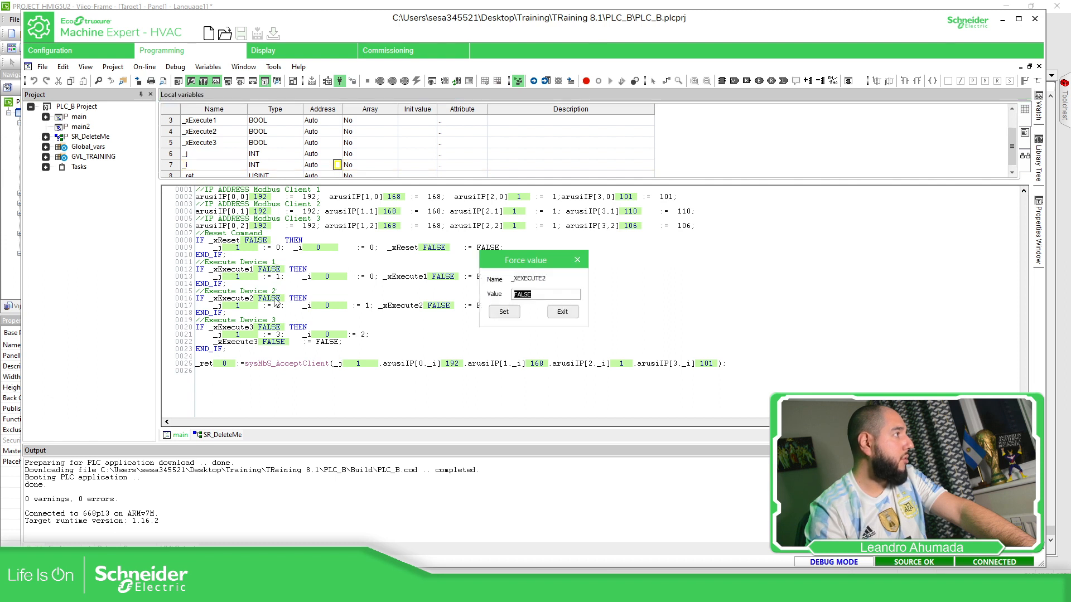
type("1")
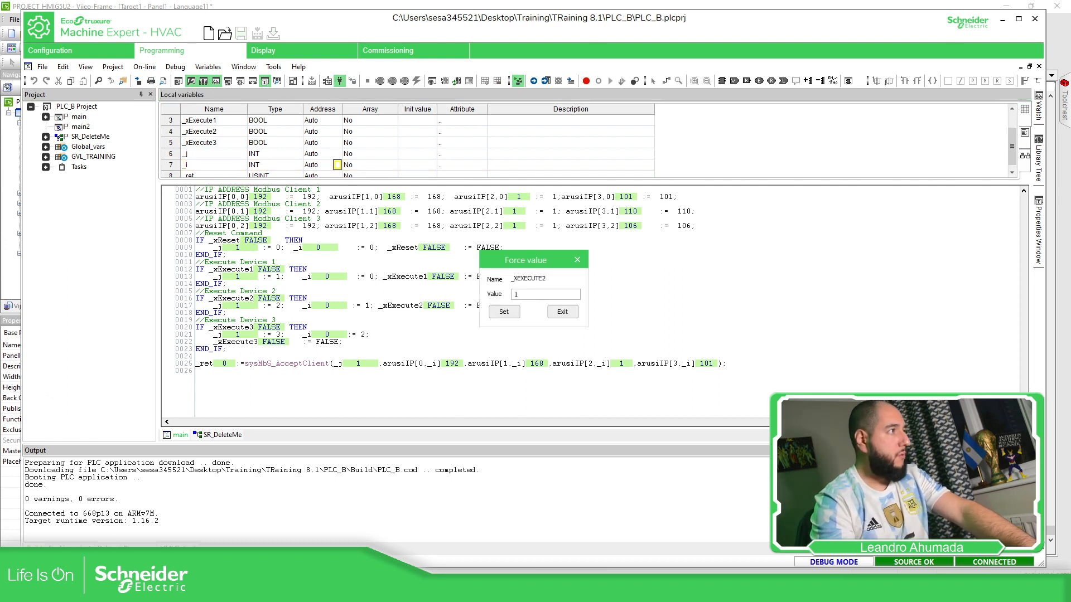
key("Return")
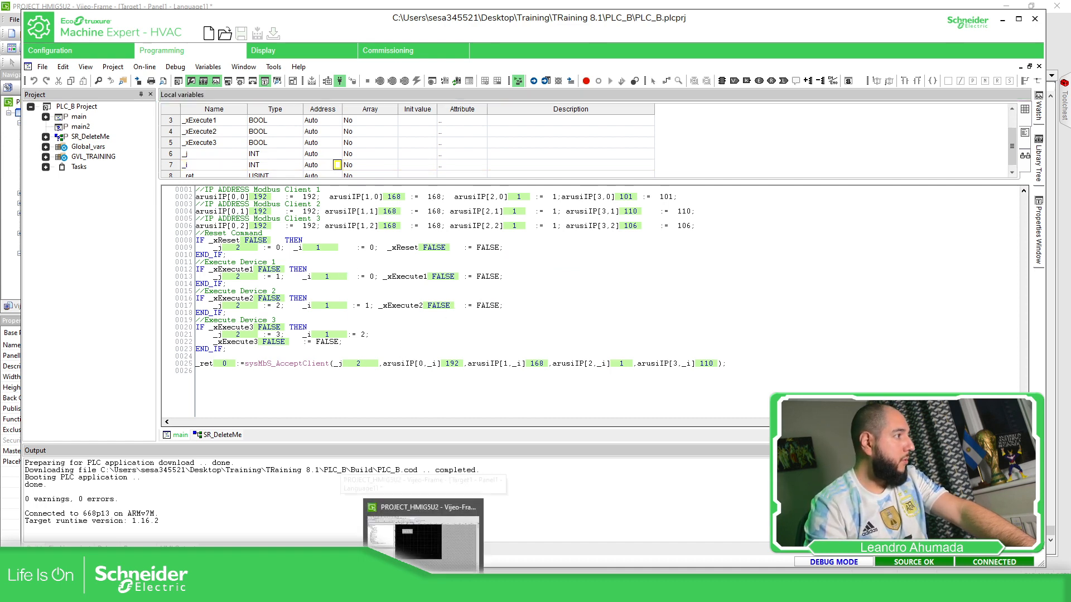
Switch to Vijeo-Designer, run the HMI simulation to test PLC access, then close it and minimize Vijeo-Designer
left_click(440, 522)
left_click(97, 33)
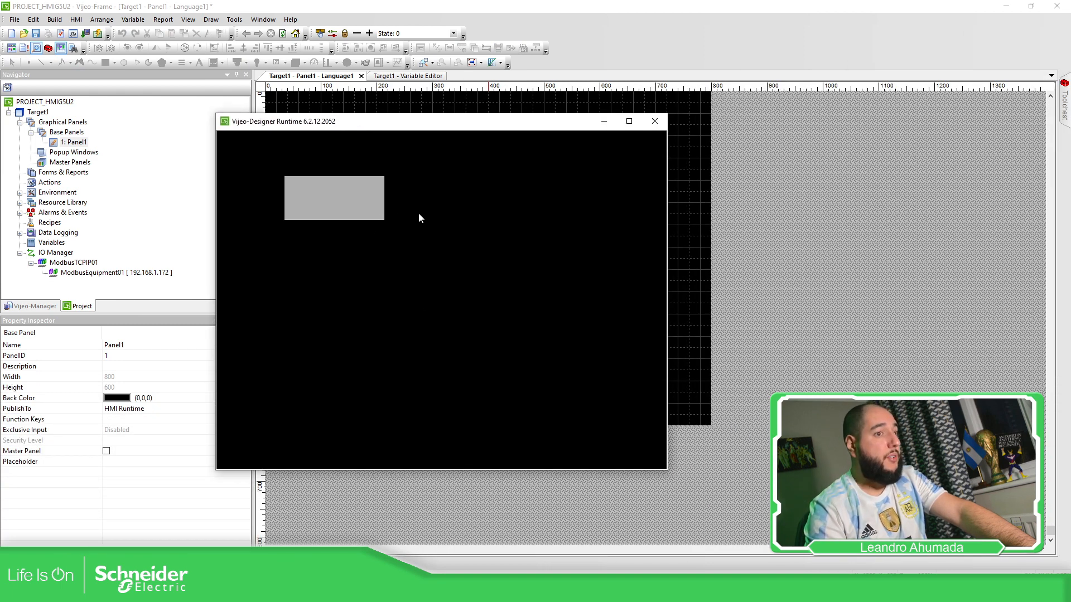
left_click(654, 125)
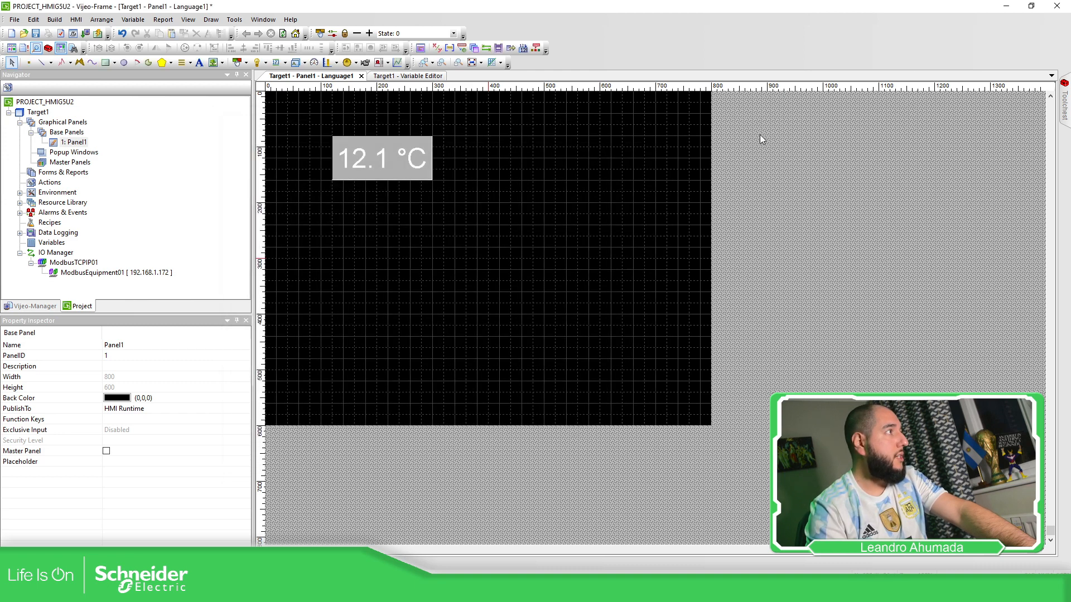
left_click(1007, 9)
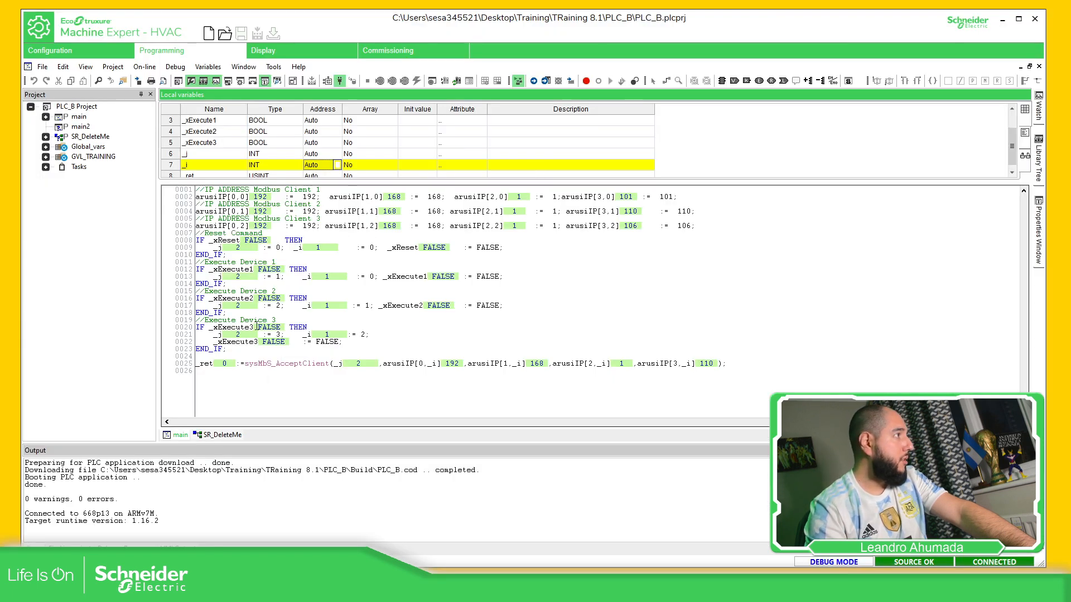
Force _xExecute3 to TRUE in the main program and test PLC access with the HMI simulation in Vijeo-Designer, closing it when done
double_click(270, 328)
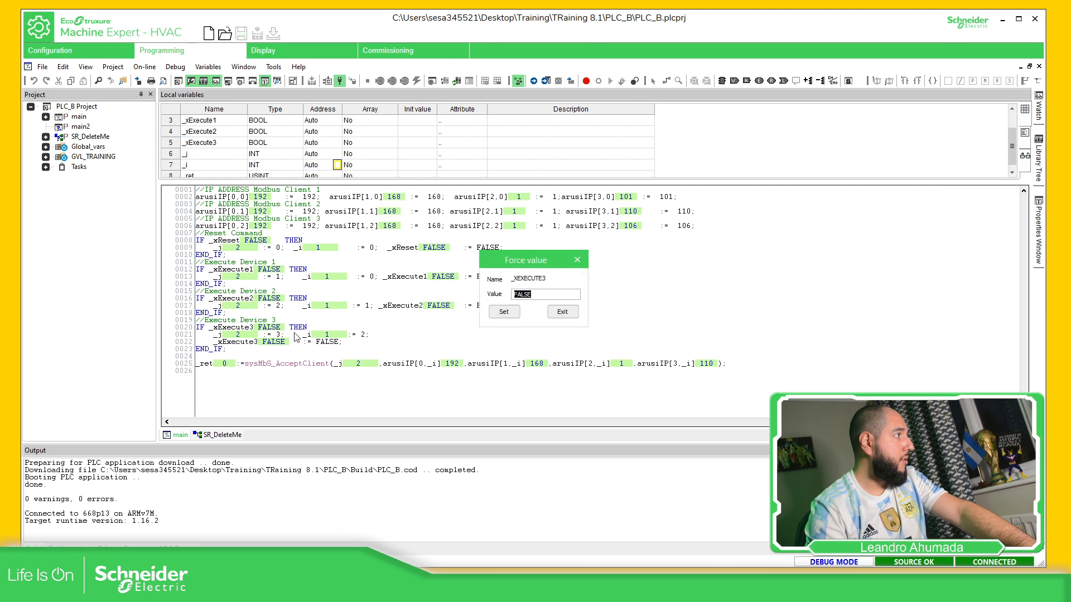
key("Escape")
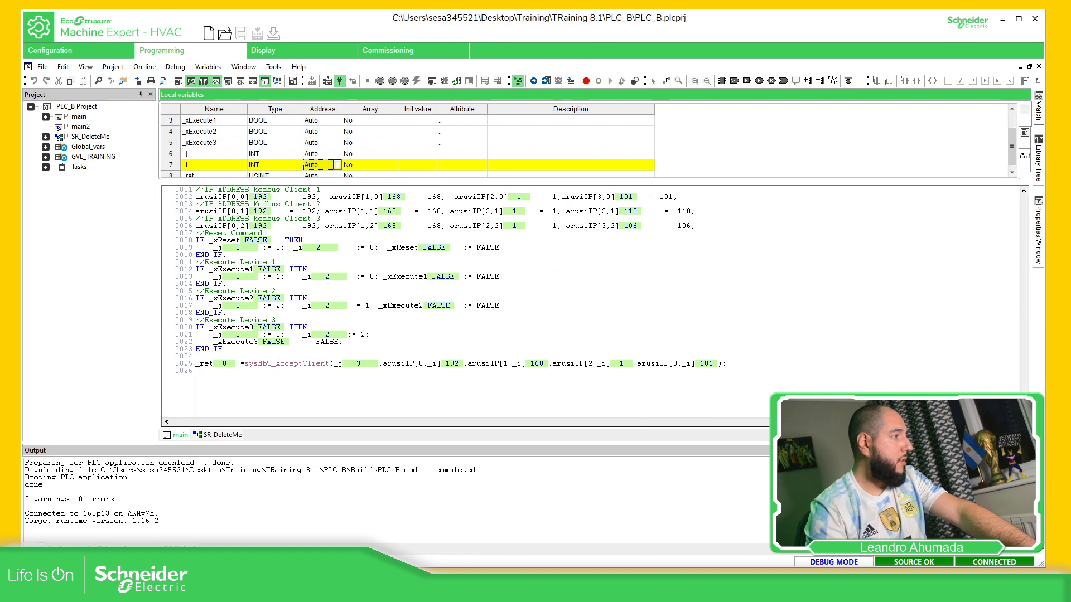
left_click(526, 592)
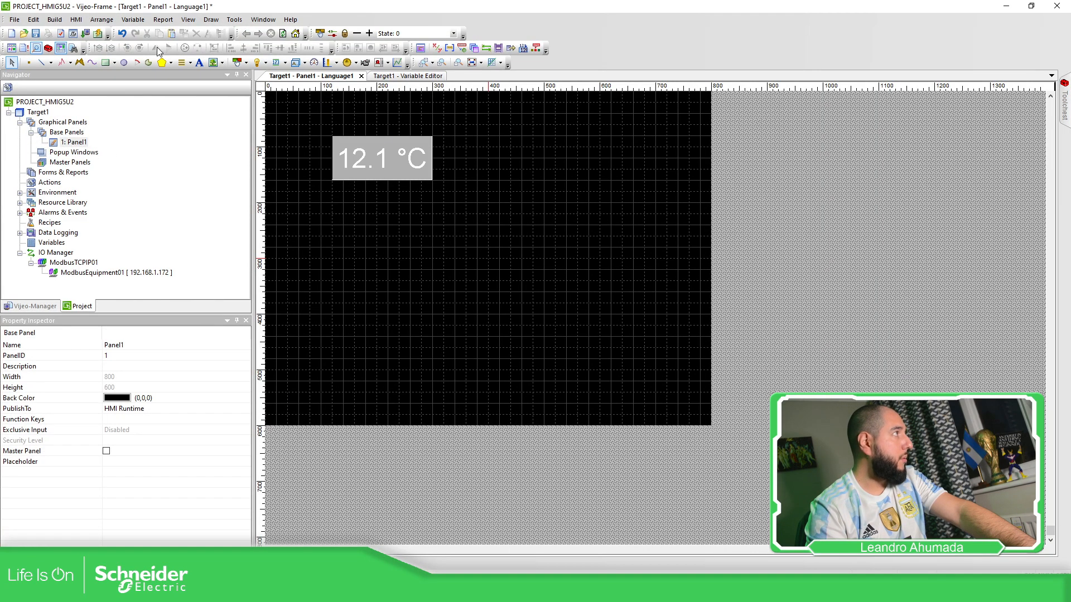
left_click(97, 33)
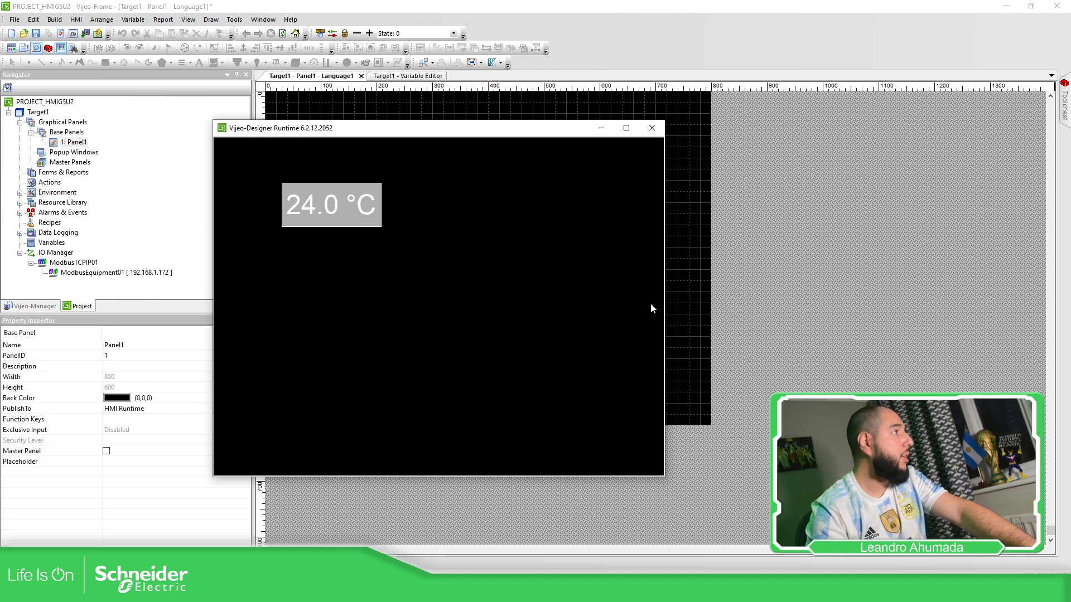
key("alt+F4")
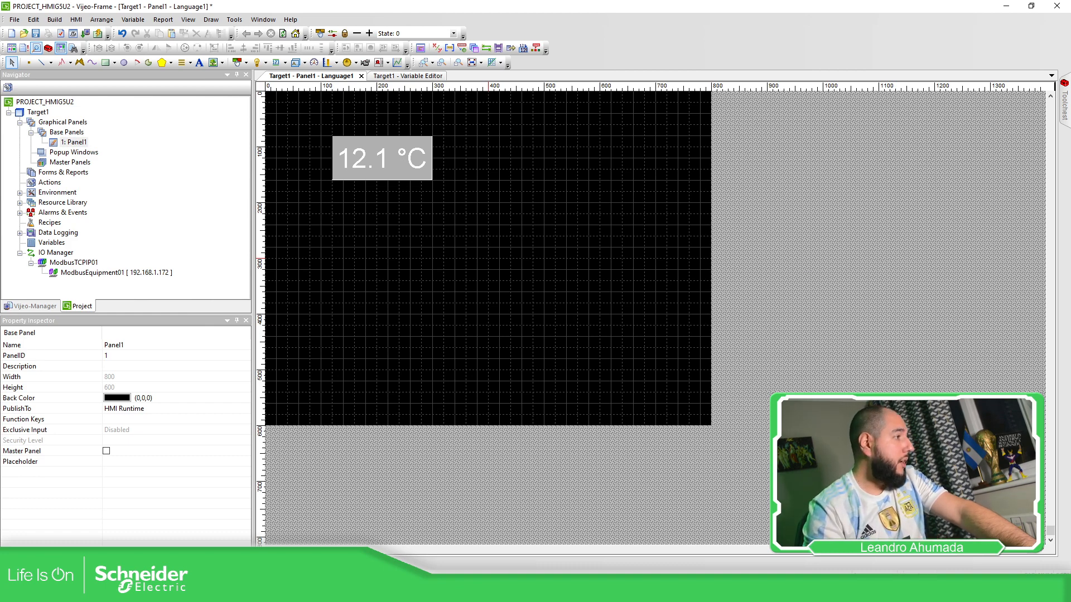
Return to Machine Expert HVAC and force _xReset to 1 in the main program
left_click(407, 544)
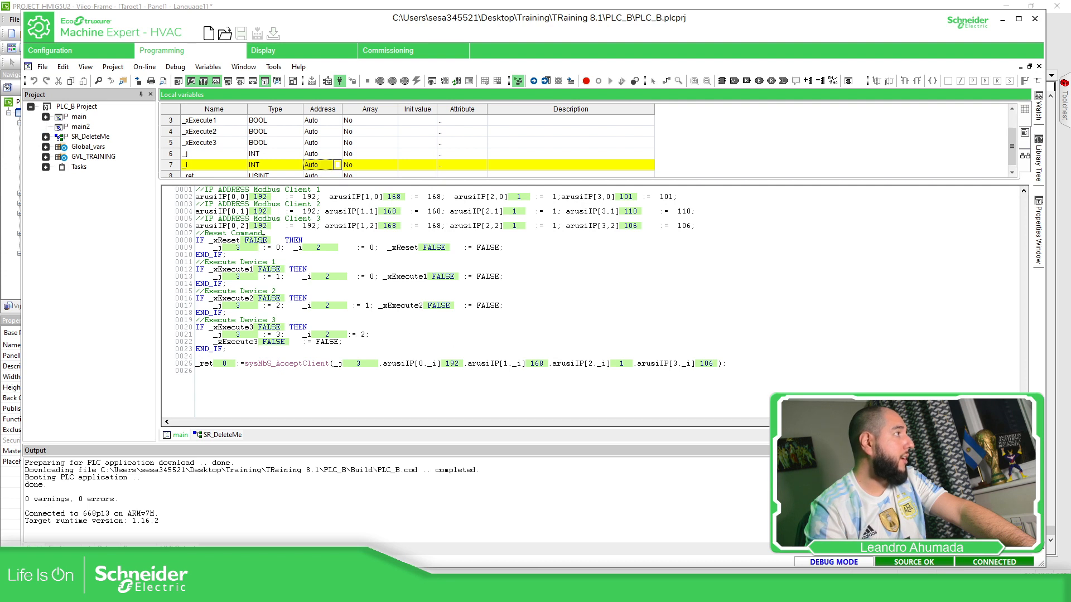
double_click(264, 239)
type("1")
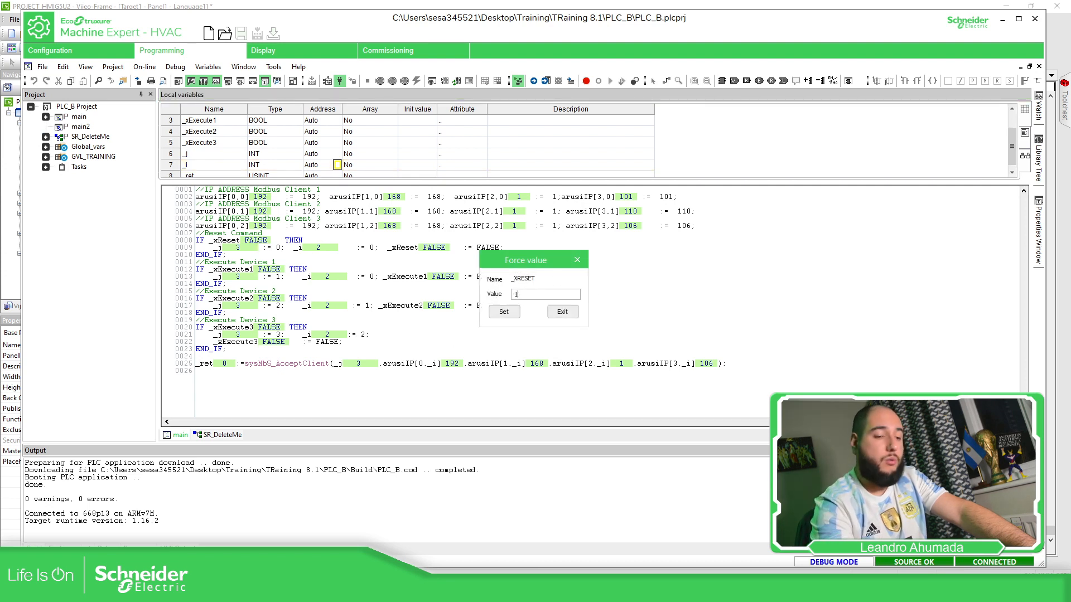
key("Return")
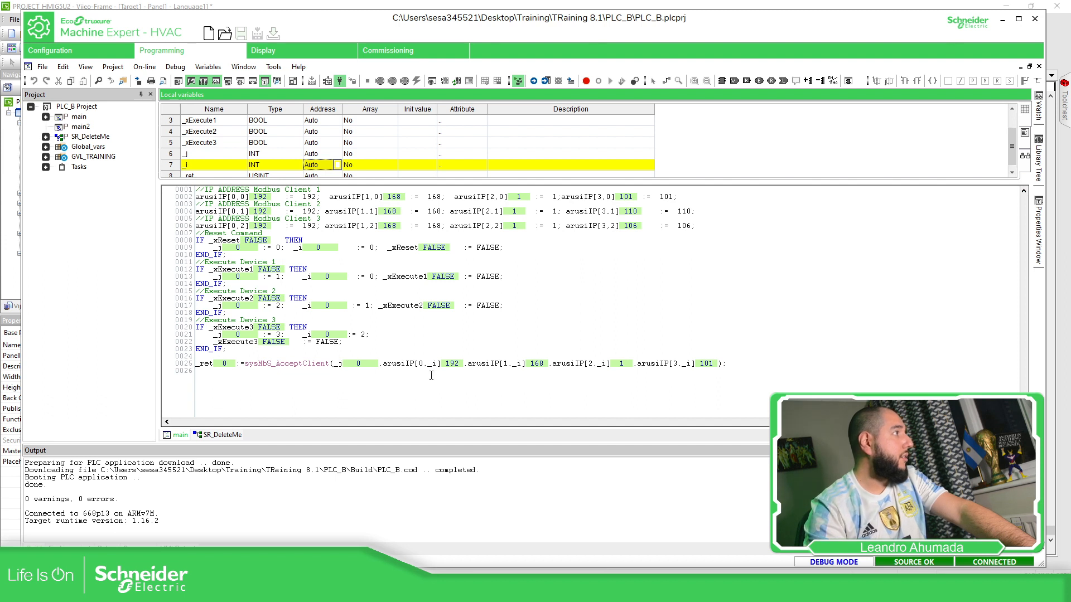
left_click(645, 293)
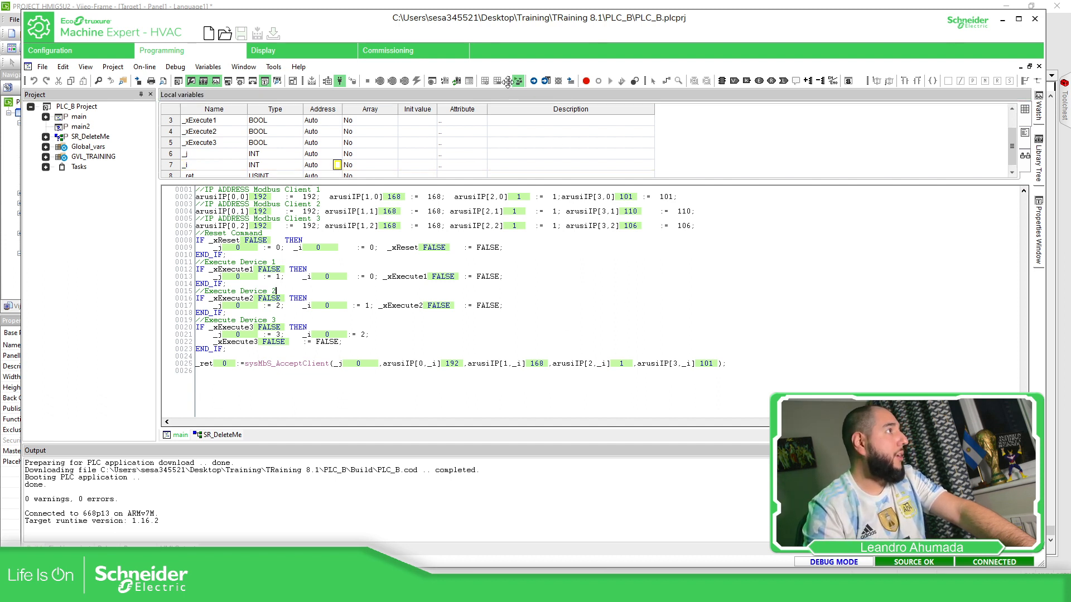
left_click(506, 566)
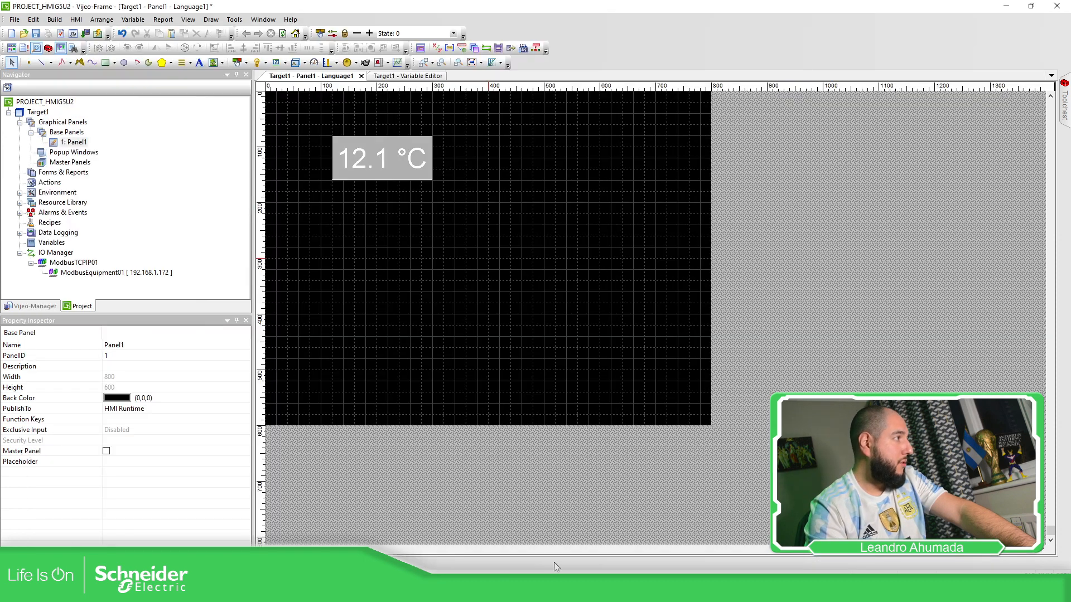
left_click(370, 533)
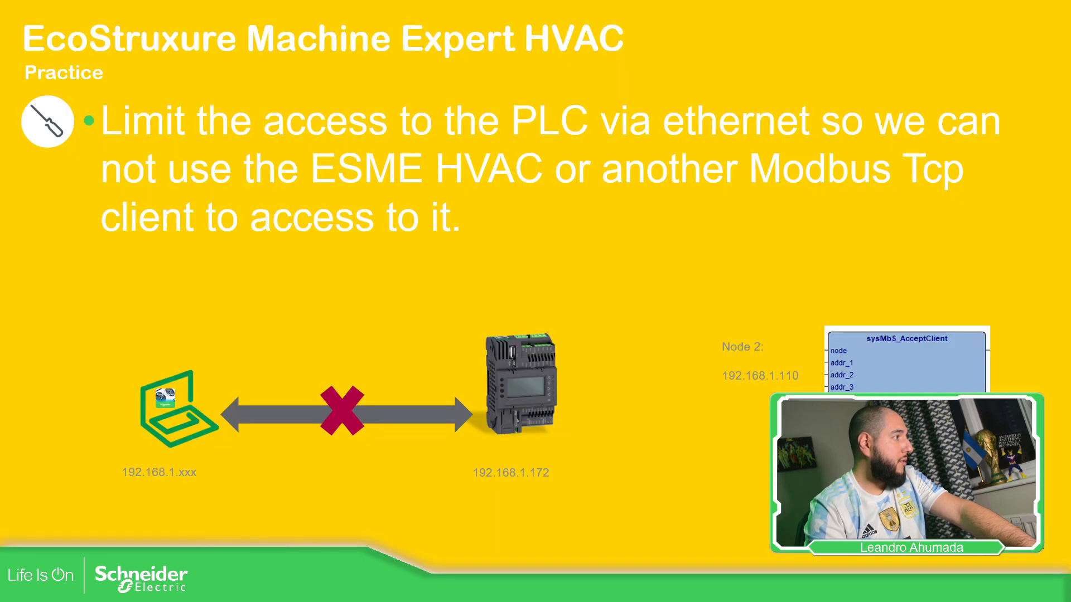